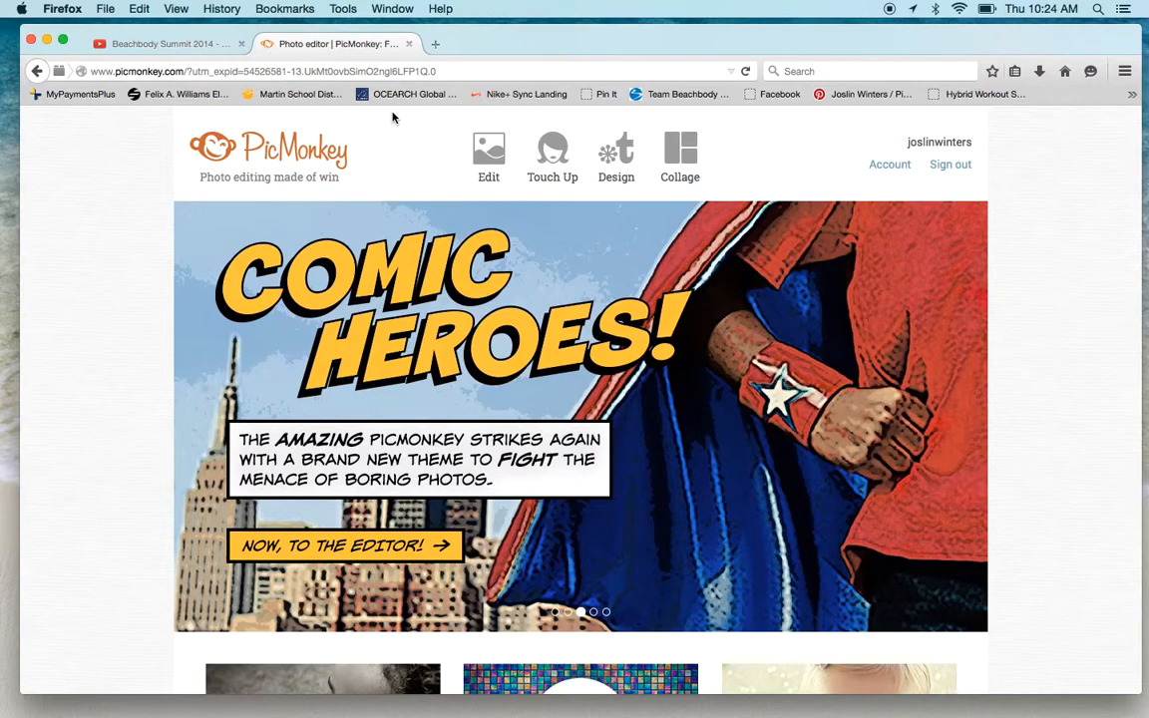
Step: Create a new 4 × 6 design canvas and rotate it a quarter turn counterclockwise into landscape orientation
mouse_move(613, 155)
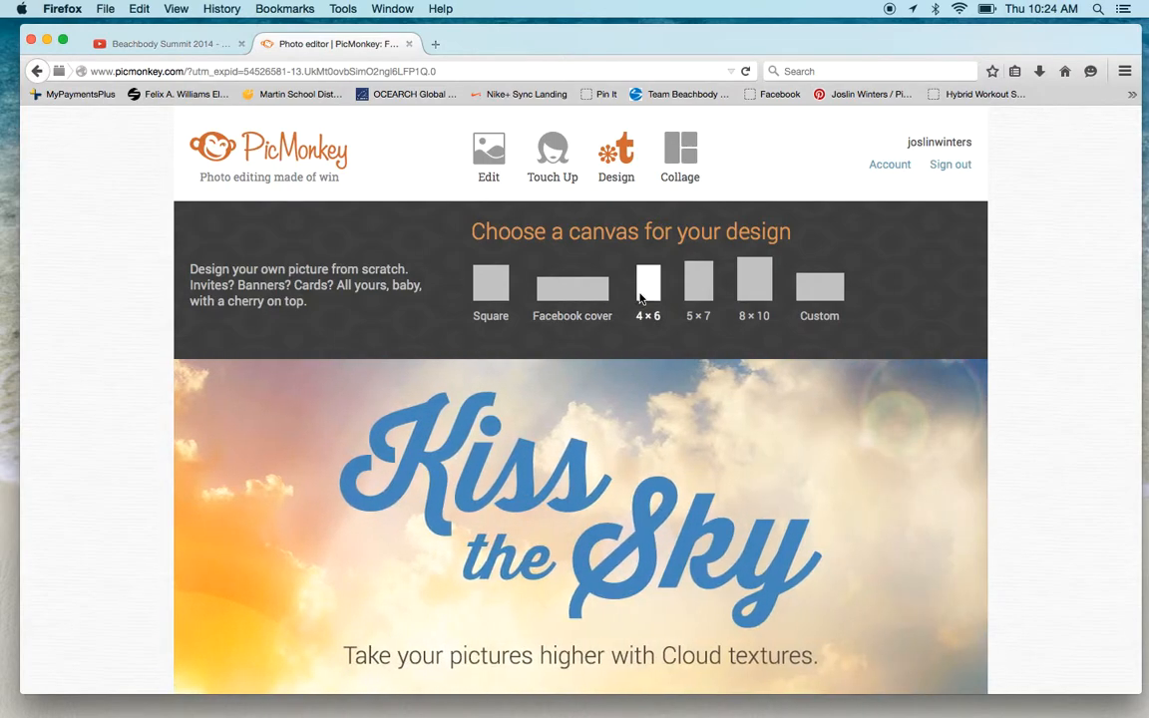
left_click(648, 290)
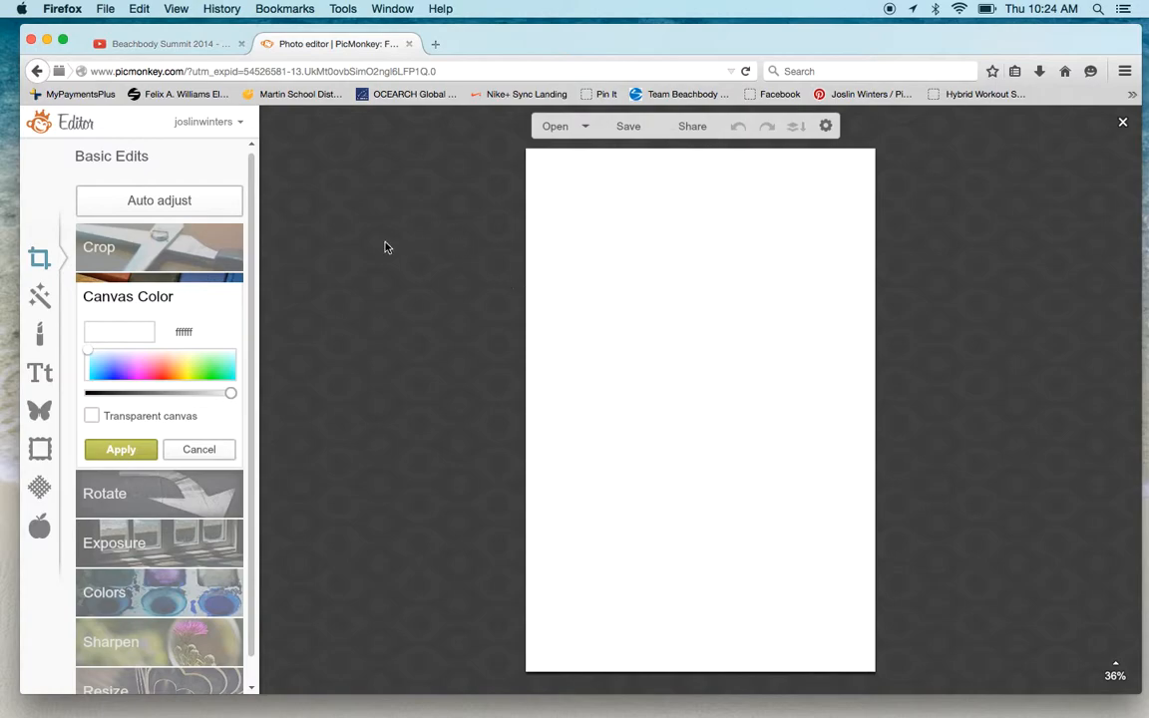
left_click(172, 507)
left_click(105, 384)
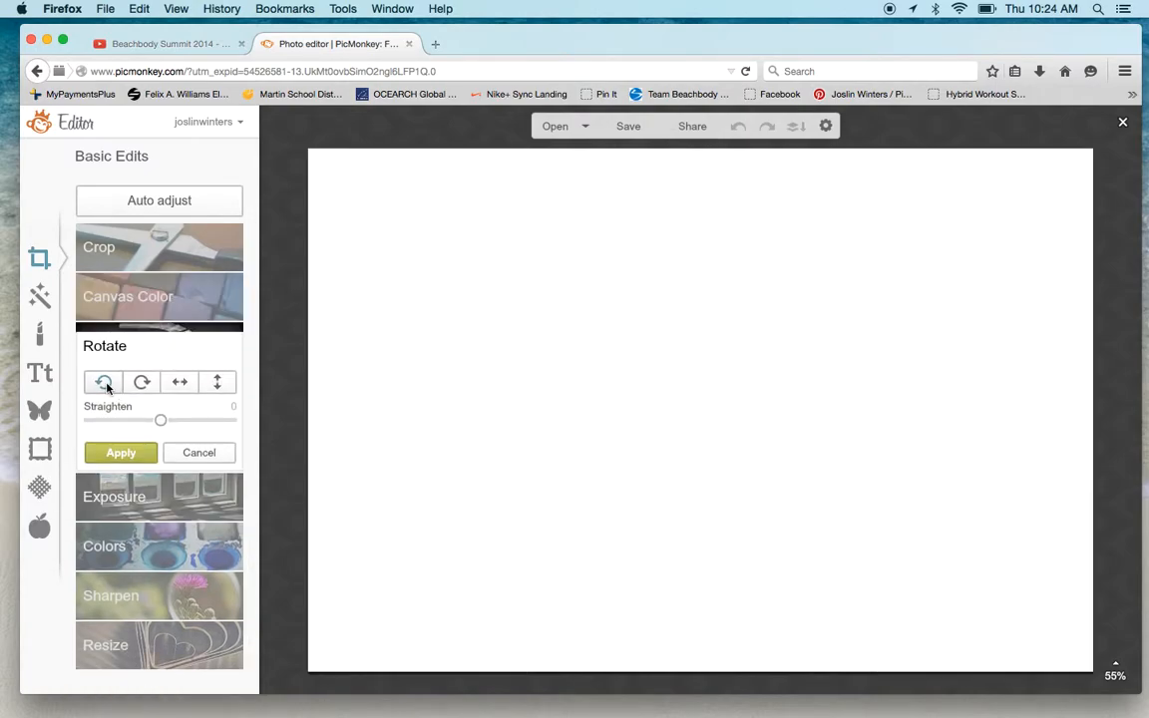
left_click(118, 451)
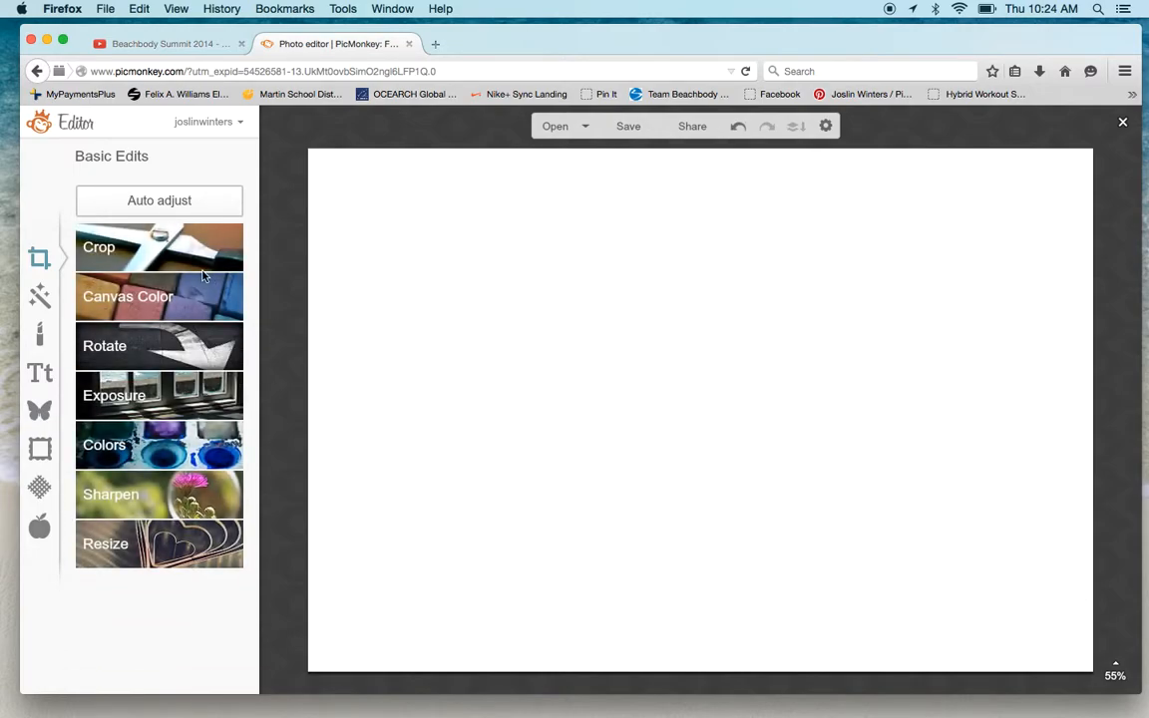
Step: Set the canvas color to light blue 6ac4ff at full brightness and apply it
left_click(197, 297)
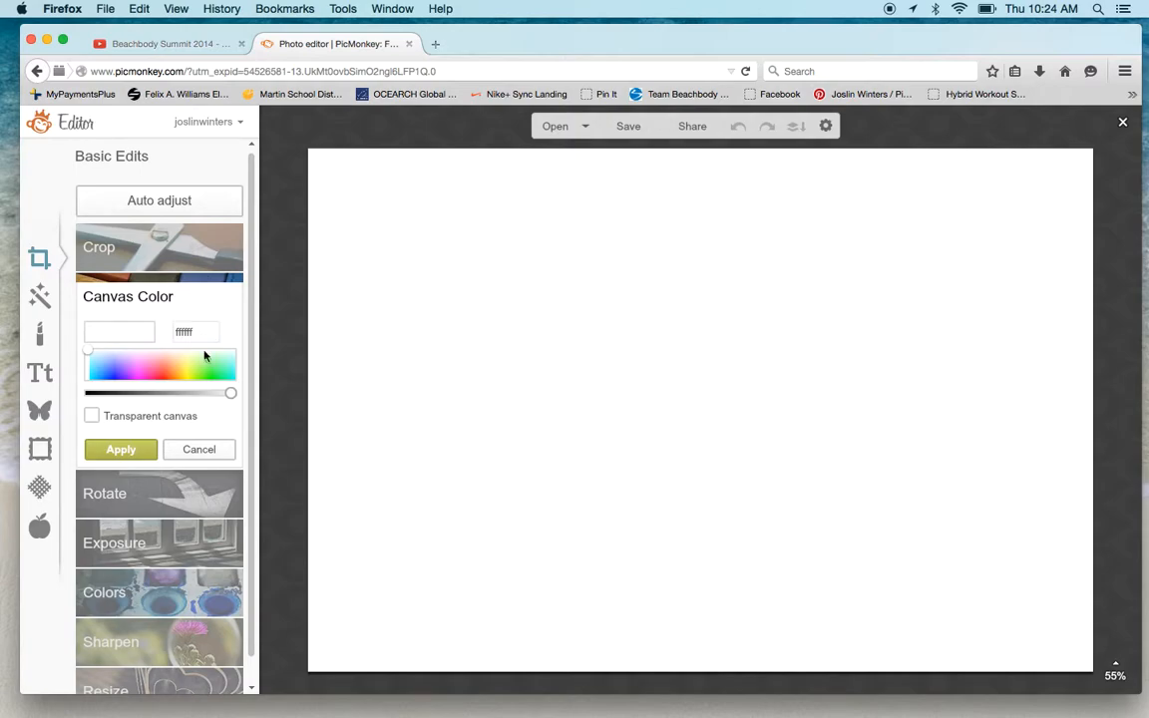
left_click(96, 368)
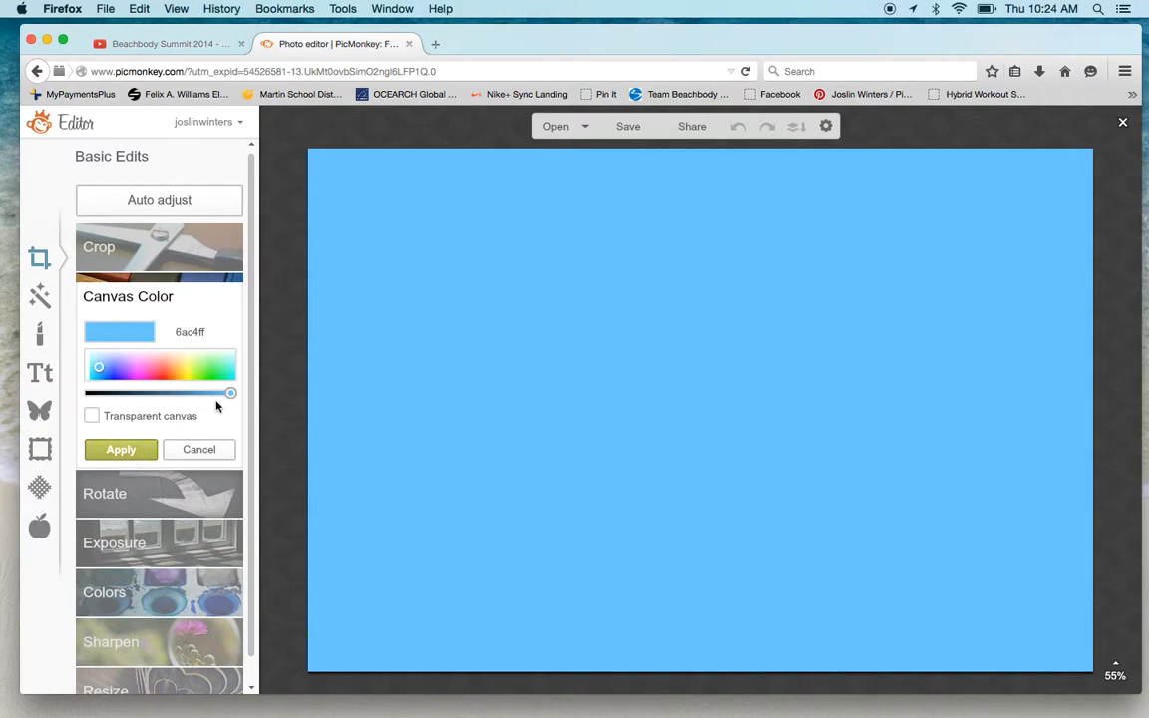
left_click_drag(227, 394, 255, 392)
left_click(129, 451)
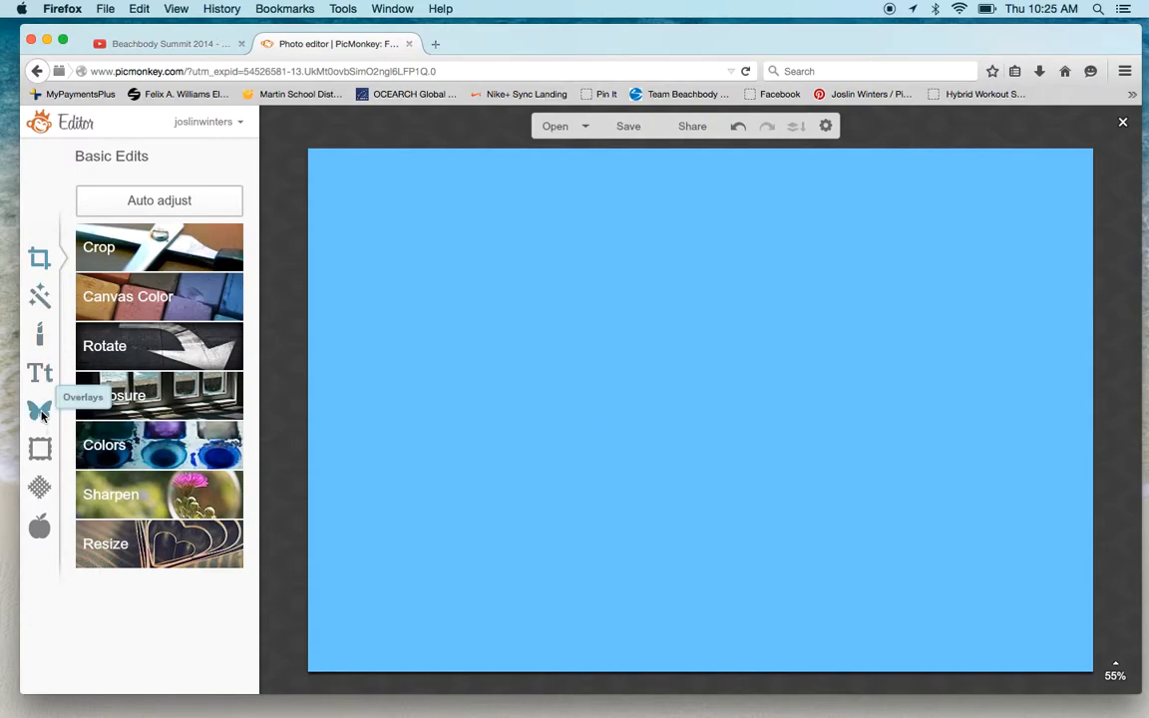
Step: Add a geometric rectangle overlay, stretch it past both canvas sides, make it taller and place it along the canvas's upper edge
left_click(41, 413)
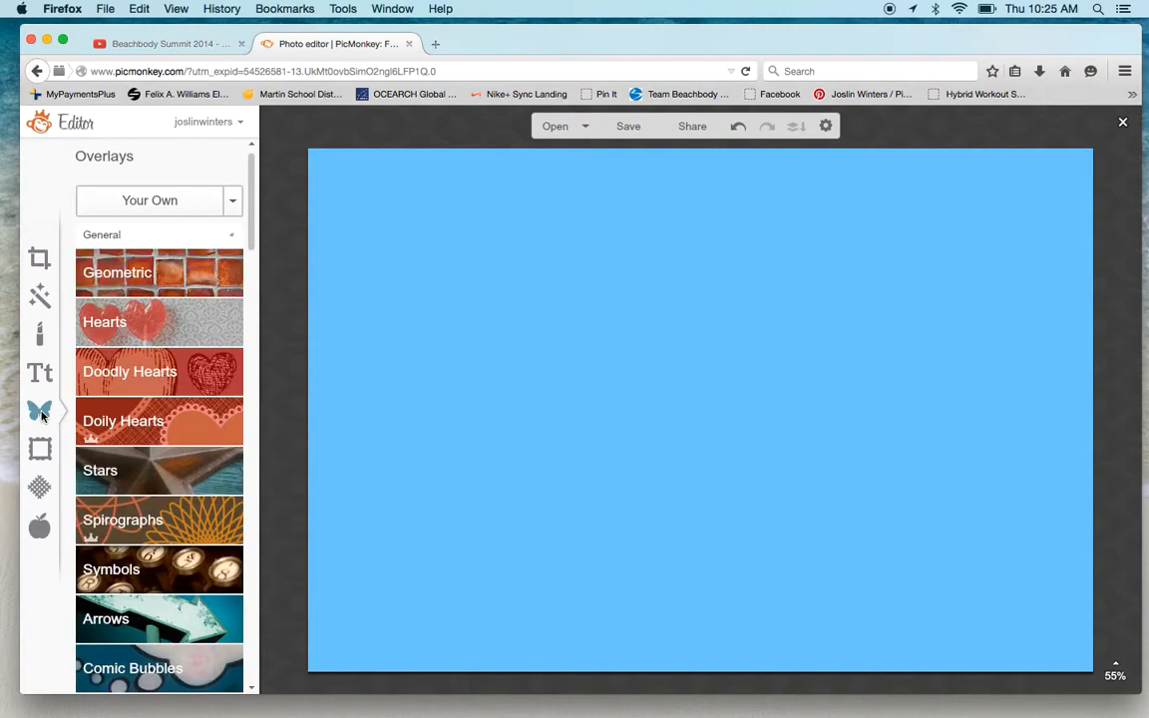
left_click(145, 271)
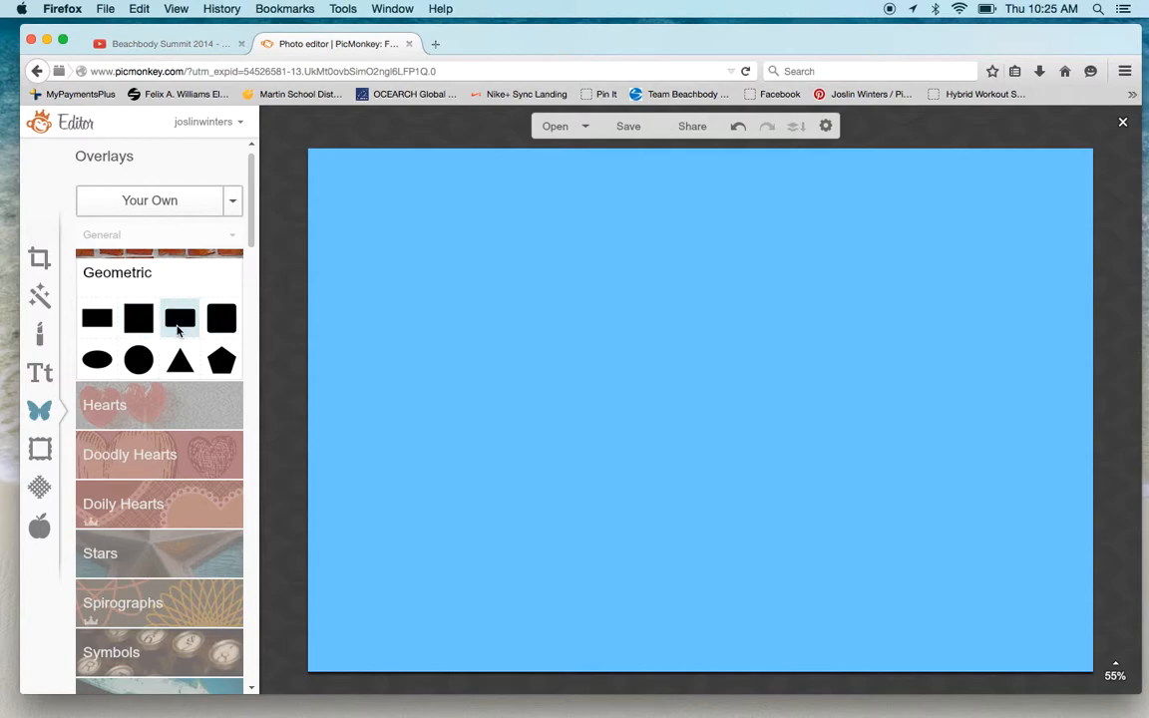
left_click(99, 322)
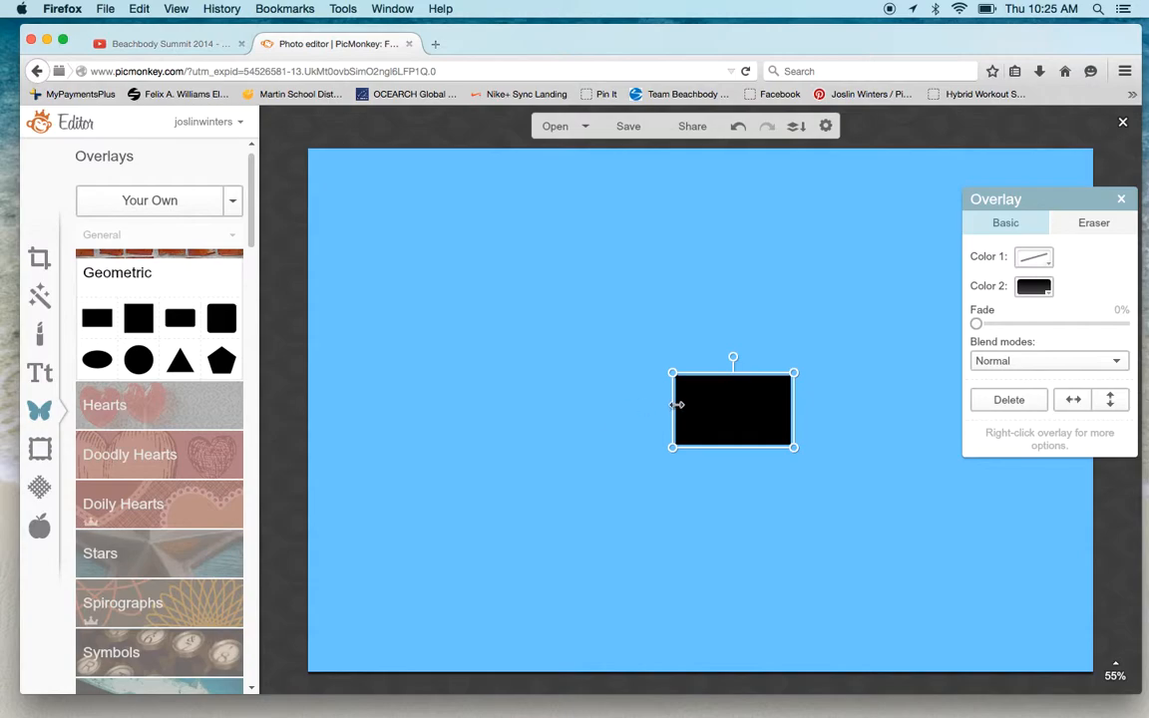
left_click_drag(675, 404, 259, 404)
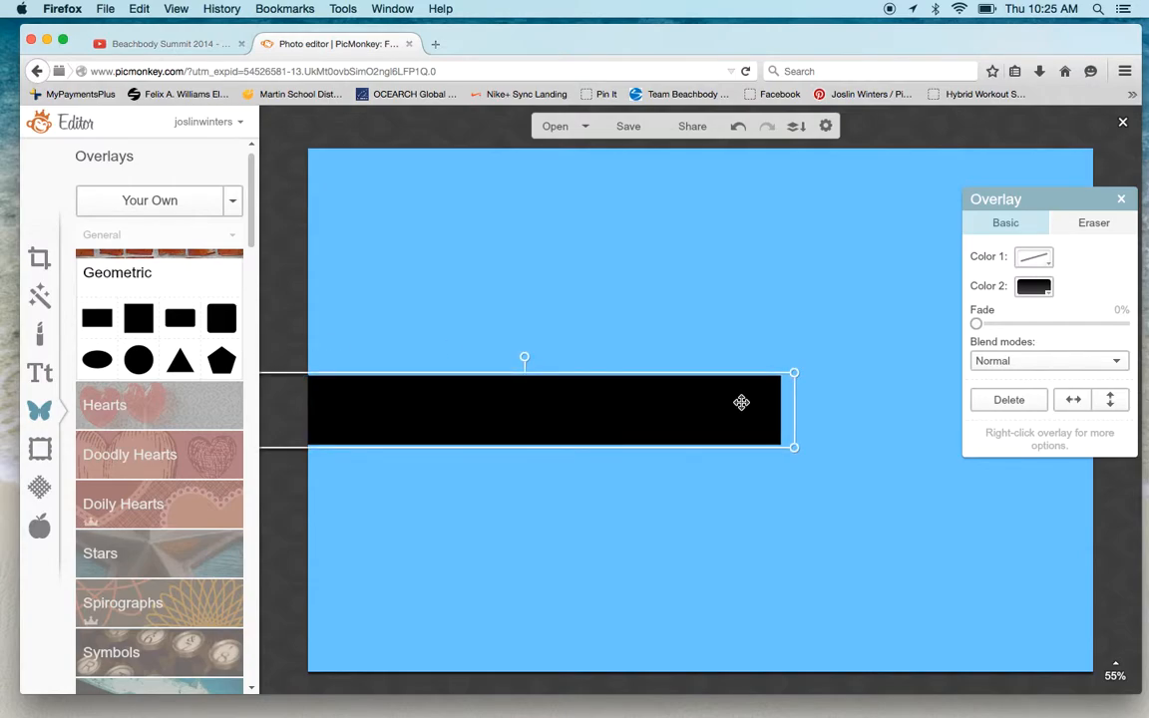
left_click_drag(794, 400, 1125, 409)
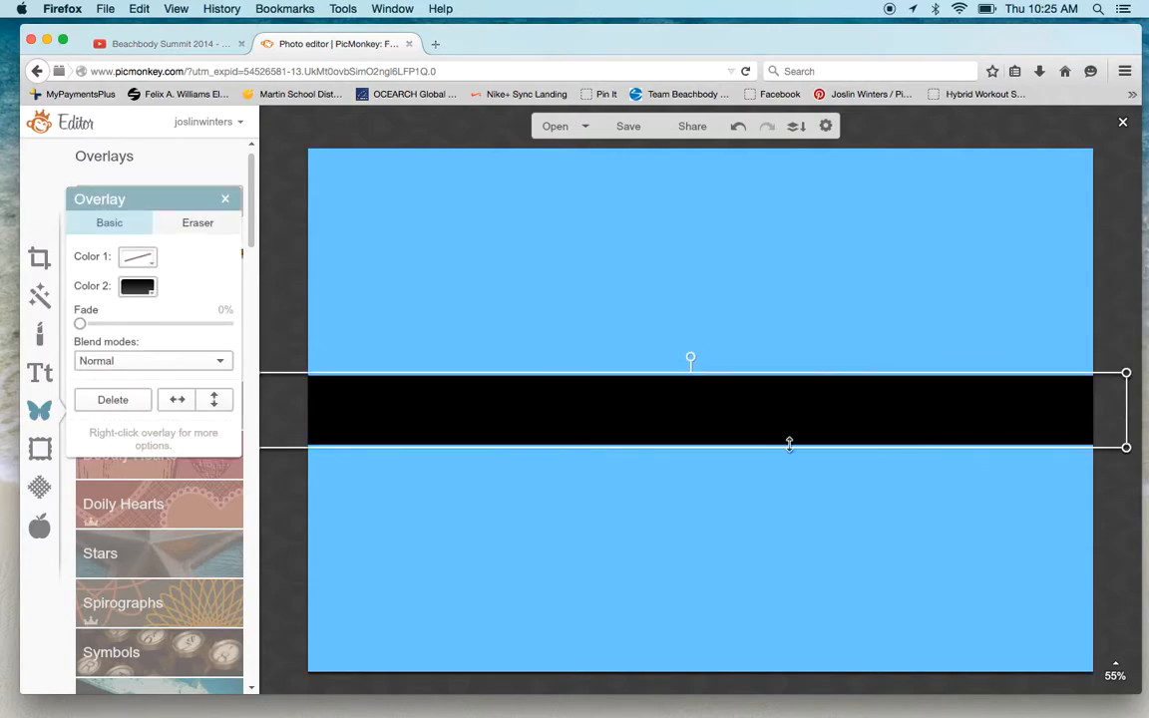
left_click_drag(748, 447, 722, 516)
left_click_drag(723, 469, 741, 235)
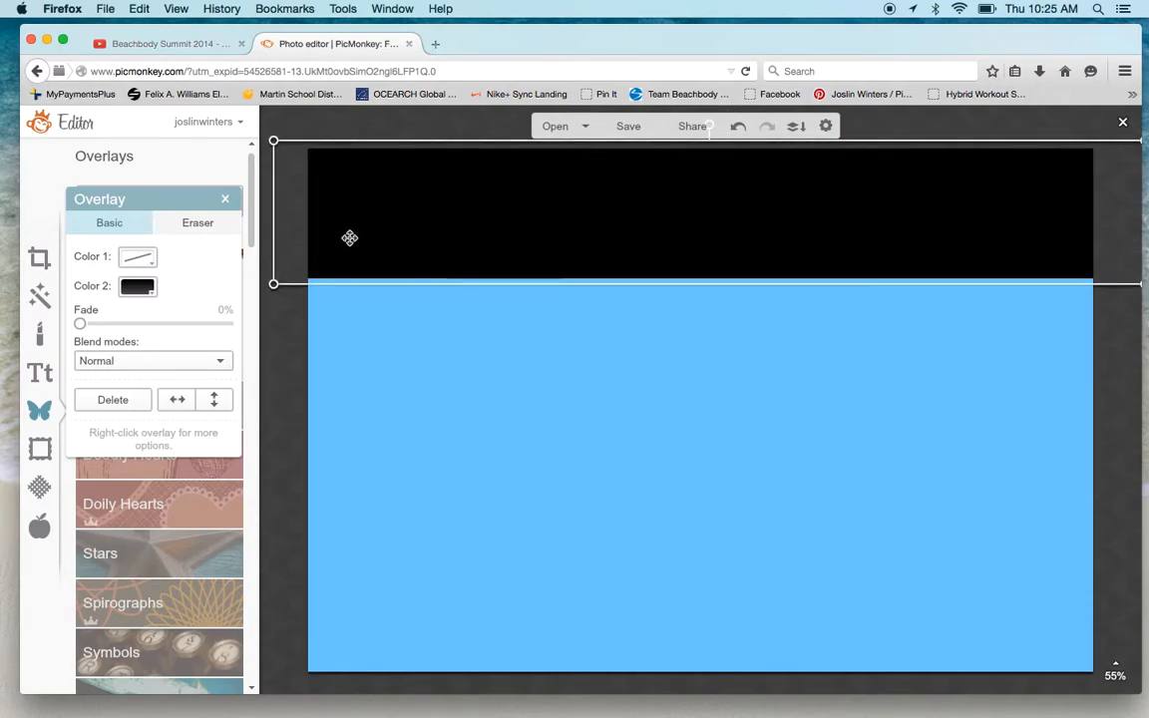
Step: Fill the rectangle band with bright yellow and merge it into the canvas
left_click(139, 288)
left_click_drag(140, 361, 161, 388)
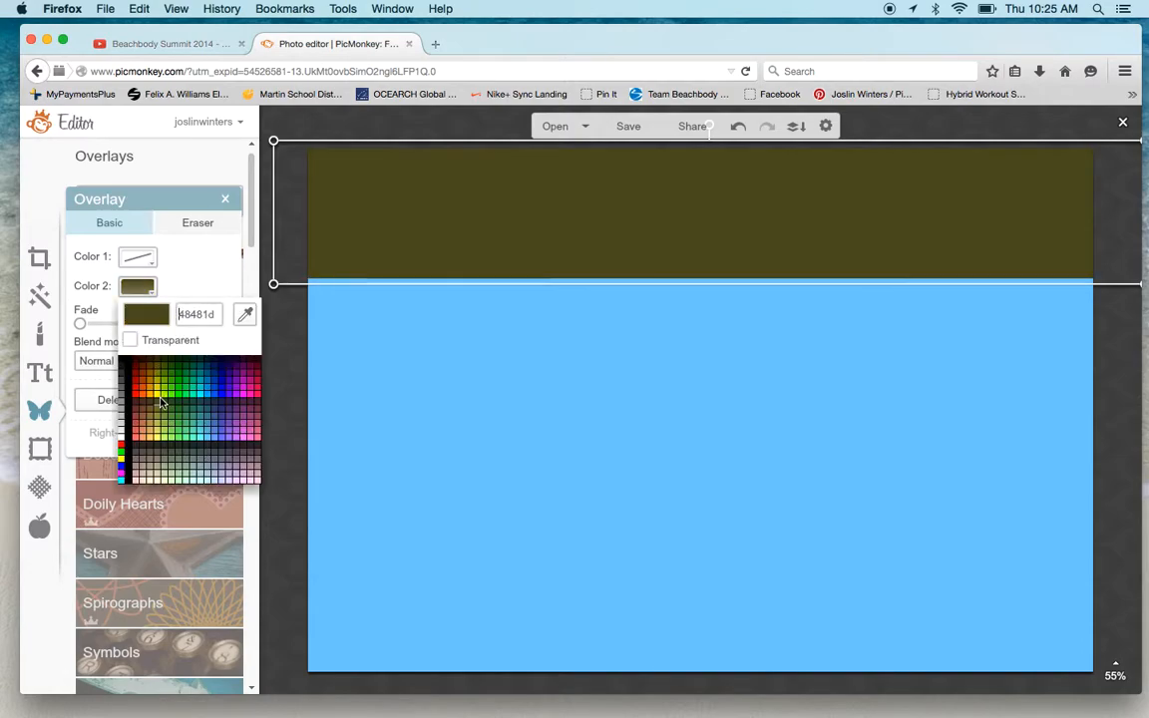
left_click(159, 398)
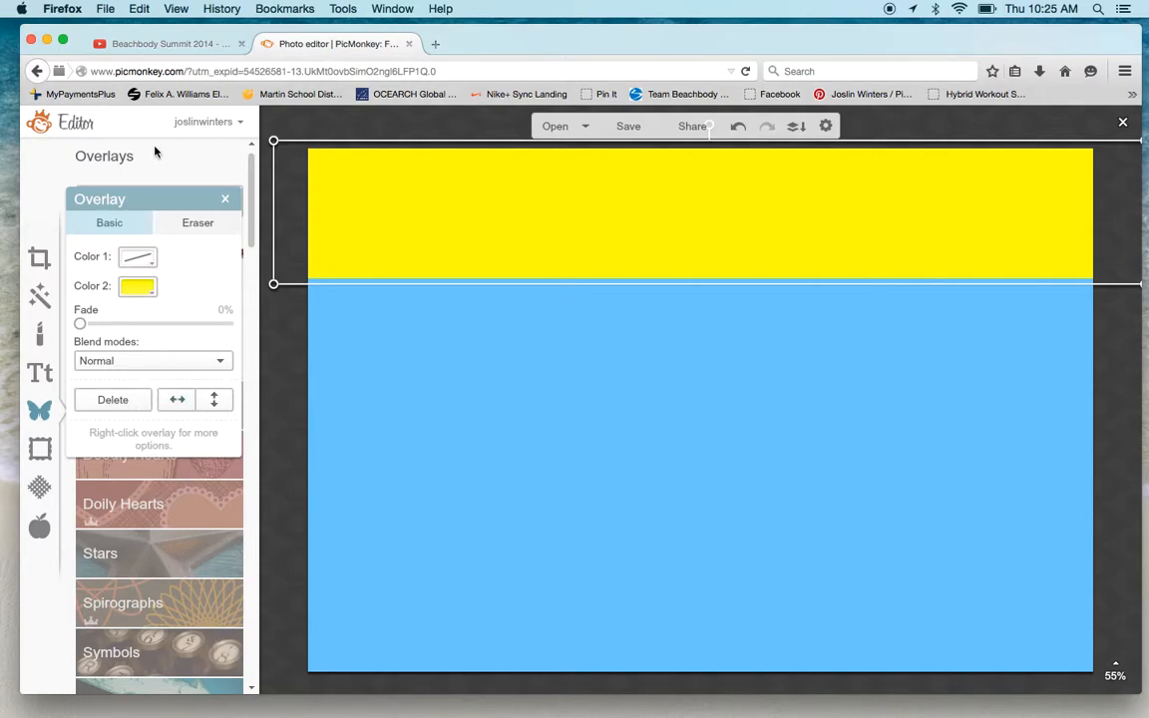
left_click(348, 318)
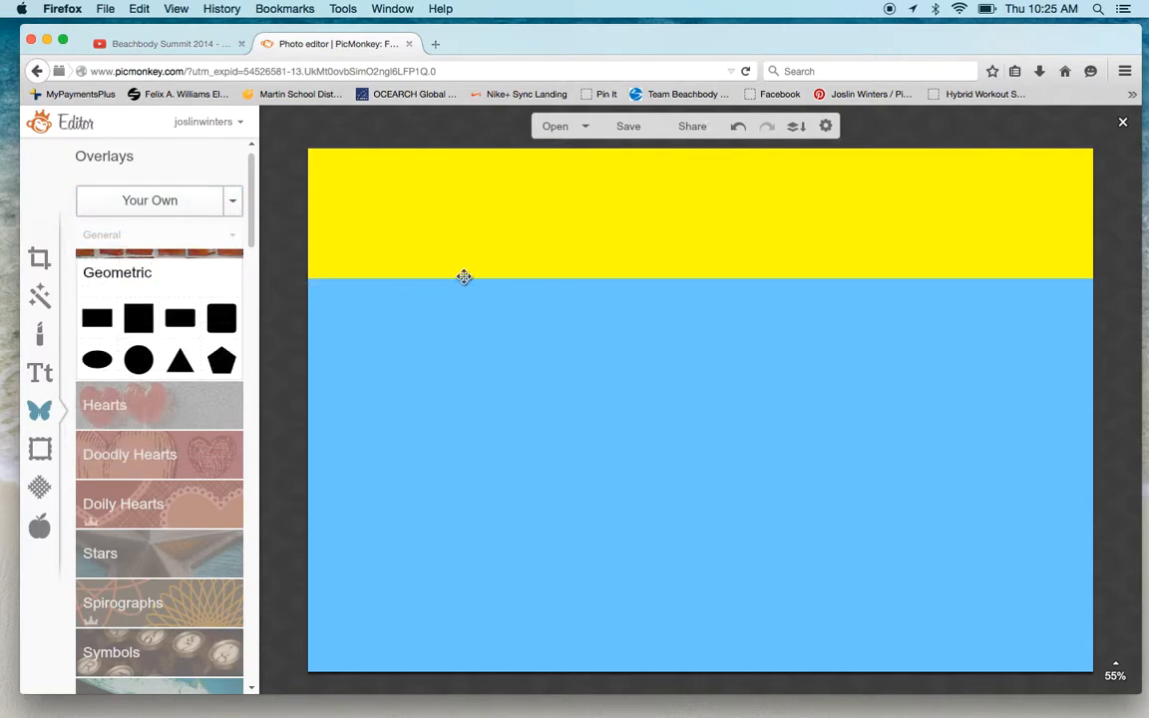
left_click(795, 127)
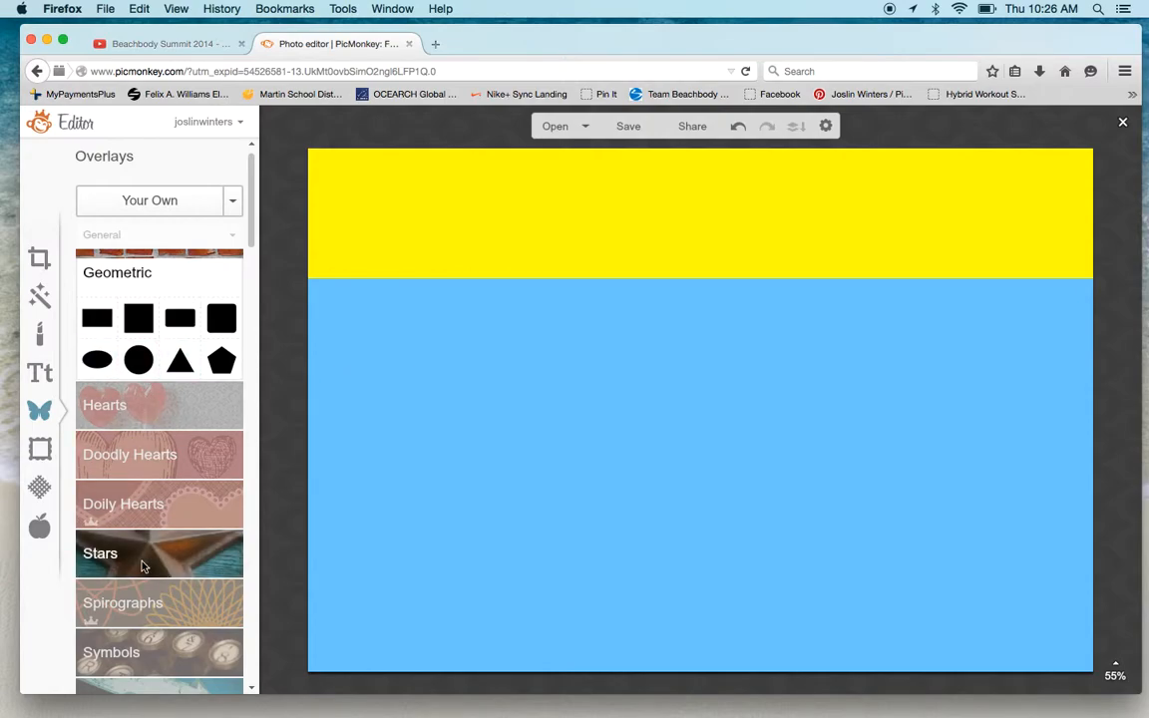
Step: Add the straight notched-end banner overlay, enlarge it and place it across the yellow-blue boundary with only its right notch on the canvas
left_click_drag(251, 189, 246, 474)
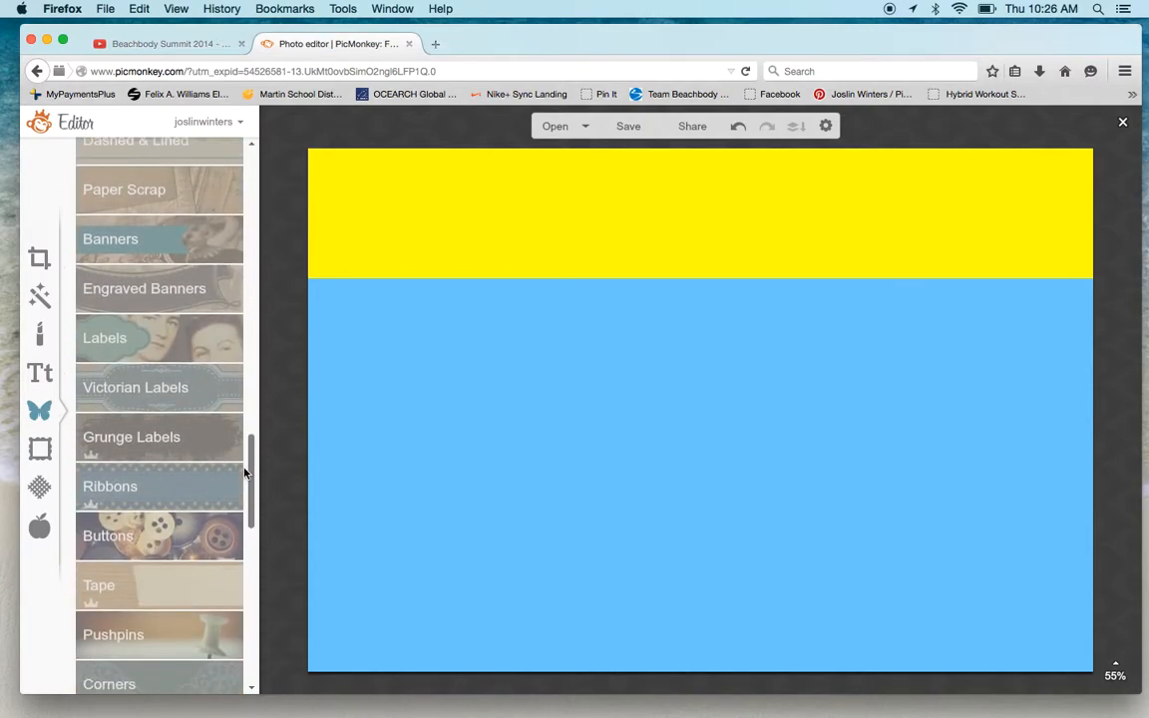
left_click(145, 245)
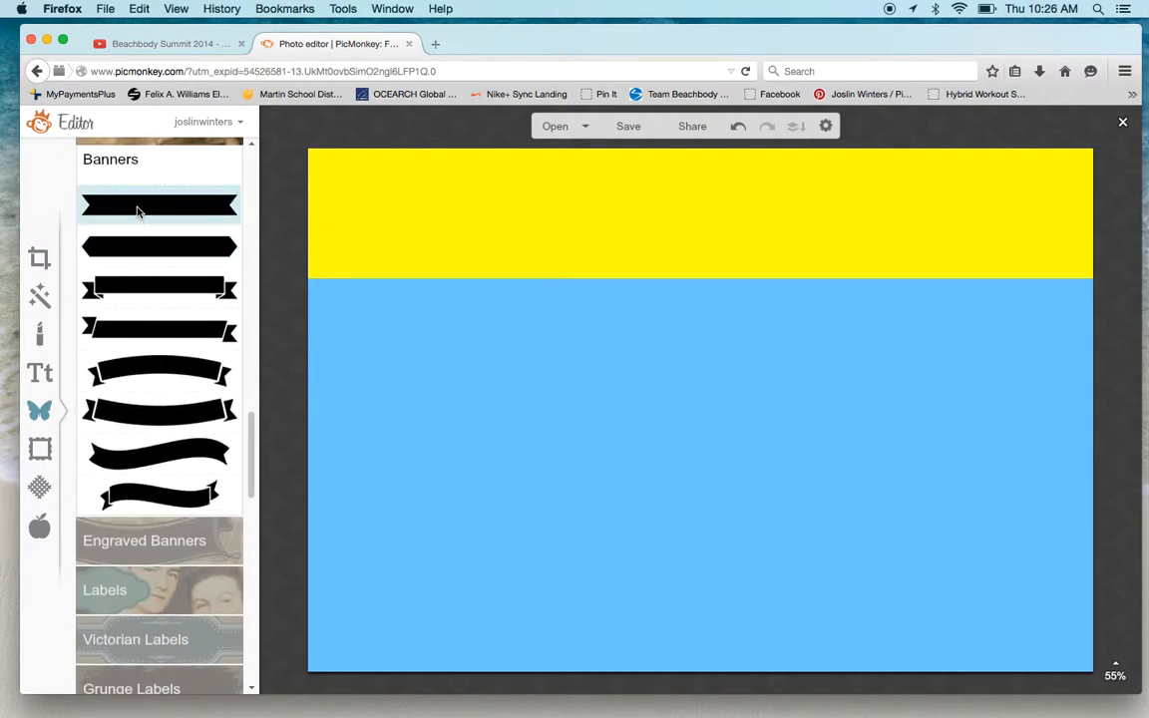
left_click(137, 207)
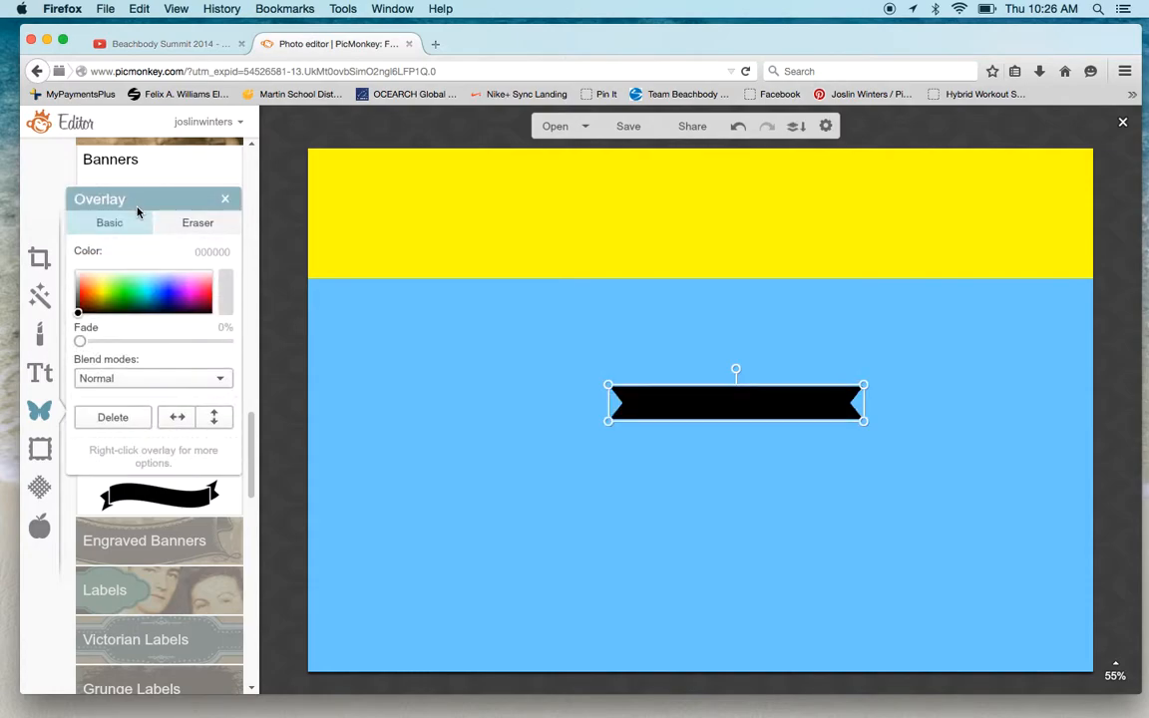
left_click_drag(606, 408, 269, 360)
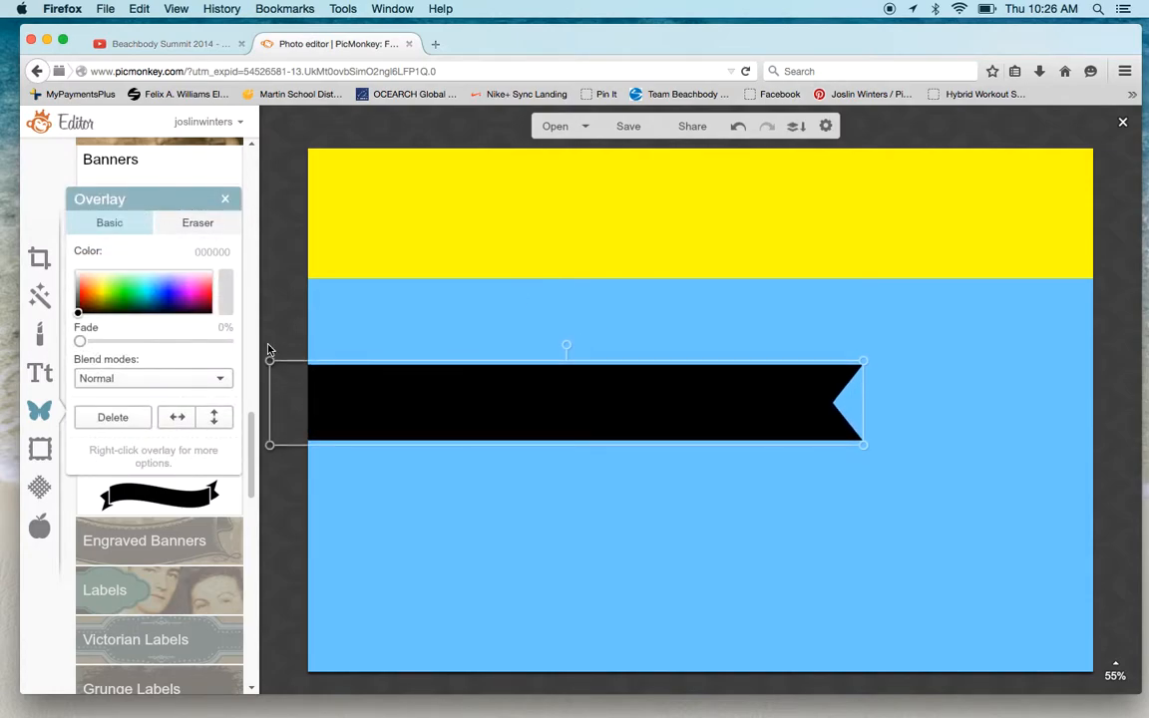
left_click_drag(521, 449, 521, 477)
left_click_drag(584, 448, 623, 283)
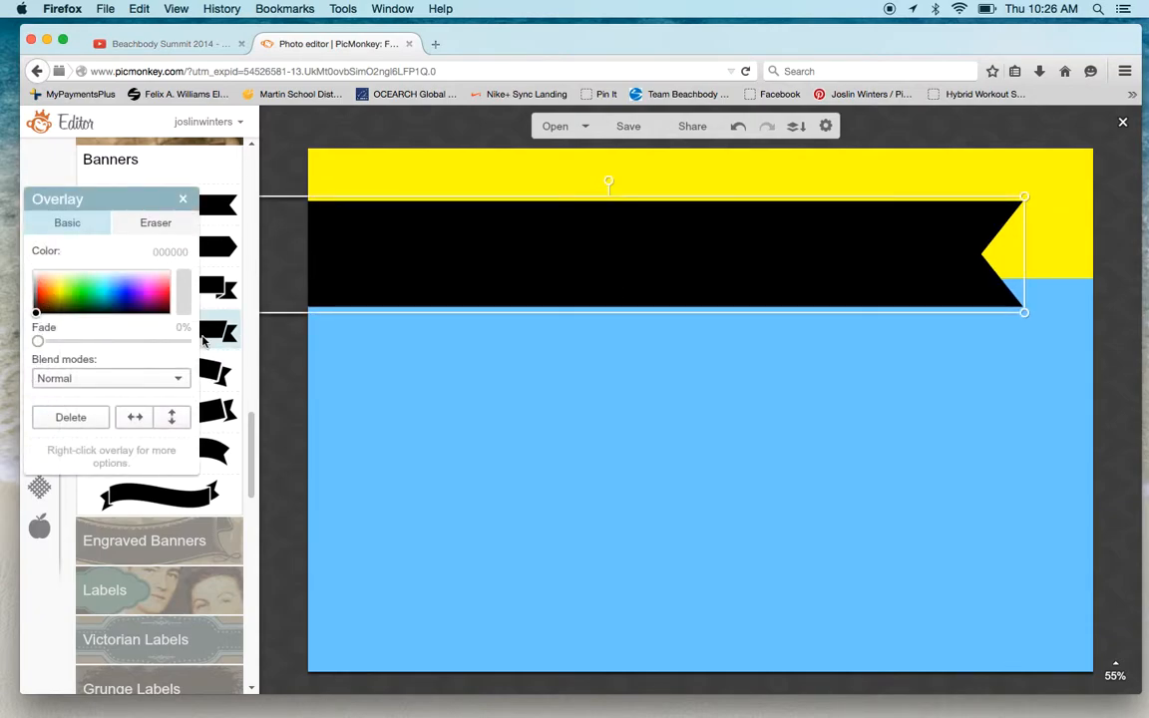
Step: Color the banner light green 70ff78 and merge it into the canvas
left_click_drag(34, 309, 84, 286)
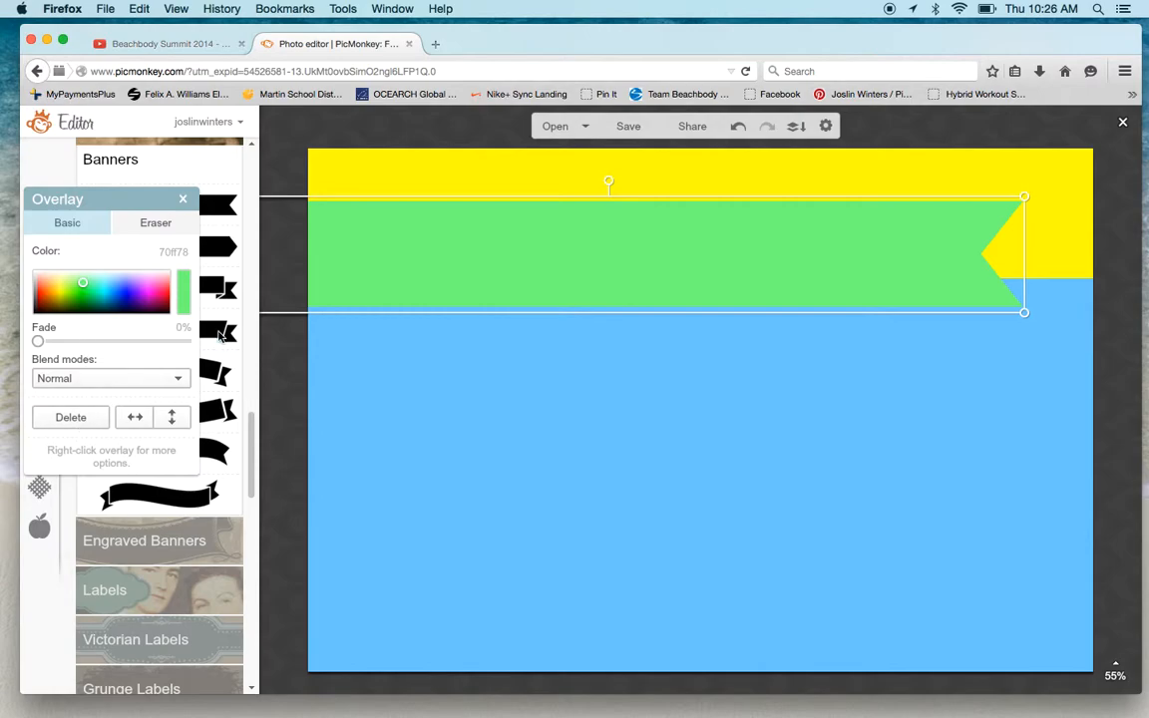
left_click(417, 409)
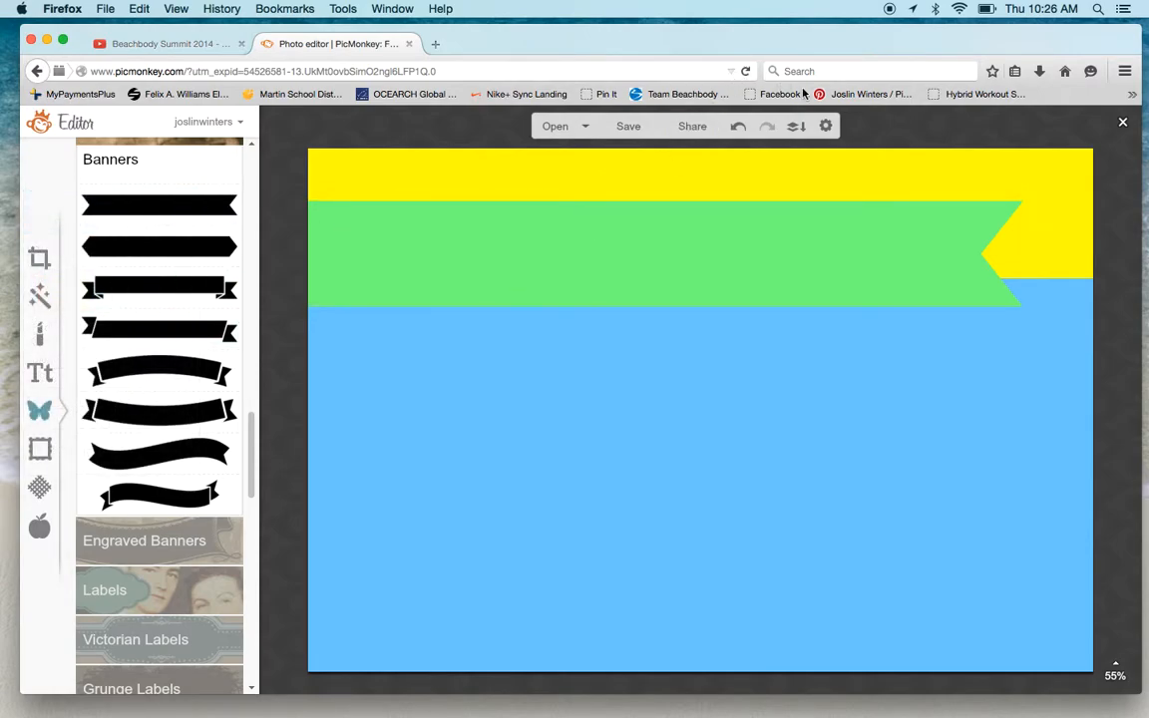
left_click(794, 126)
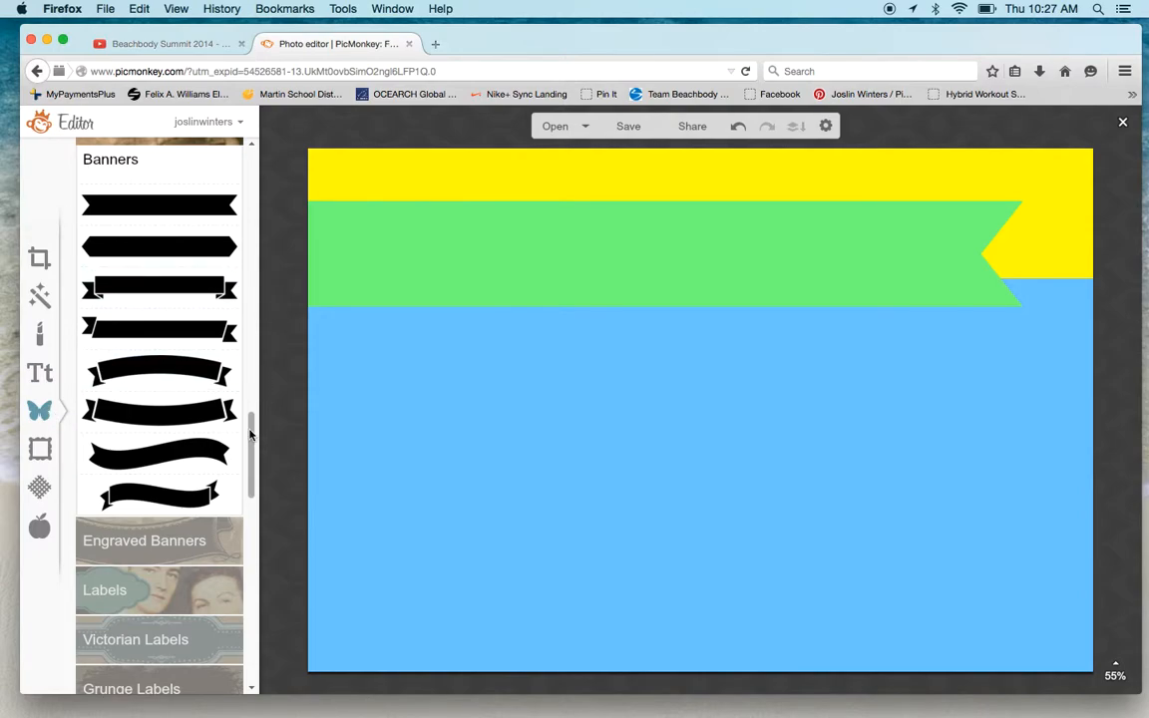
Step: Add IMG_9487.JPG from the Beachbody > Before & After folder as an overlay, enlarge it and place it at the blue area's right side
left_click_drag(252, 435, 259, 175)
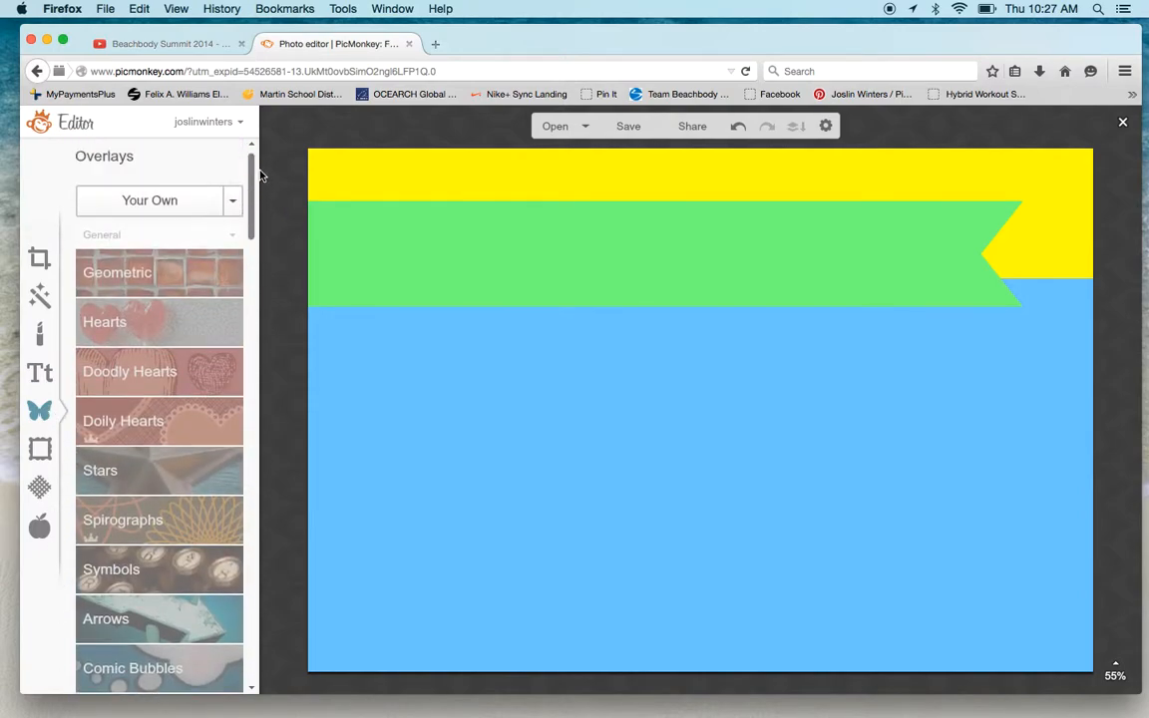
left_click(166, 202)
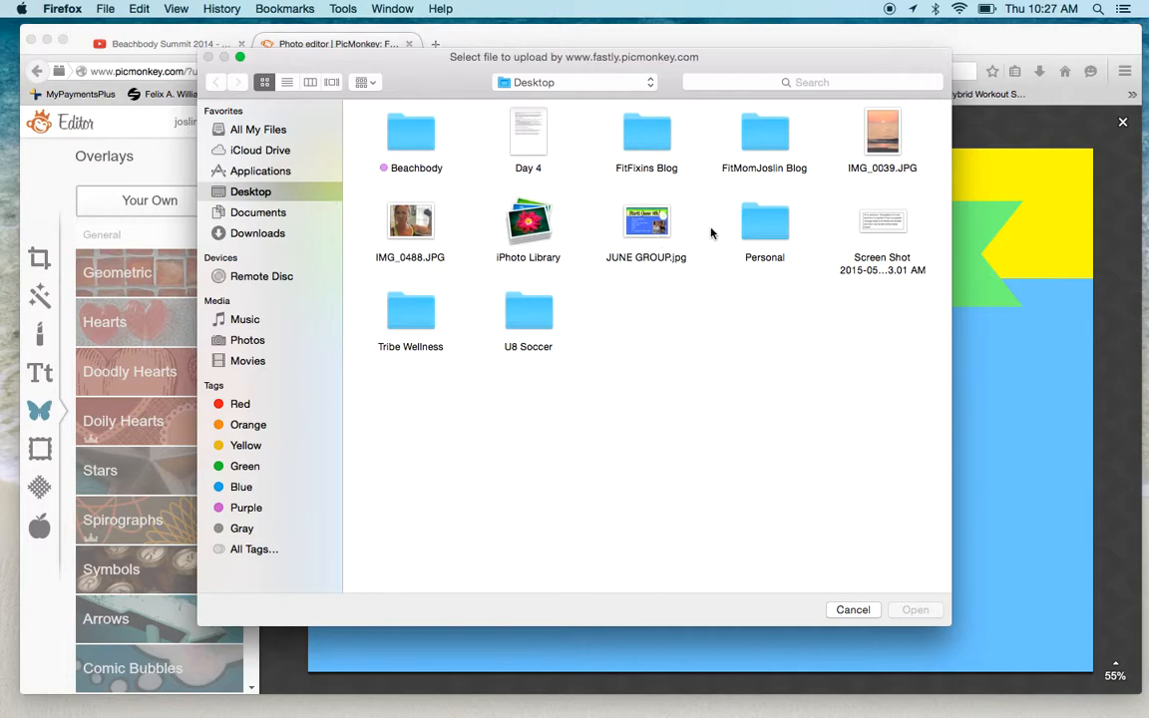
double_click(402, 143)
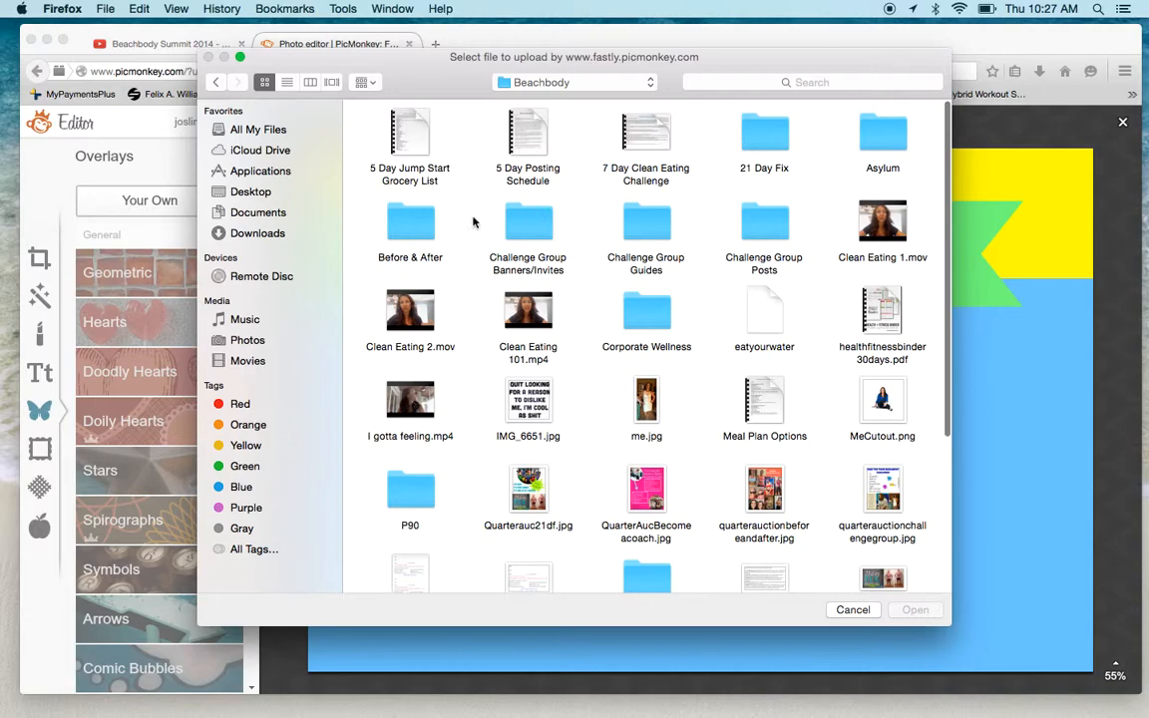
double_click(399, 215)
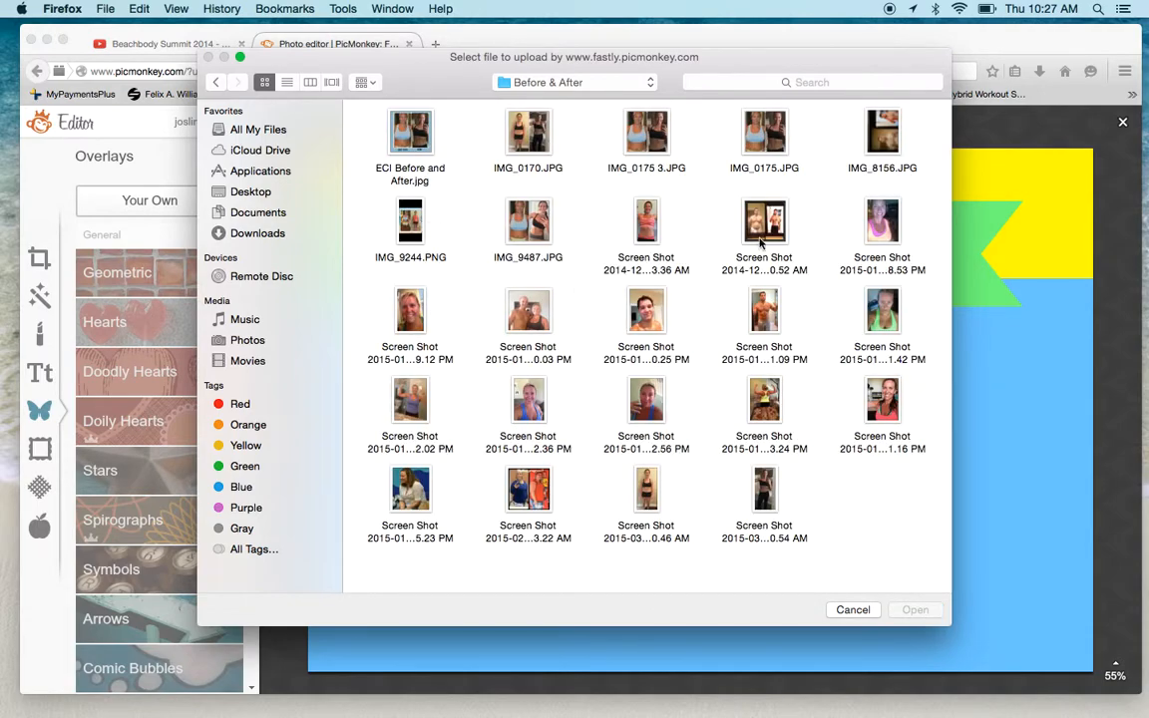
double_click(533, 221)
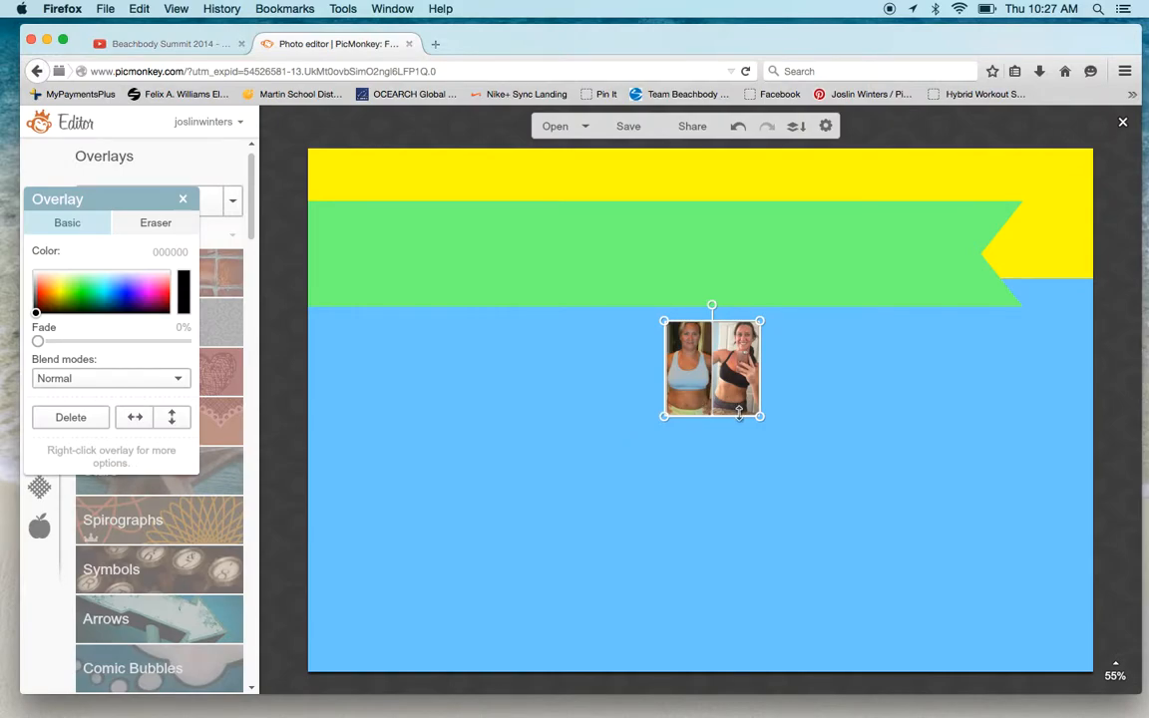
left_click_drag(759, 417, 942, 596)
left_click_drag(823, 464, 937, 494)
left_click(667, 477)
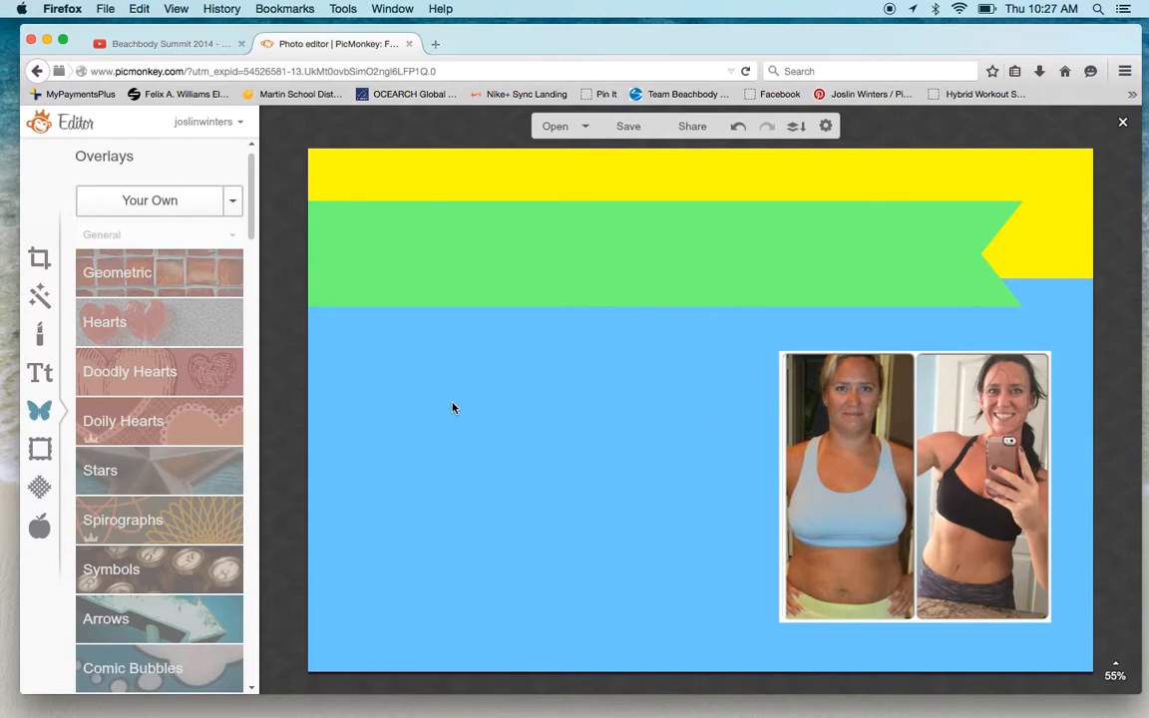
Step: Add a center-aligned text box in the RNS Camelia font reading "Fit Mom" followed by the coach's first name
left_click(39, 374)
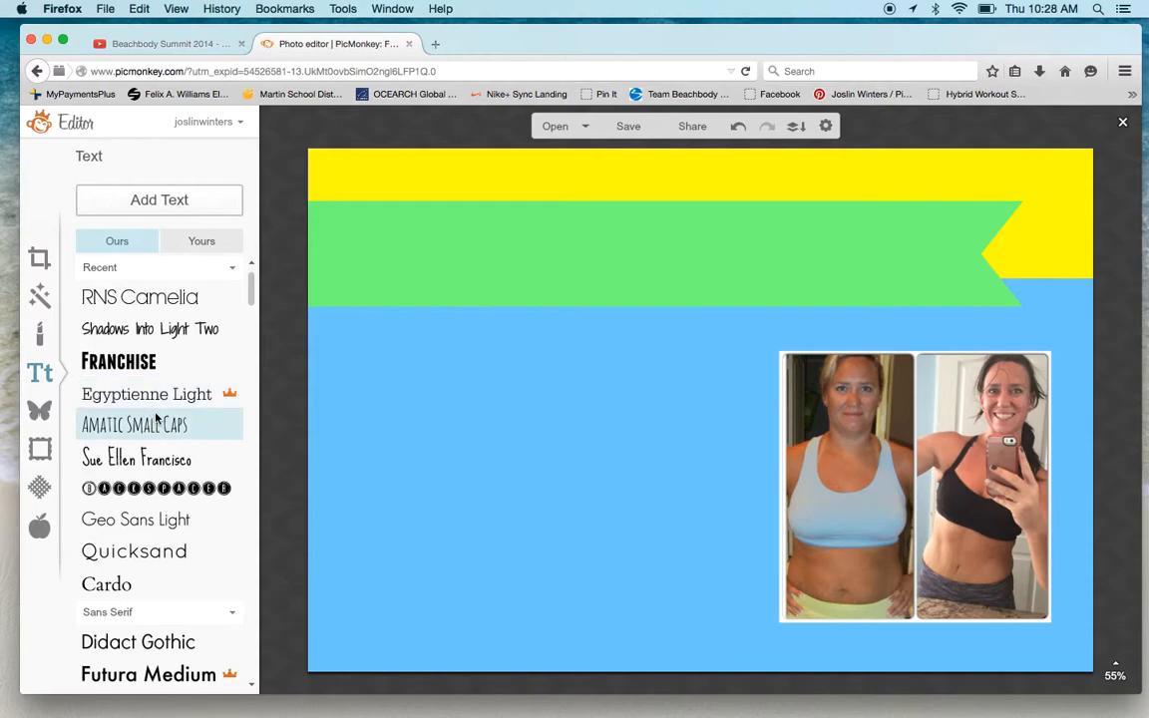
left_click(155, 305)
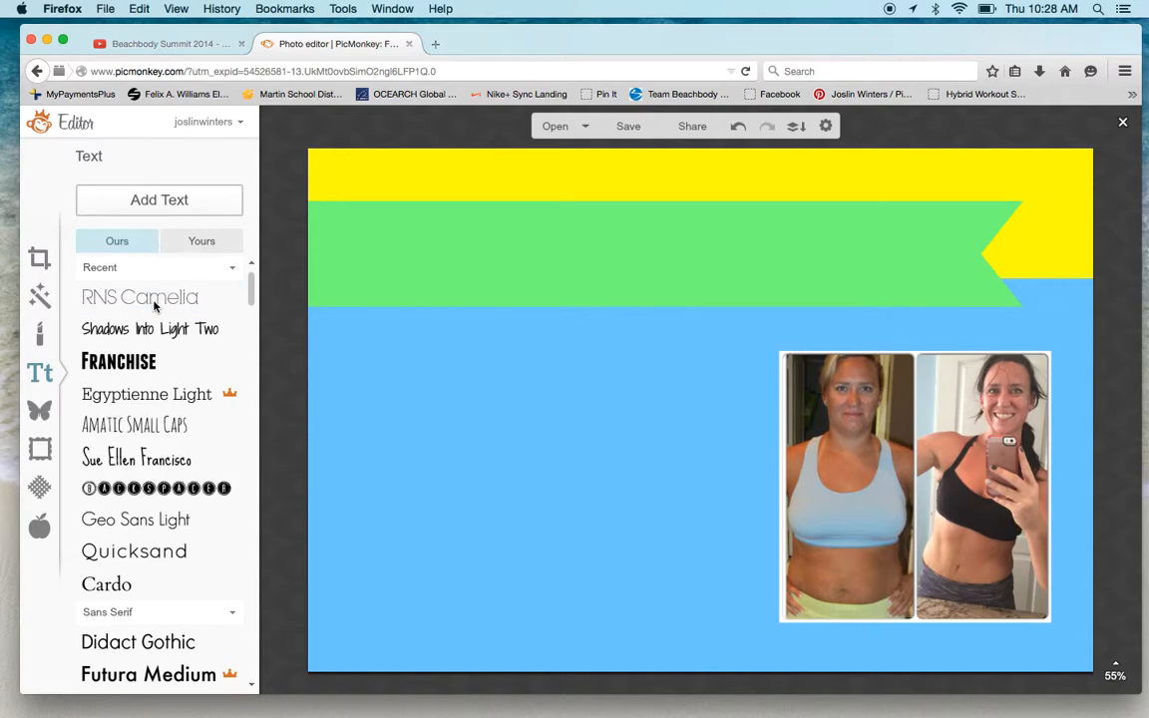
left_click(159, 205)
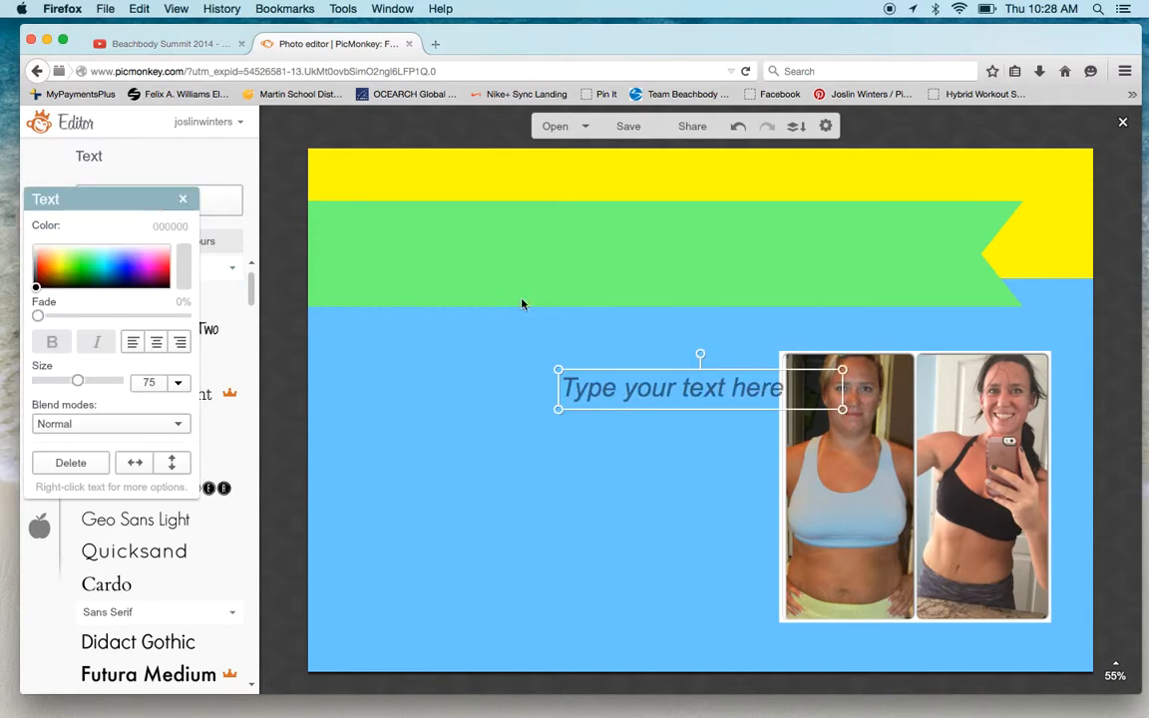
left_click(582, 396)
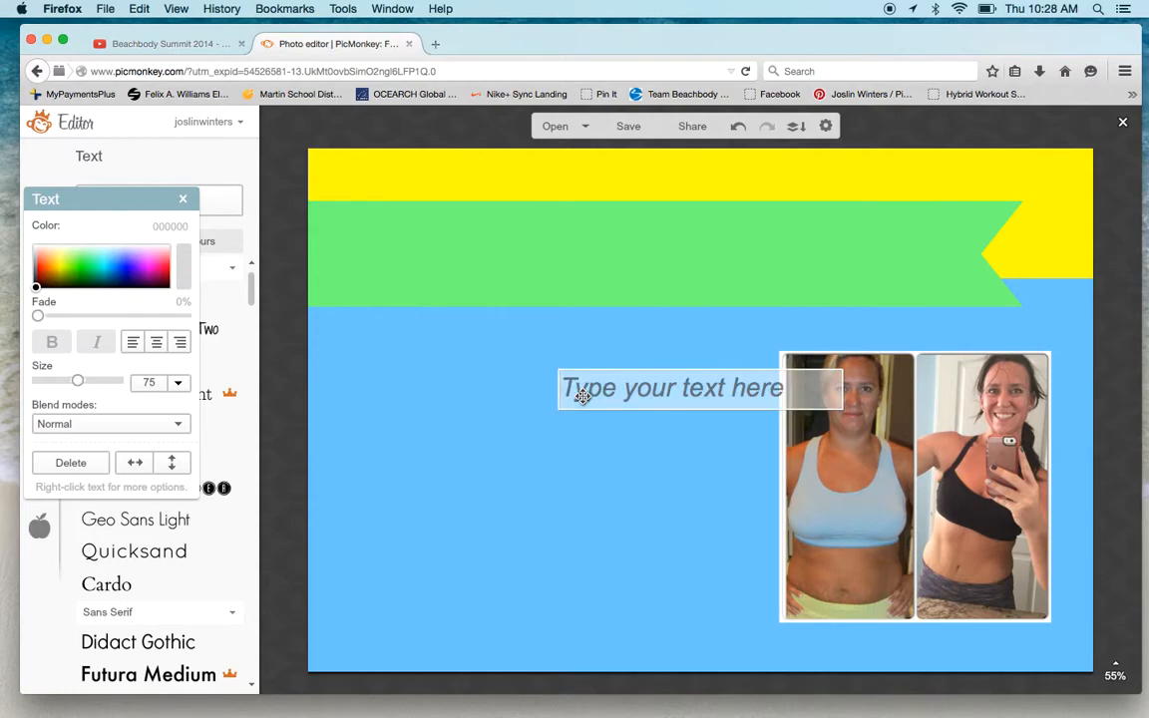
type("Fit Mom Joslin")
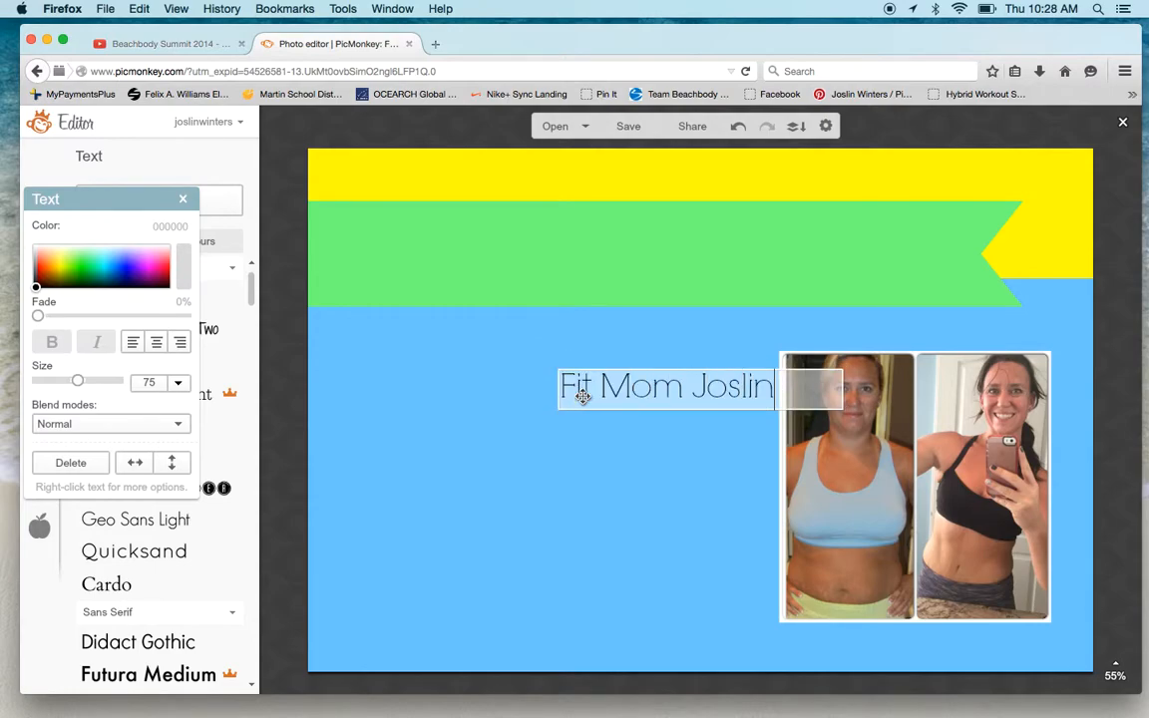
left_click(156, 343)
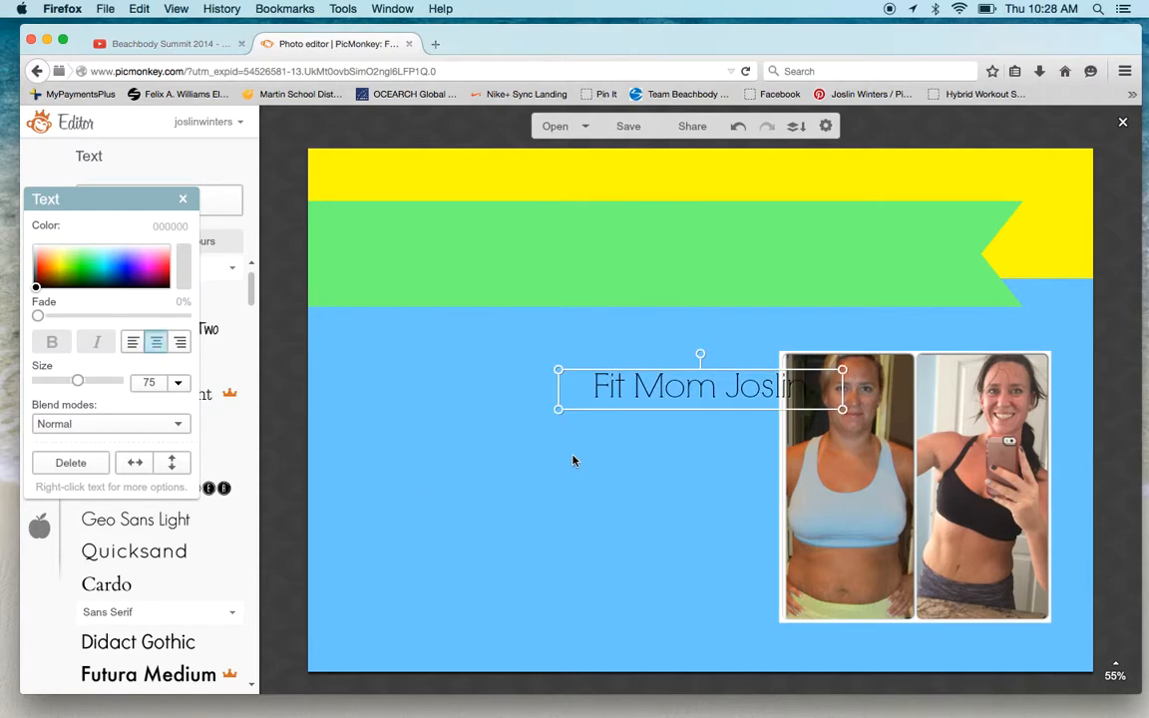
Step: Widen the title's text box, set its size to 106 and place it in the yellow band above the green banner
left_click_drag(554, 385, 496, 385)
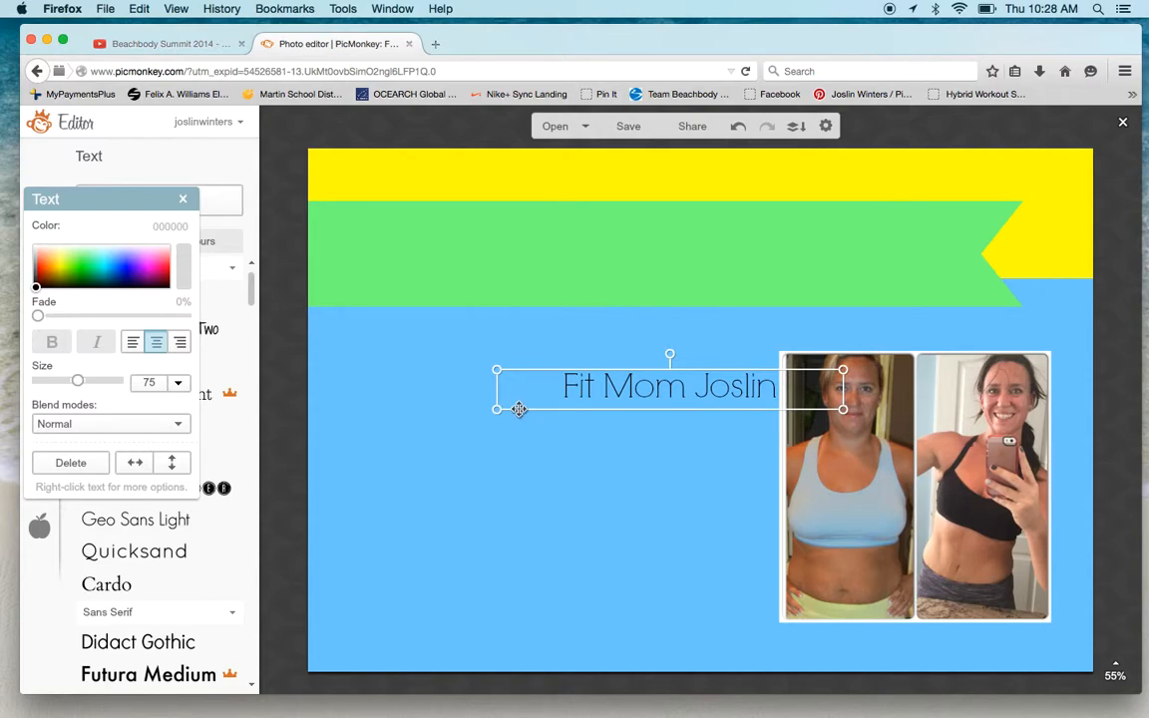
double_click(594, 392)
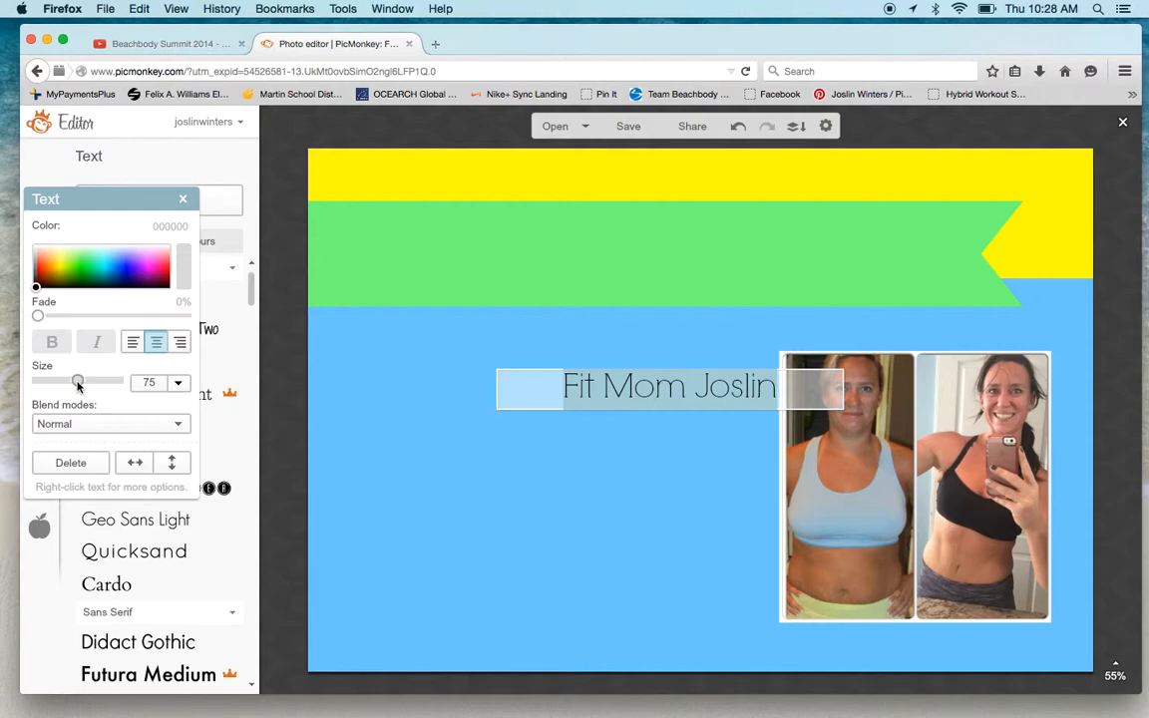
left_click_drag(79, 385, 88, 385)
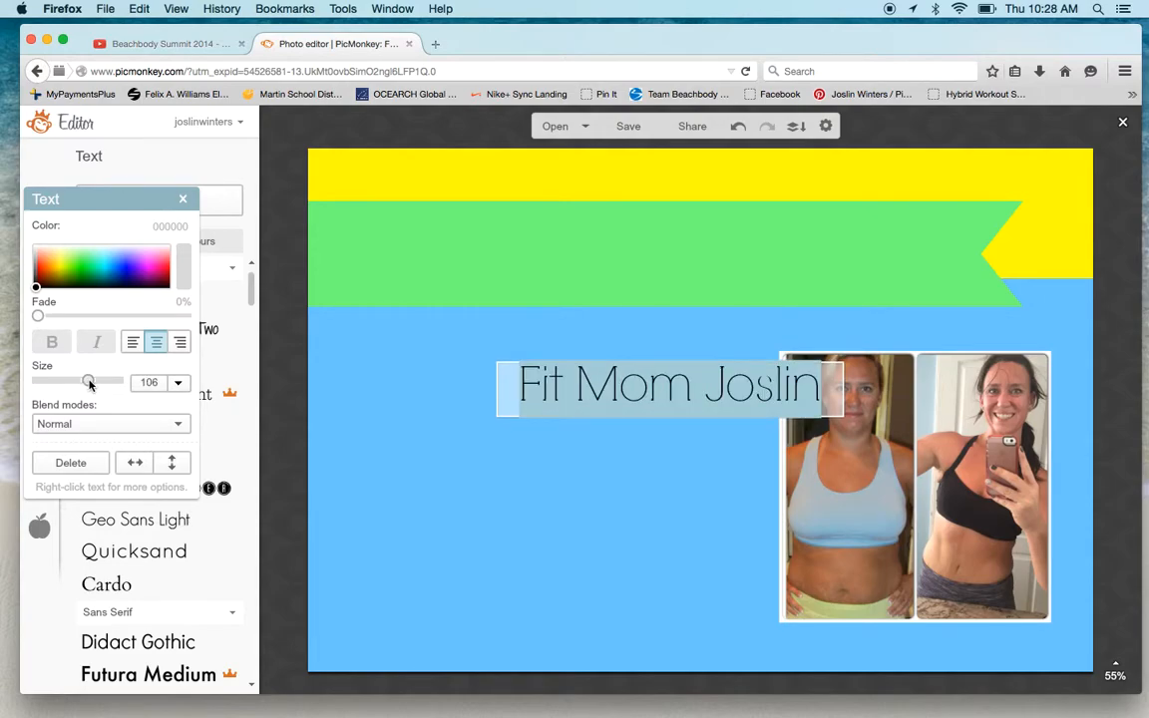
left_click(621, 398)
left_click_drag(646, 383, 676, 177)
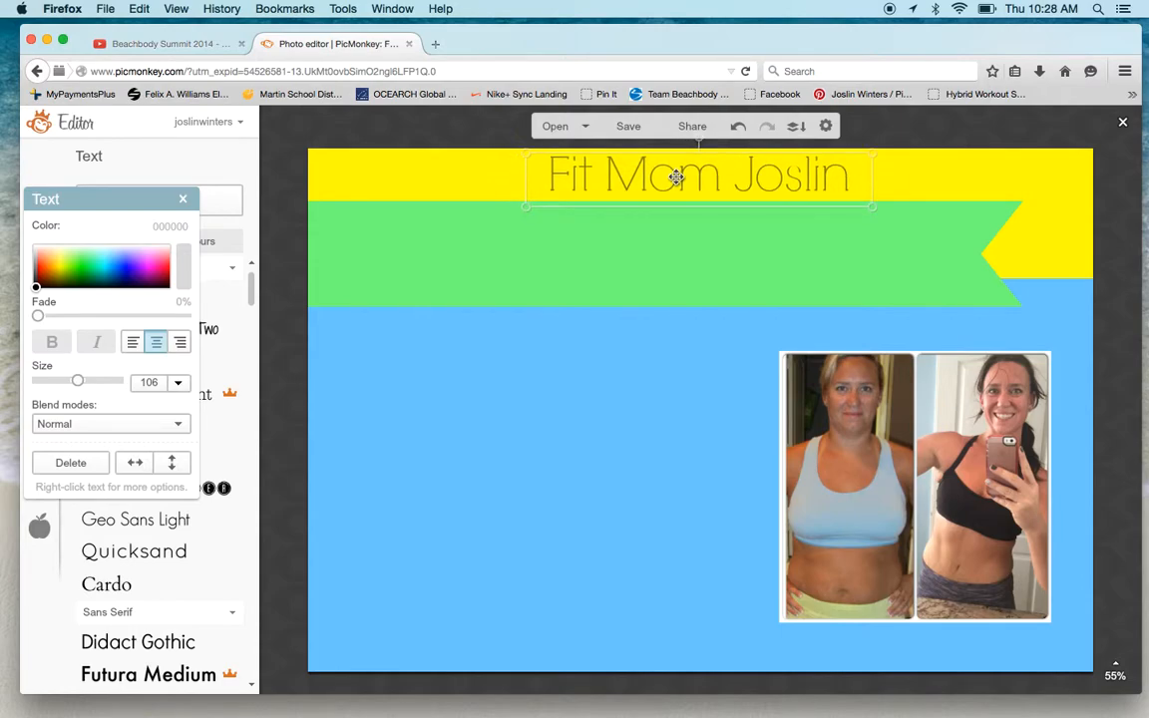
left_click(676, 335)
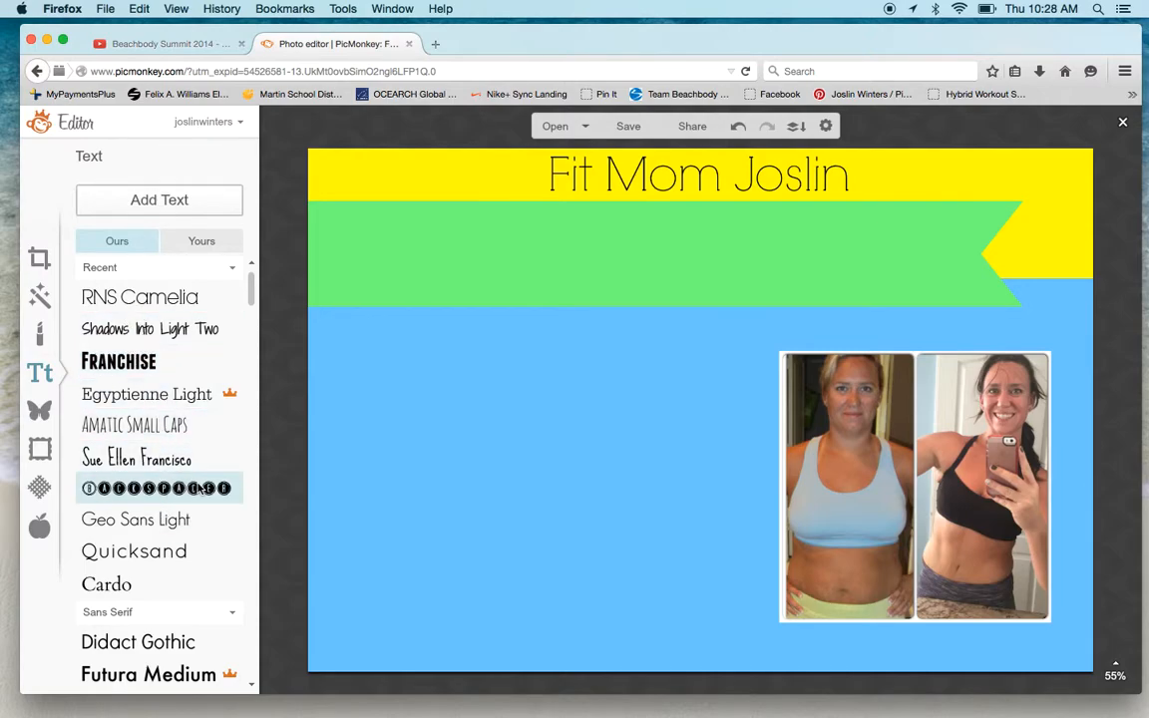
Step: Add a text box in the Bilbo Swash Caps font reading "Challenge Group - June 8th!!!"
left_click_drag(251, 284, 251, 455)
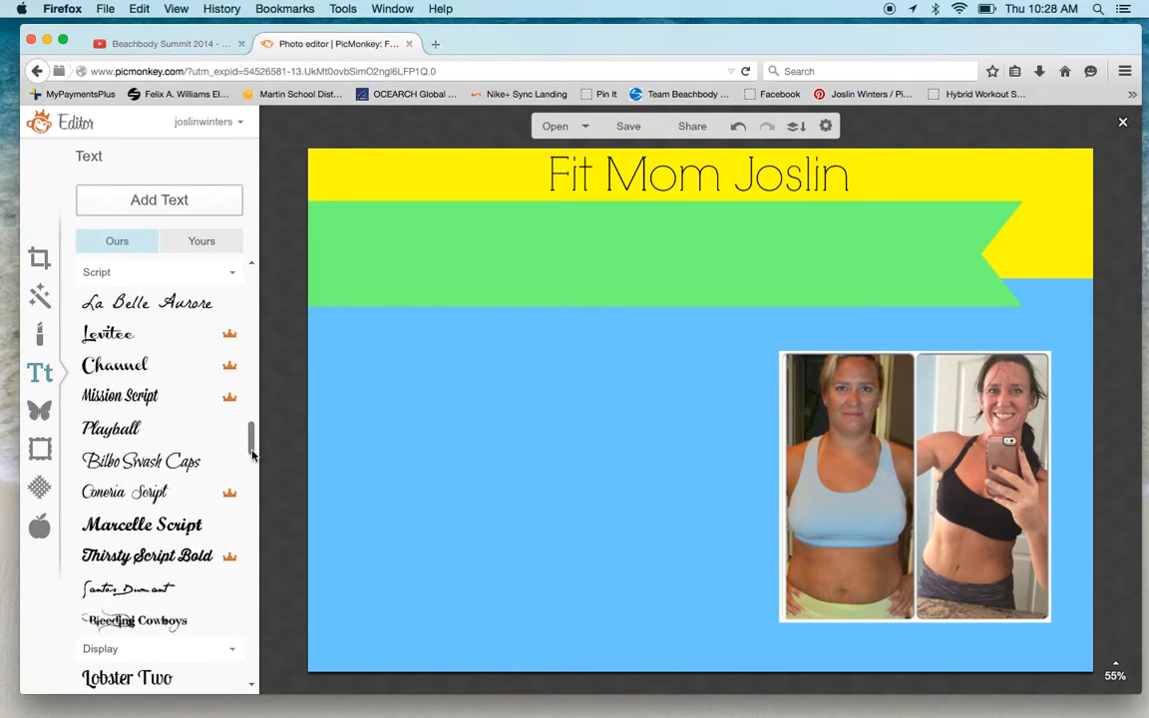
left_click(150, 399)
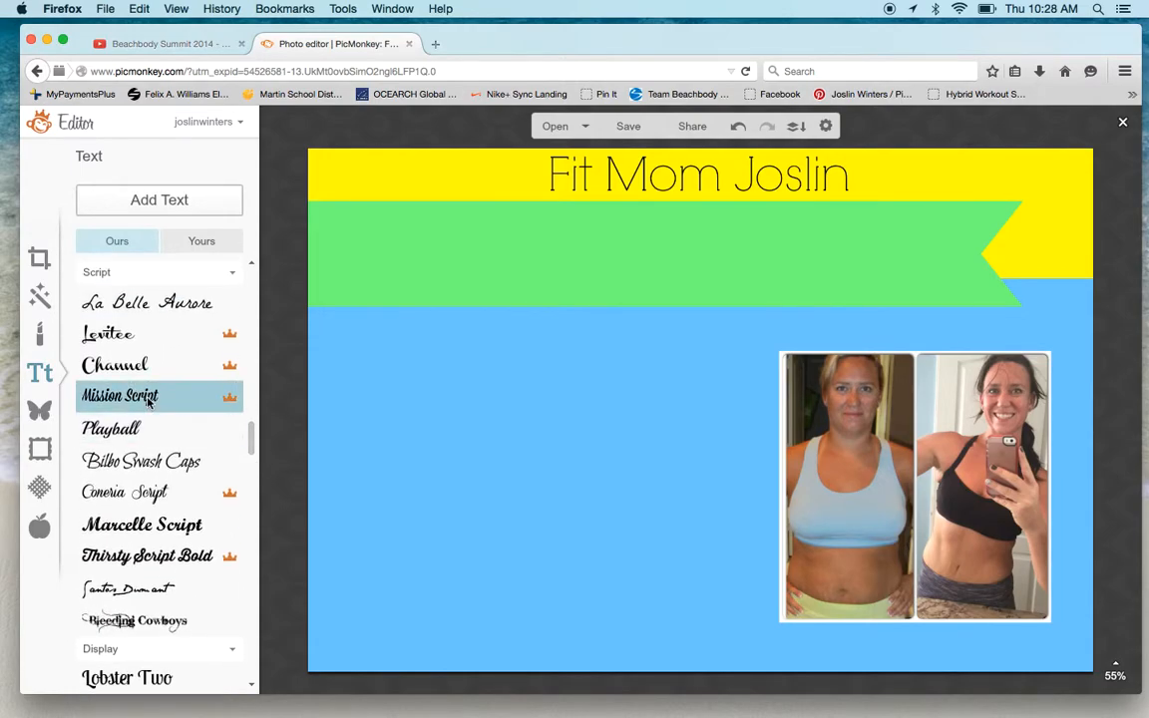
left_click(154, 464)
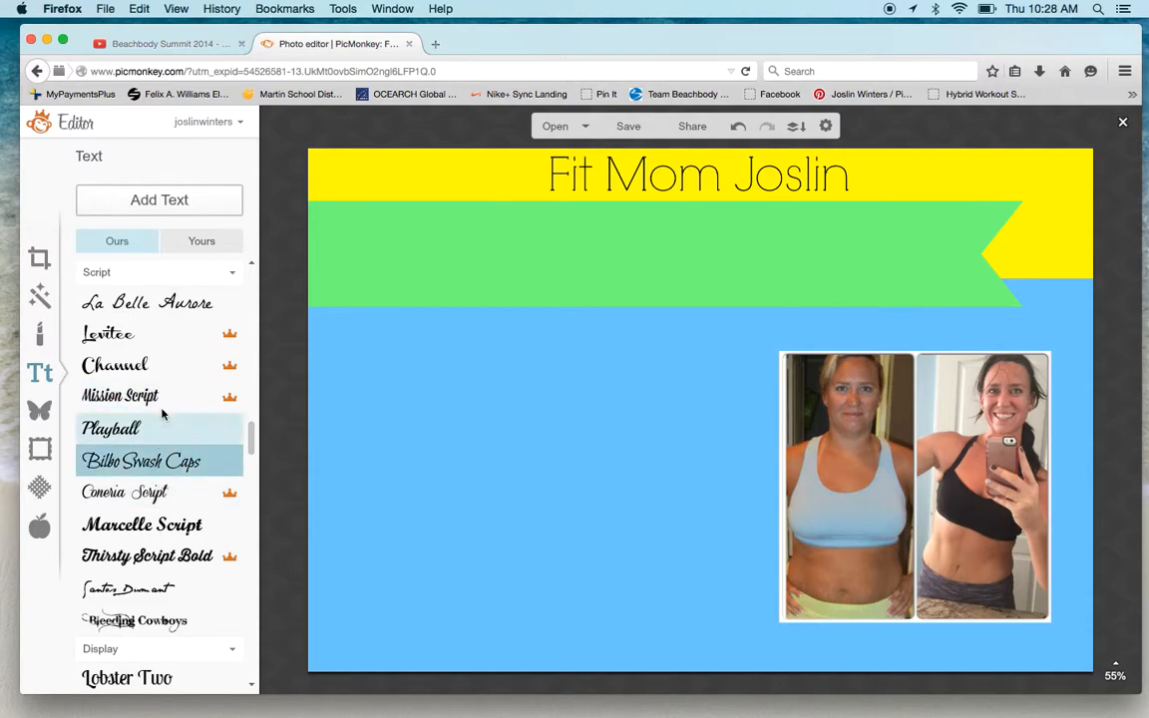
left_click(179, 201)
left_click(599, 364)
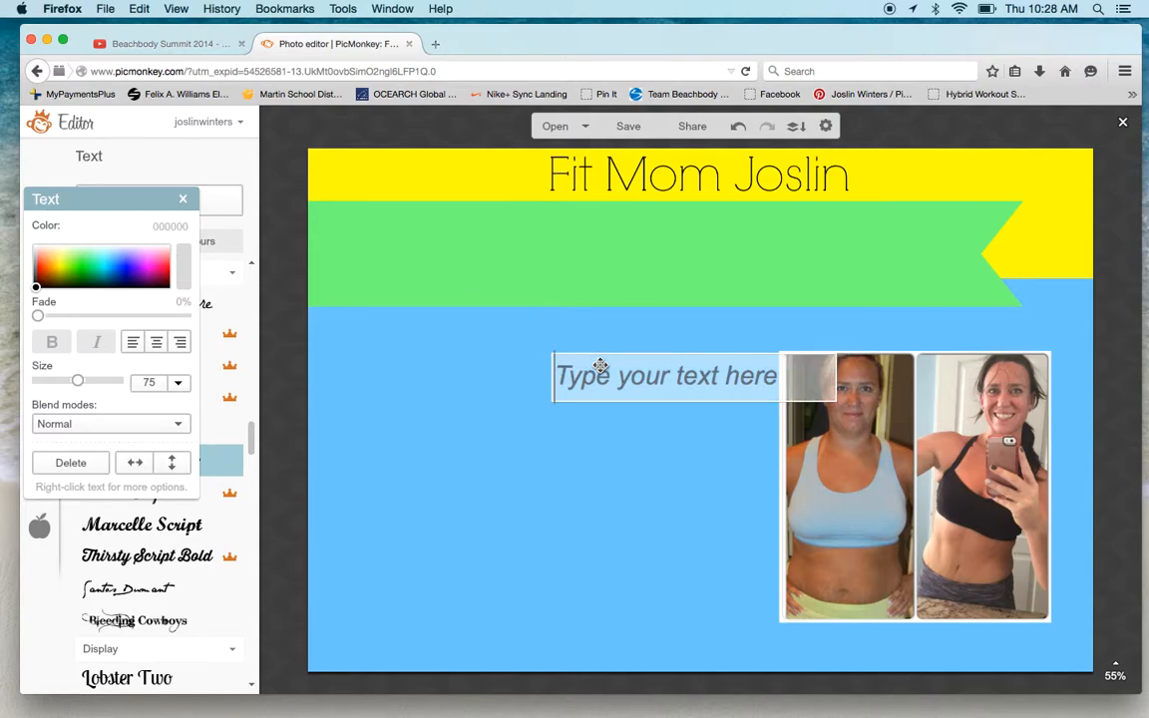
type("Challenge")
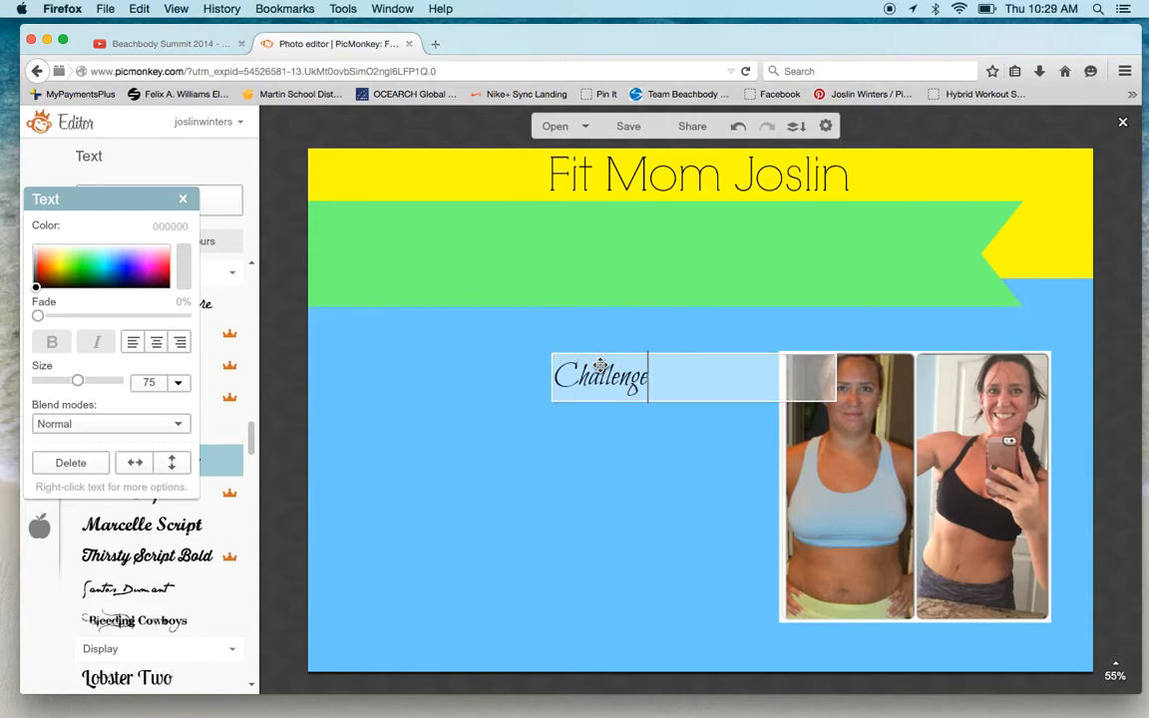
type(" Group - June")
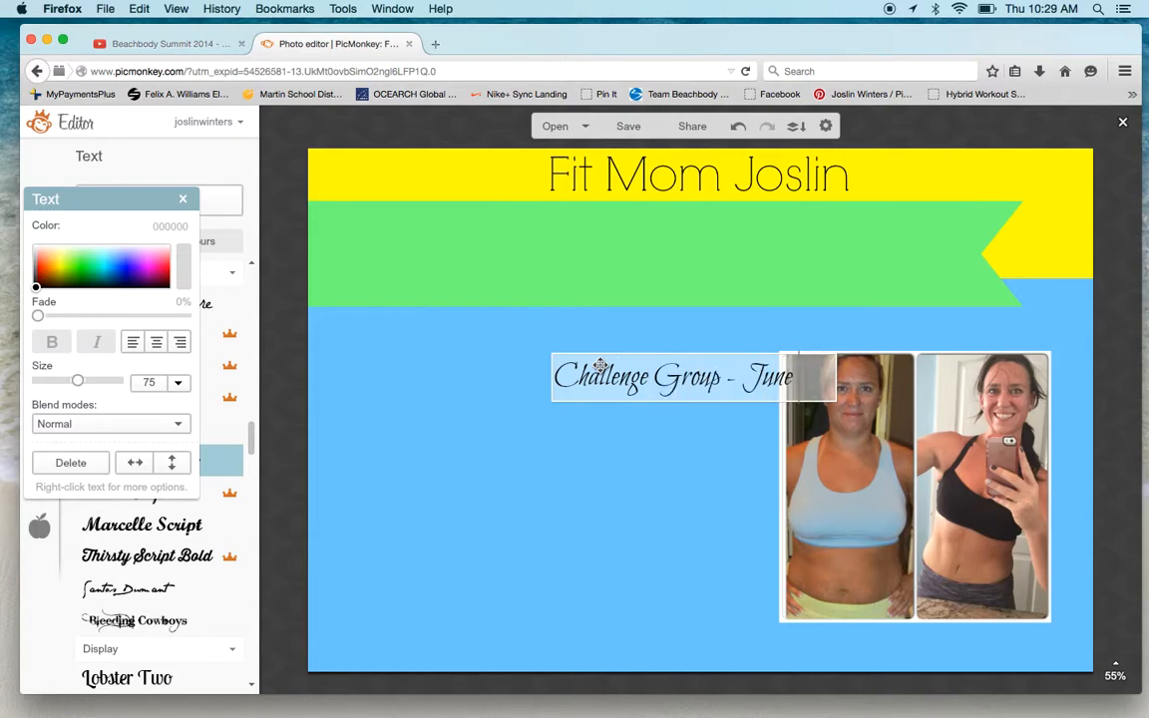
type(" 8th!!!")
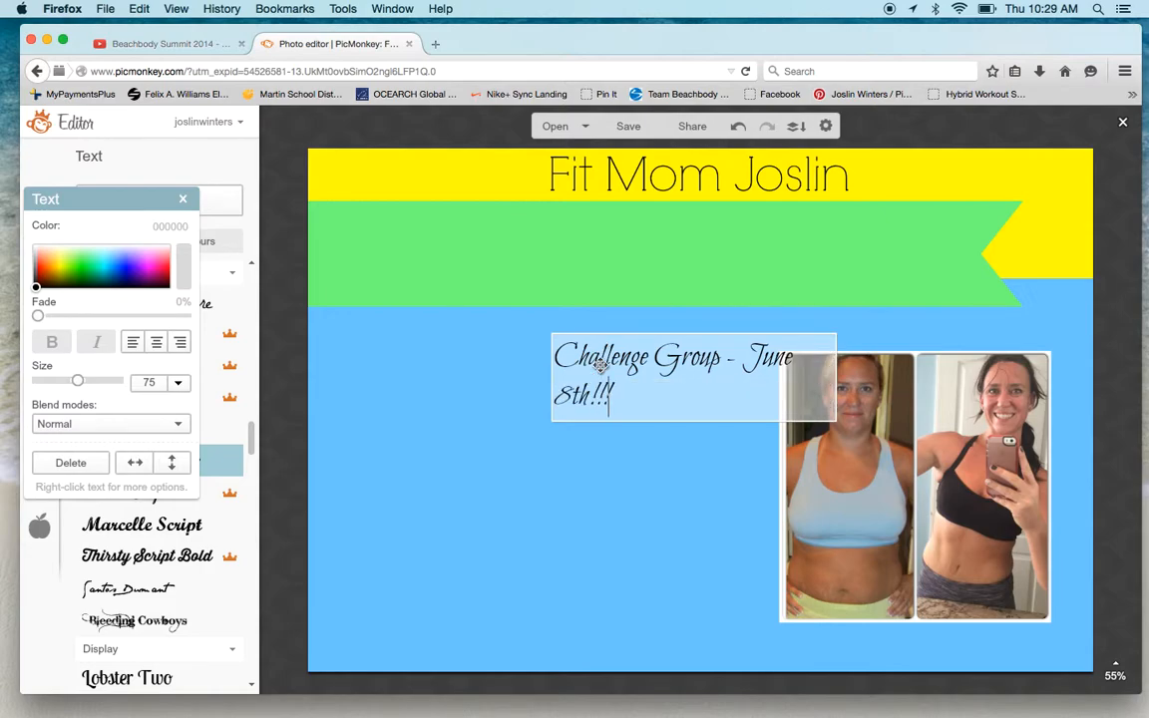
key("Escape")
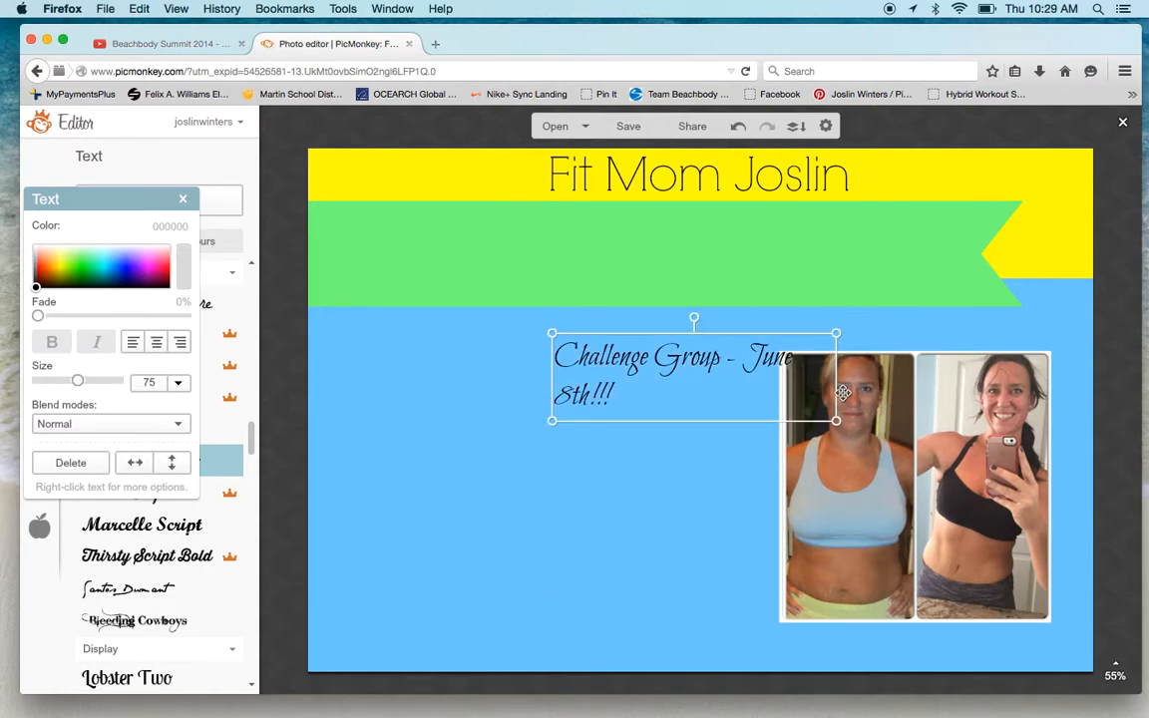
Step: Widen the challenge group text onto one line, enlarge it to size 134 and place it on the green banner
left_click_drag(835, 377, 953, 373)
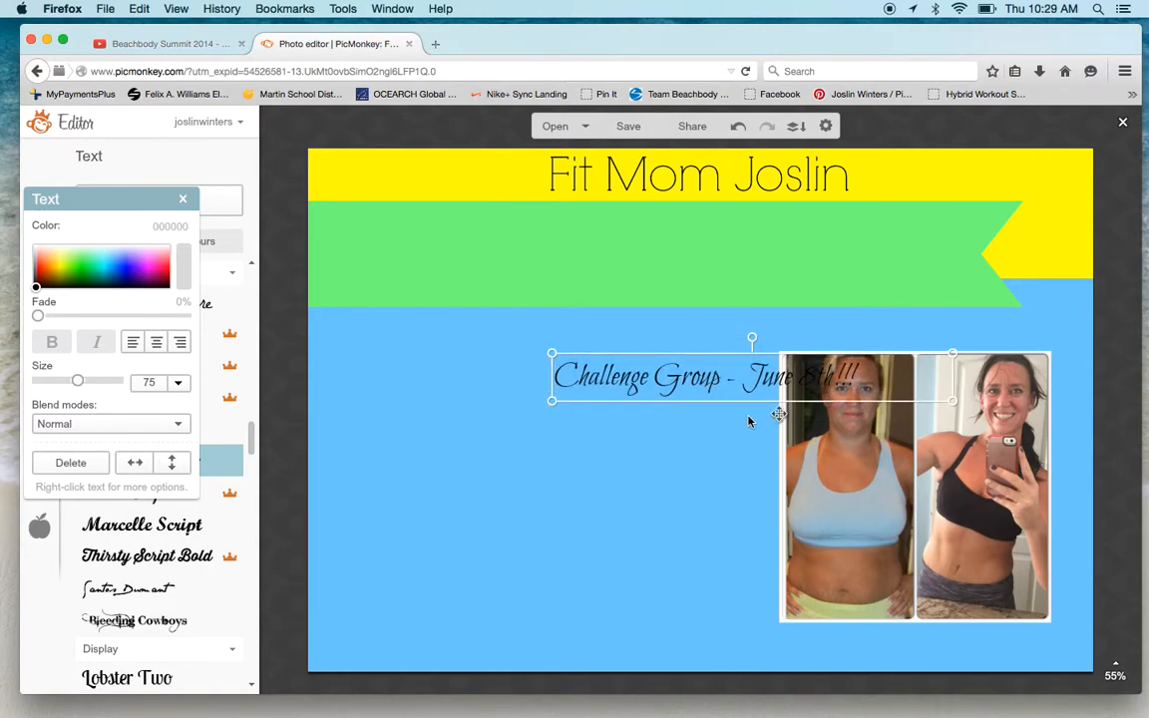
left_click_drag(721, 400, 536, 358)
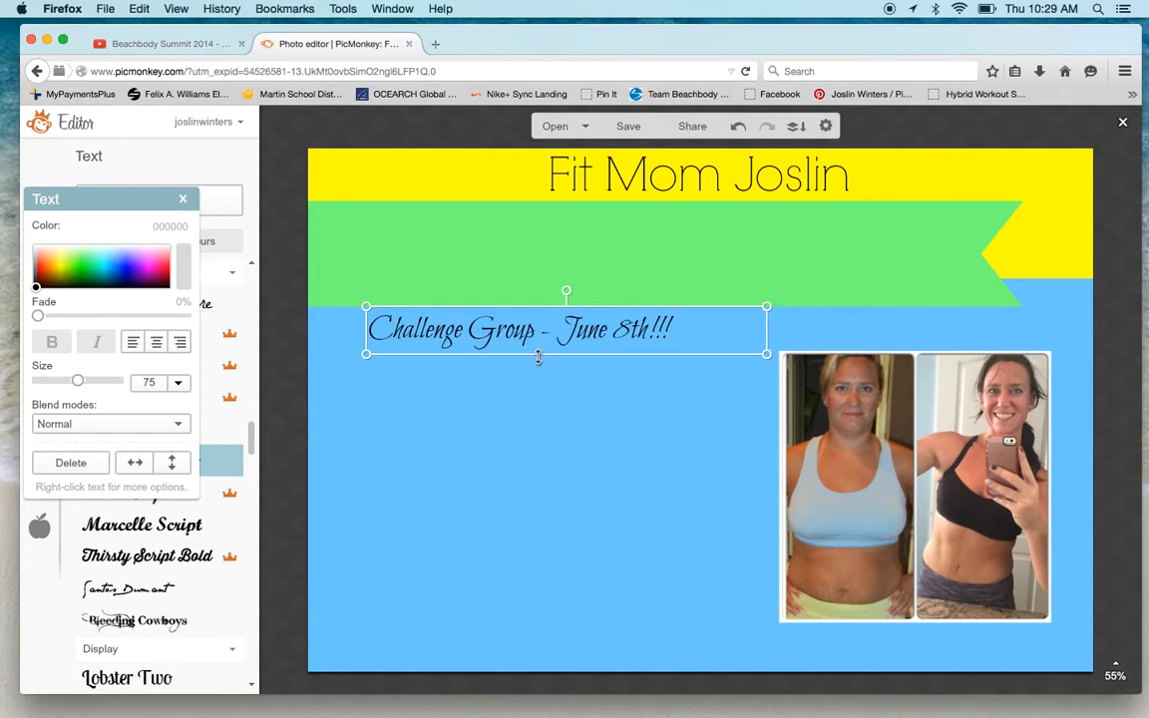
left_click_drag(537, 357, 538, 386)
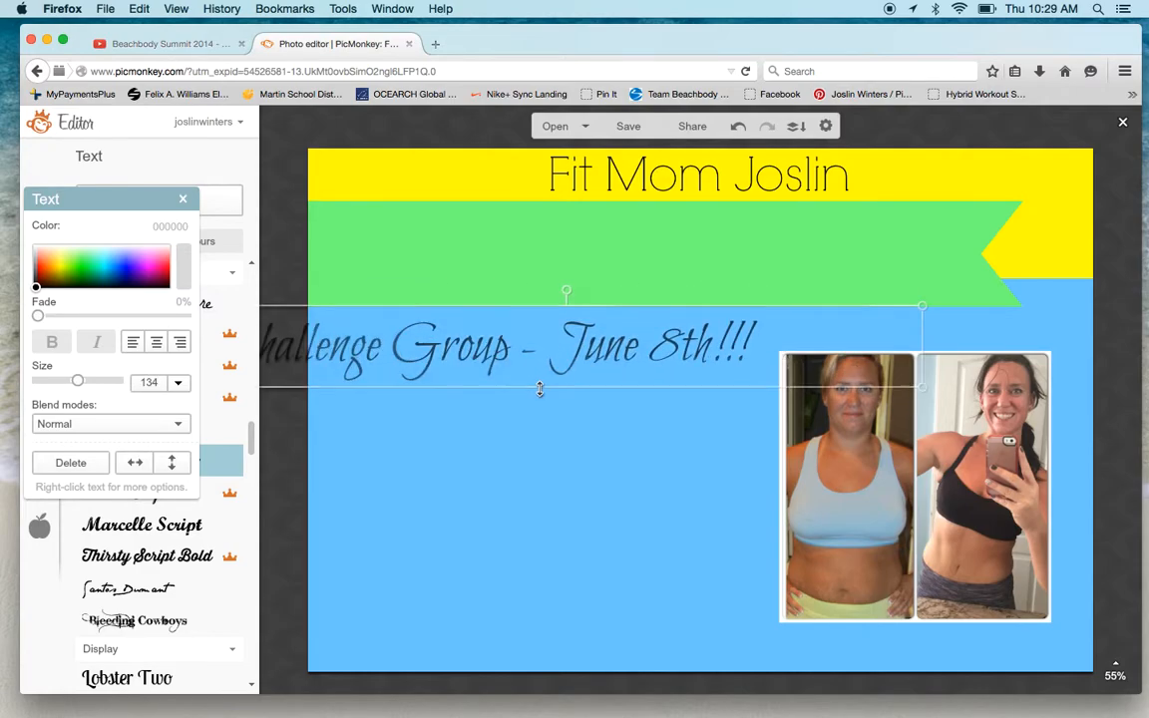
left_click_drag(590, 339, 742, 250)
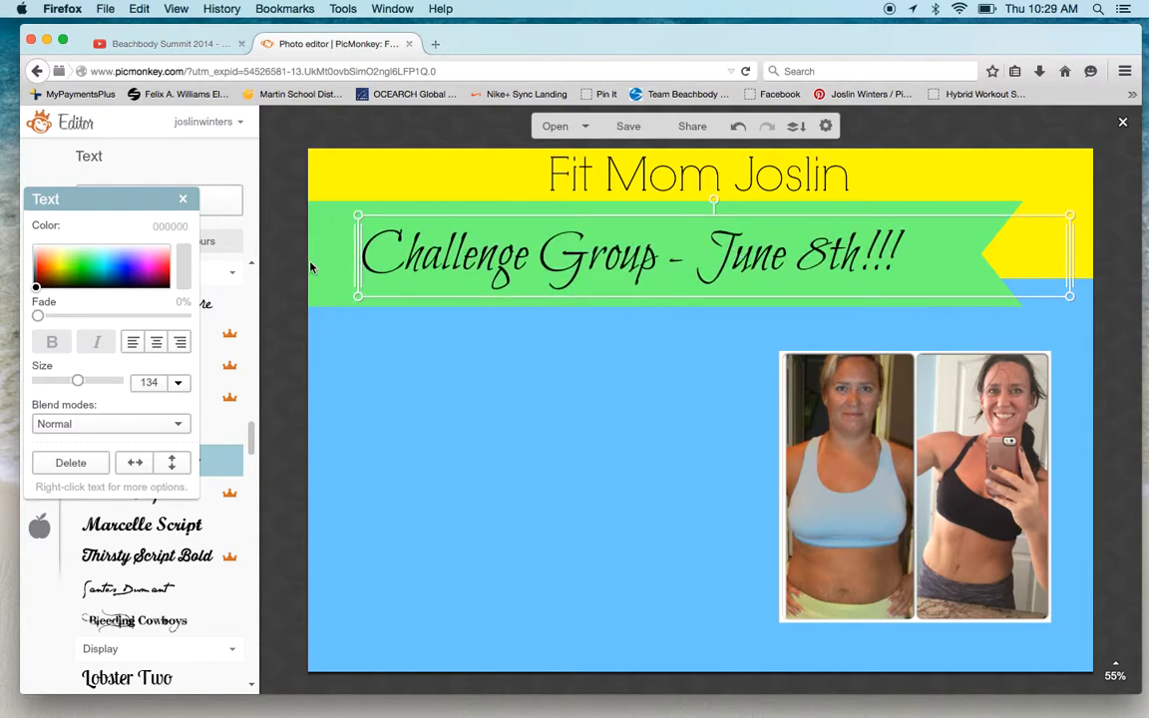
Step: Color the challenge group text white ffffff and merge the text into the canvas
left_click_drag(37, 287, 18, 215)
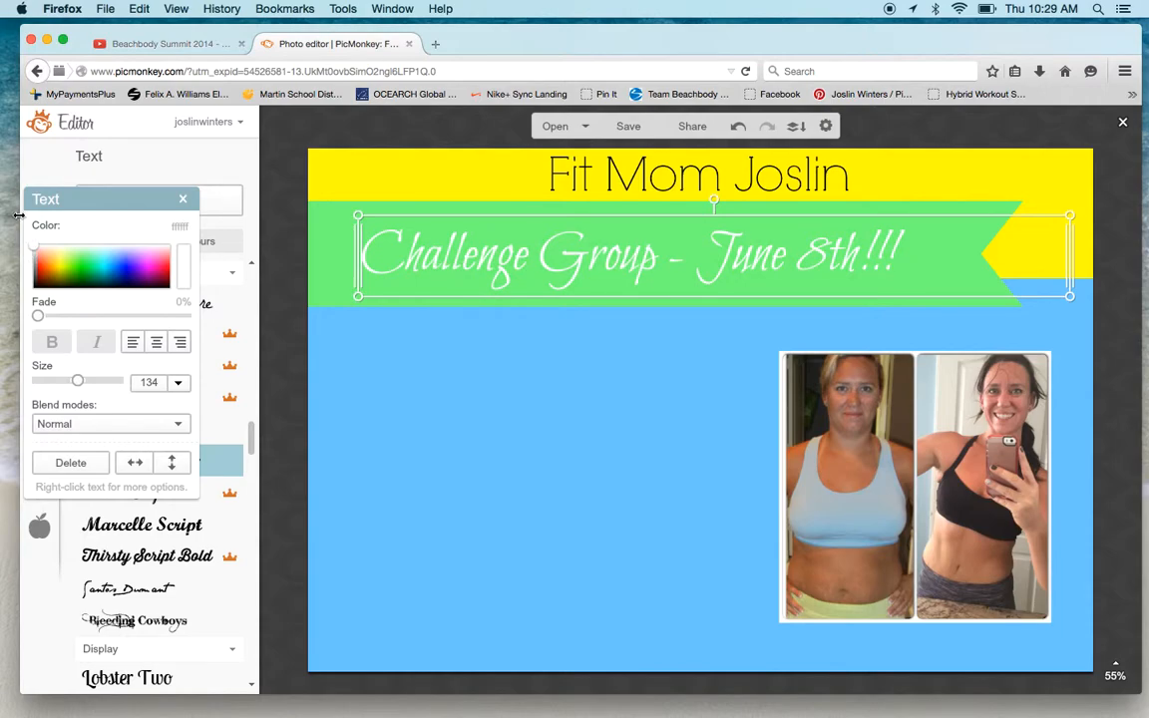
left_click(379, 480)
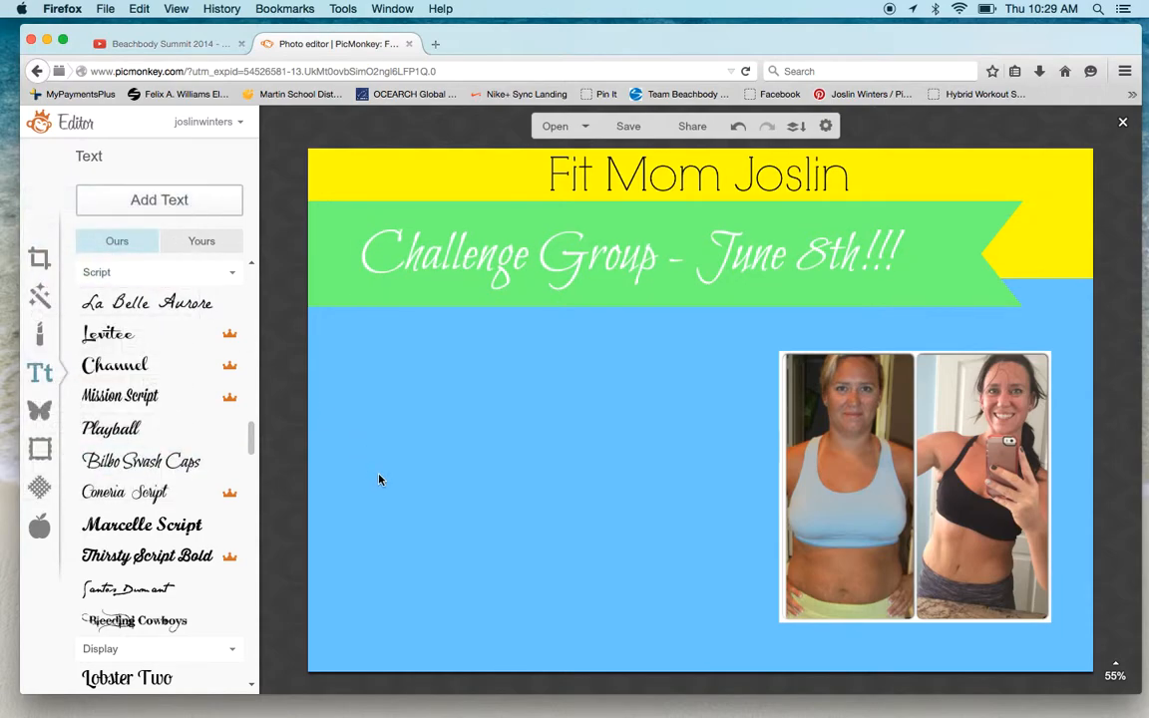
left_click(796, 133)
Step: Switch to the JUNE GROUP.jpg sample in Preview to examine its bullet list and badge
key("ctrl+Right")
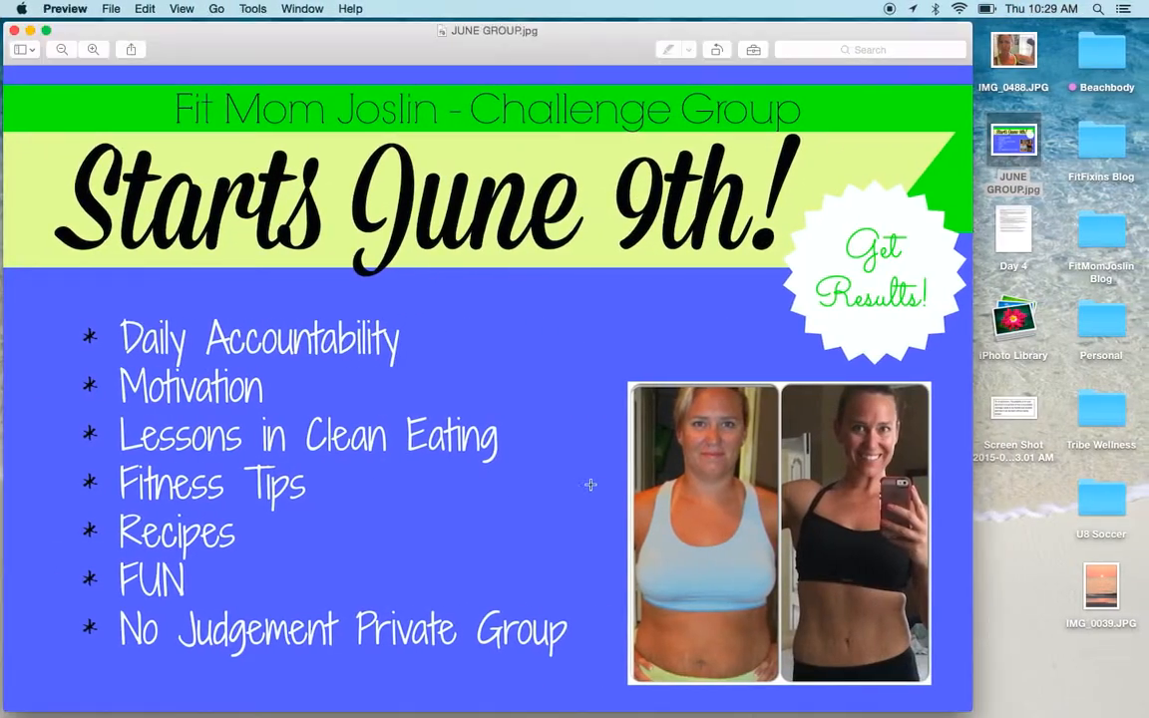
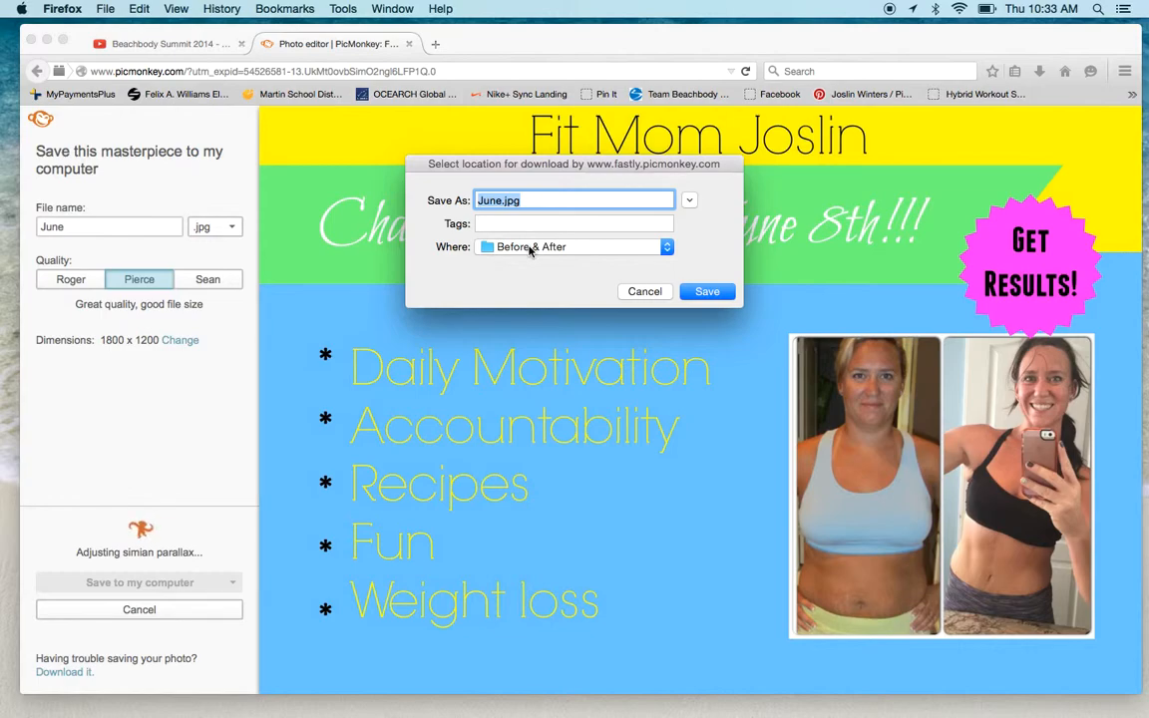
Step: Save the finished graphic as June.jpg to the Desktop
left_click(530, 248)
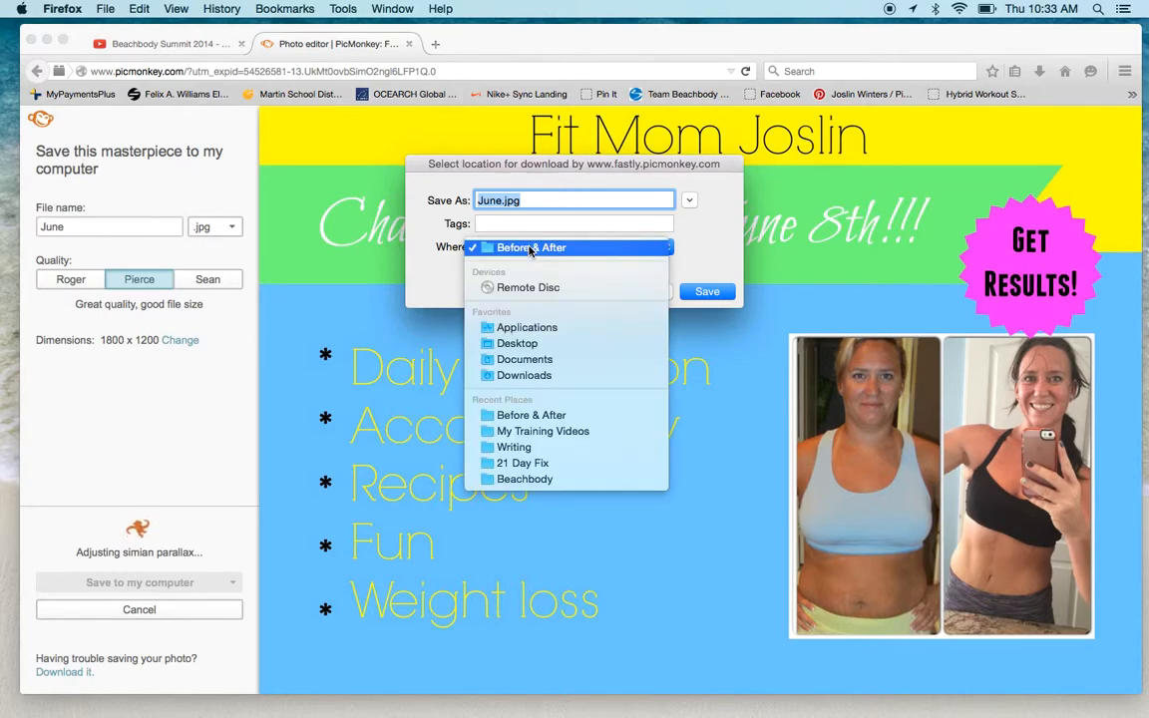
left_click(535, 343)
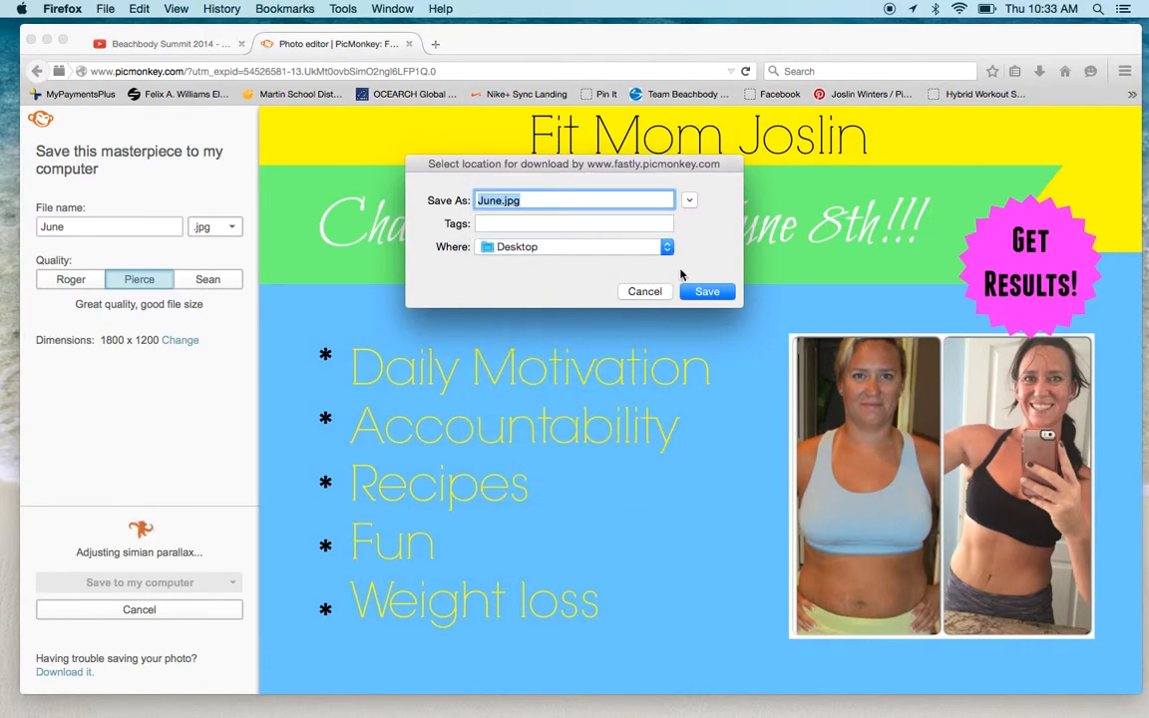
left_click(707, 292)
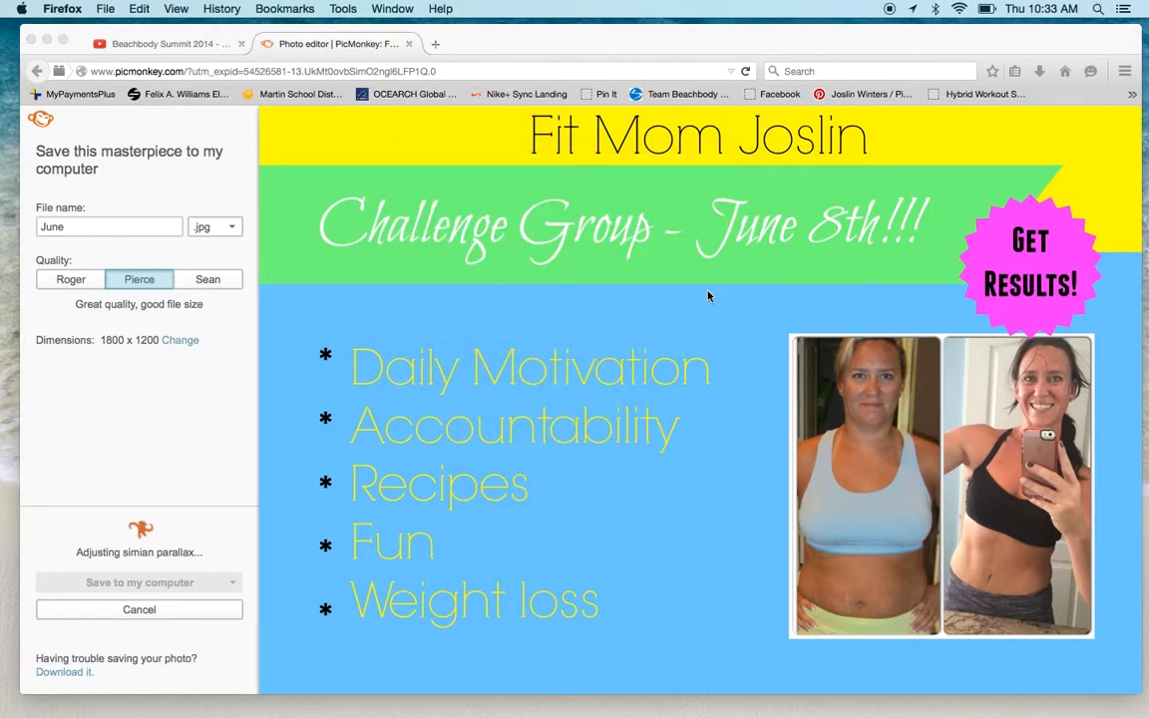
Step: Switch to the desktop and open the saved June.jpg in Preview to check the finished graphic
key("ctrl+Right")
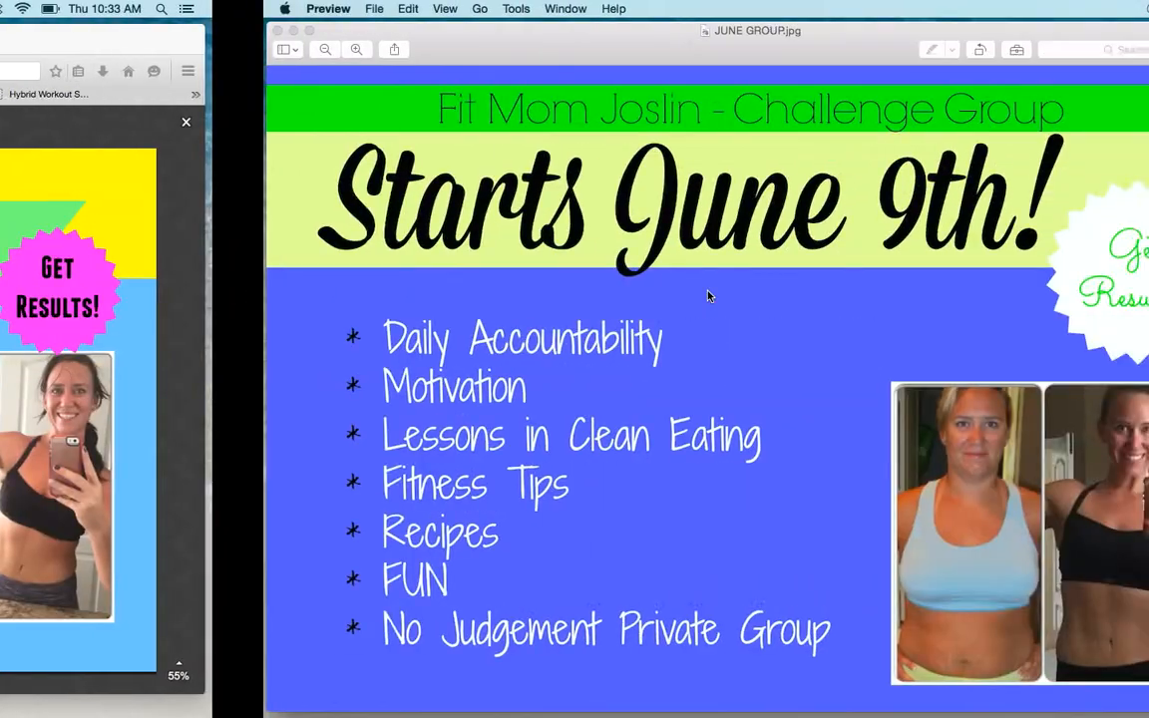
key("ctrl+Left")
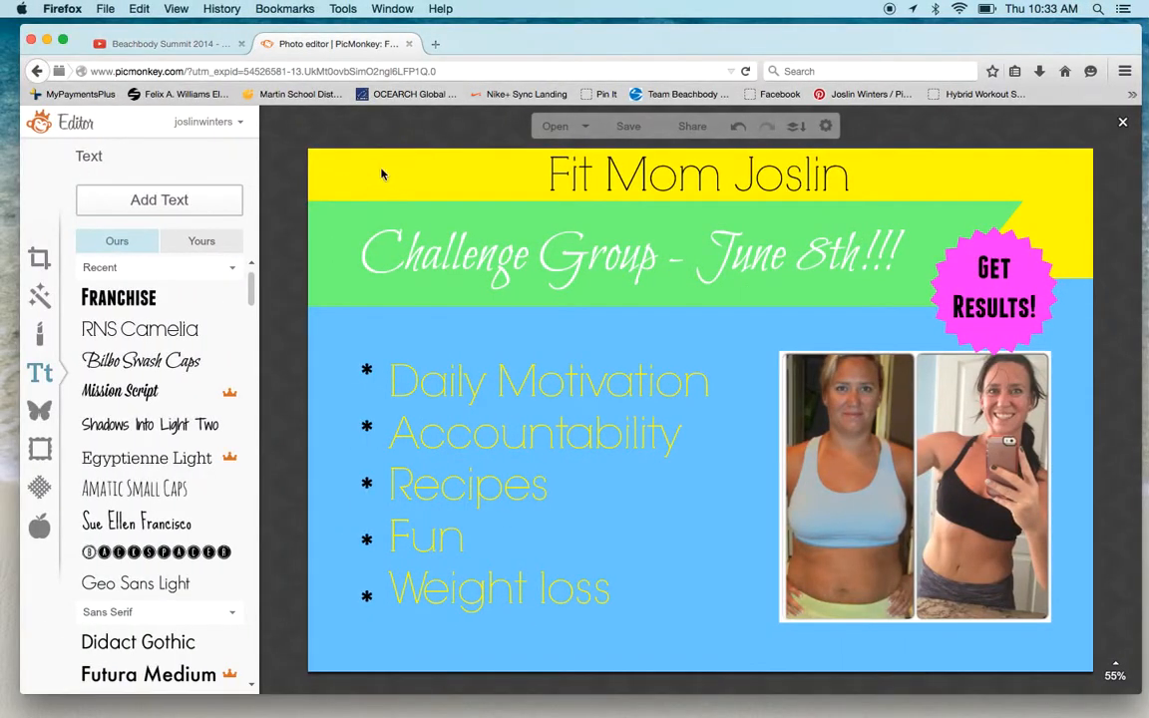
key("ctrl+Right")
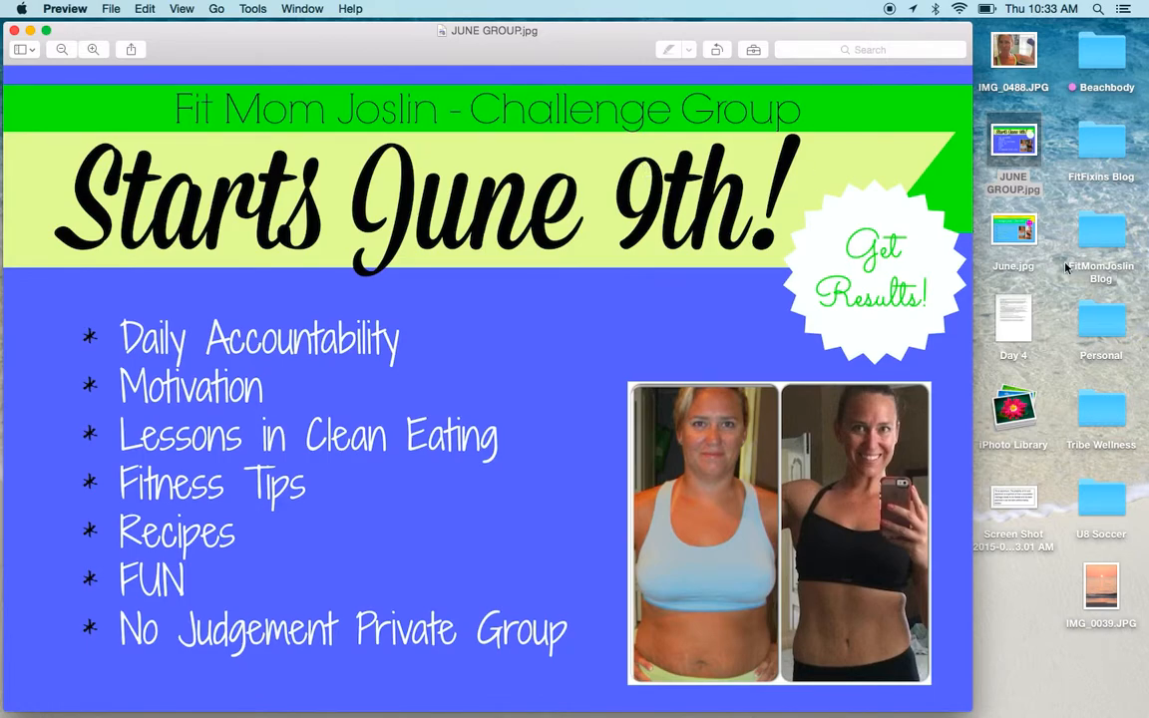
left_click(1015, 237)
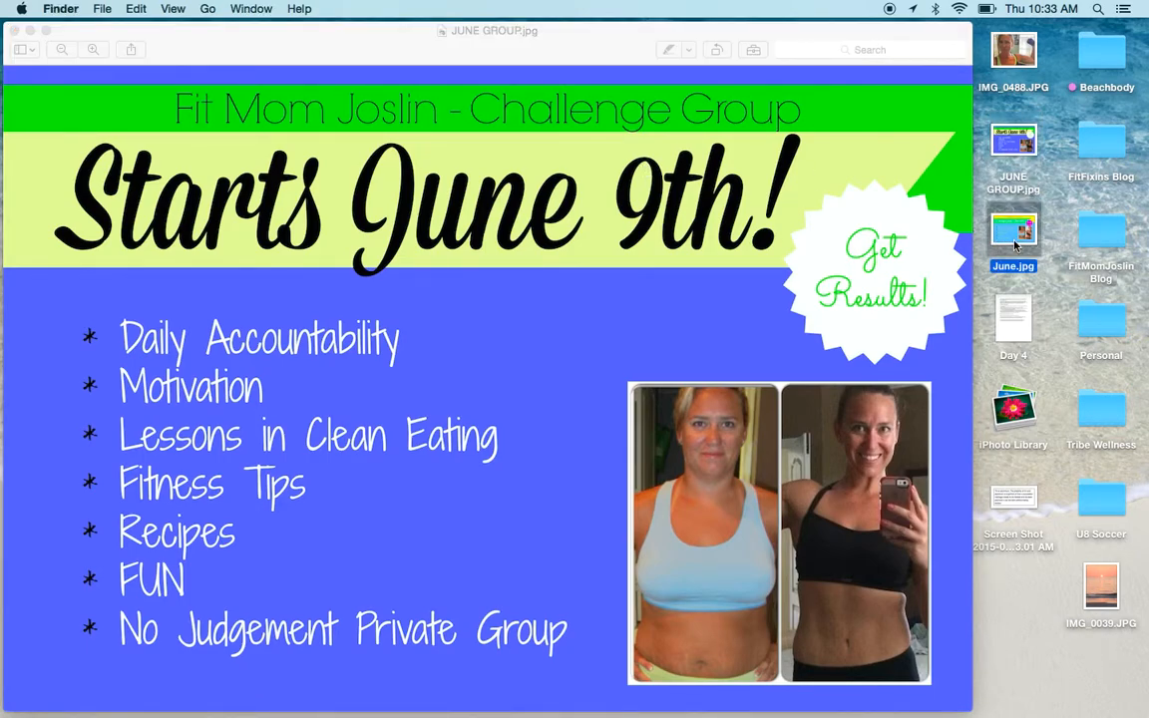
double_click(1015, 238)
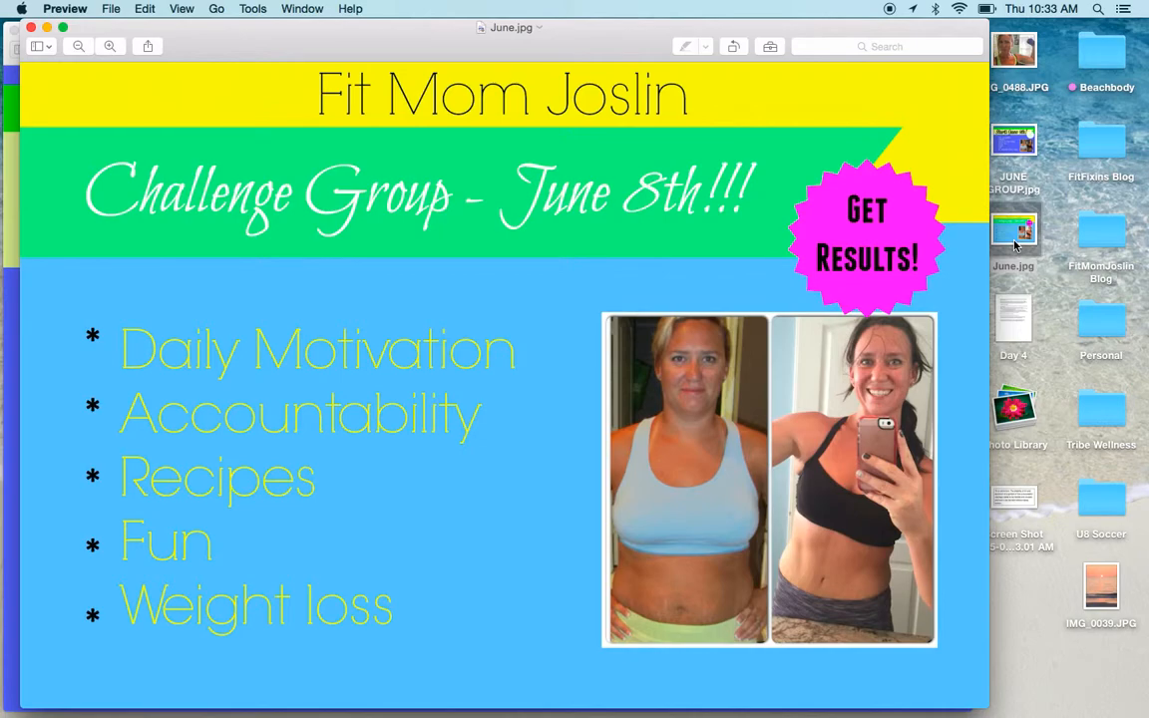
Step: Close both Preview images and the finished invitation in the editor, and bring up the canvas choices for a new design
key("super+w")
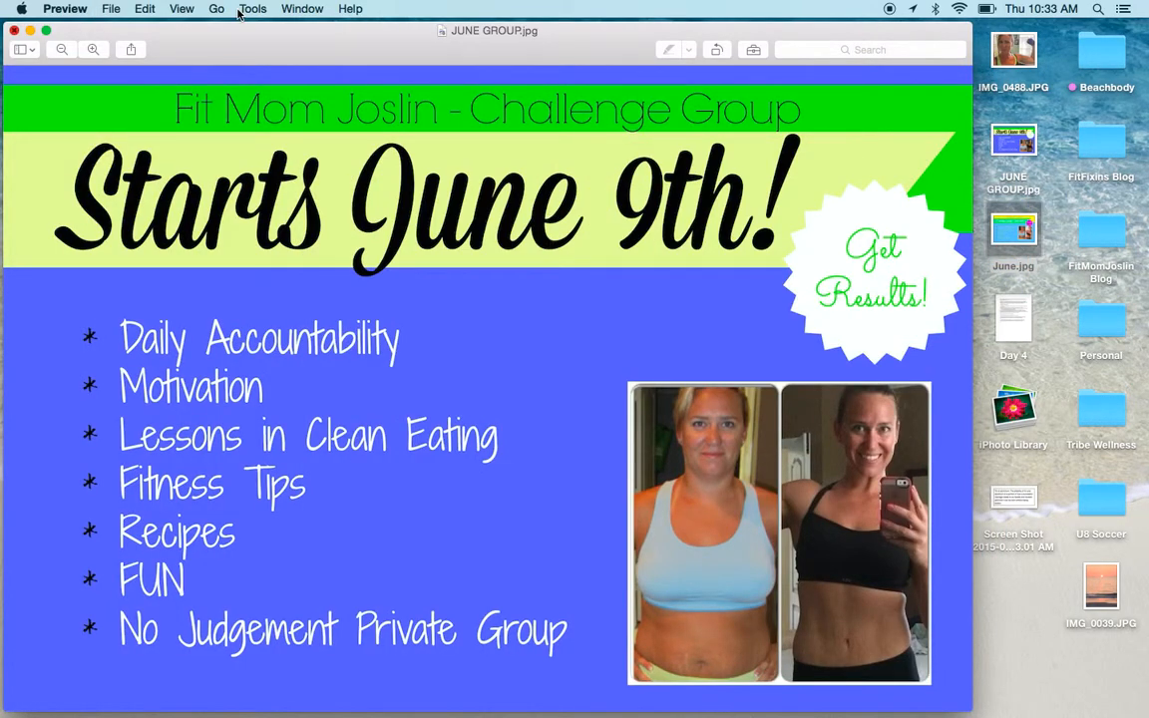
key("super+w")
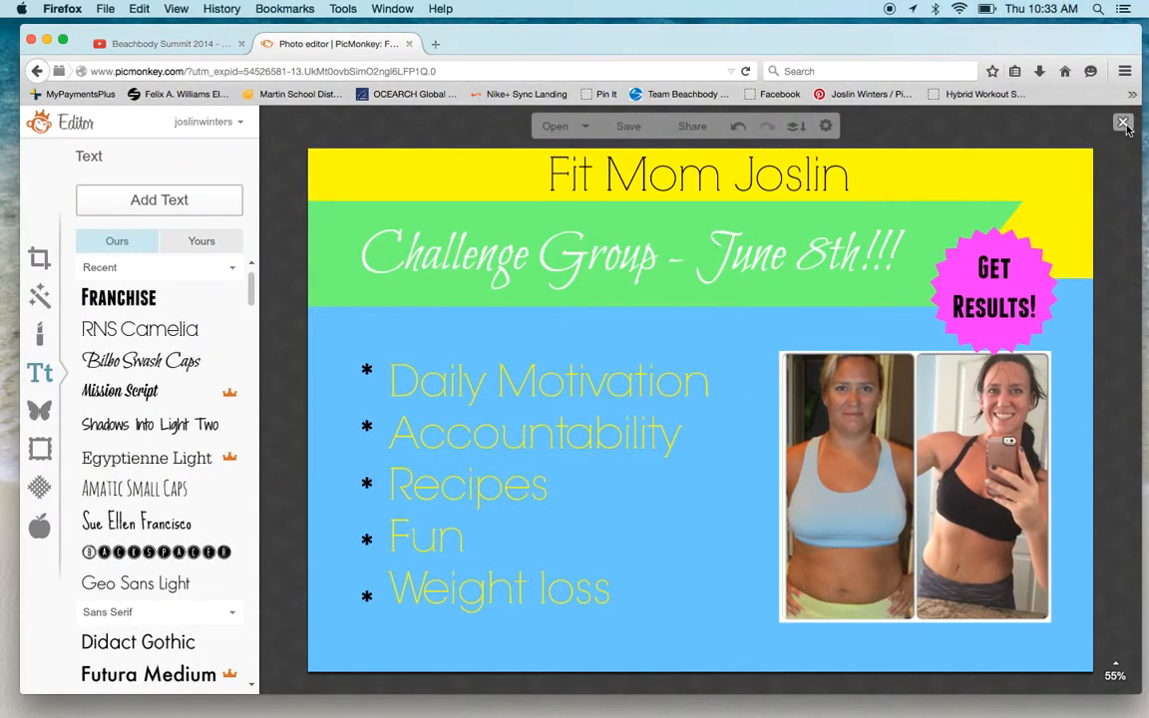
left_click(1123, 124)
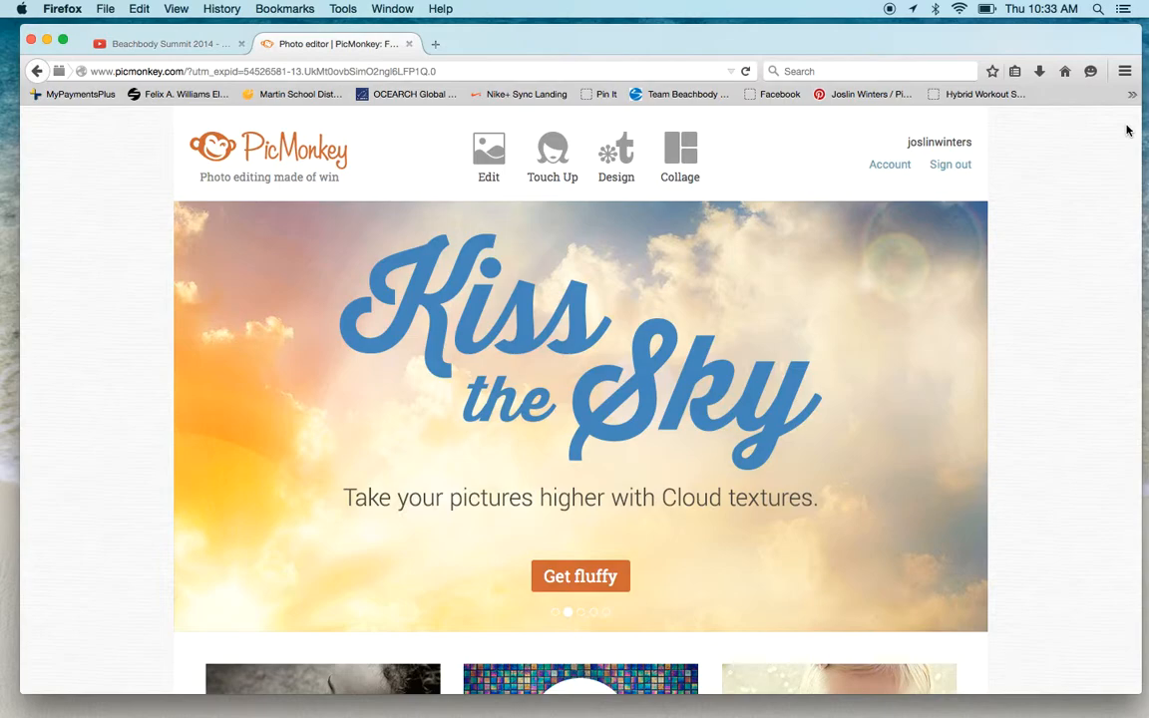
left_click(623, 136)
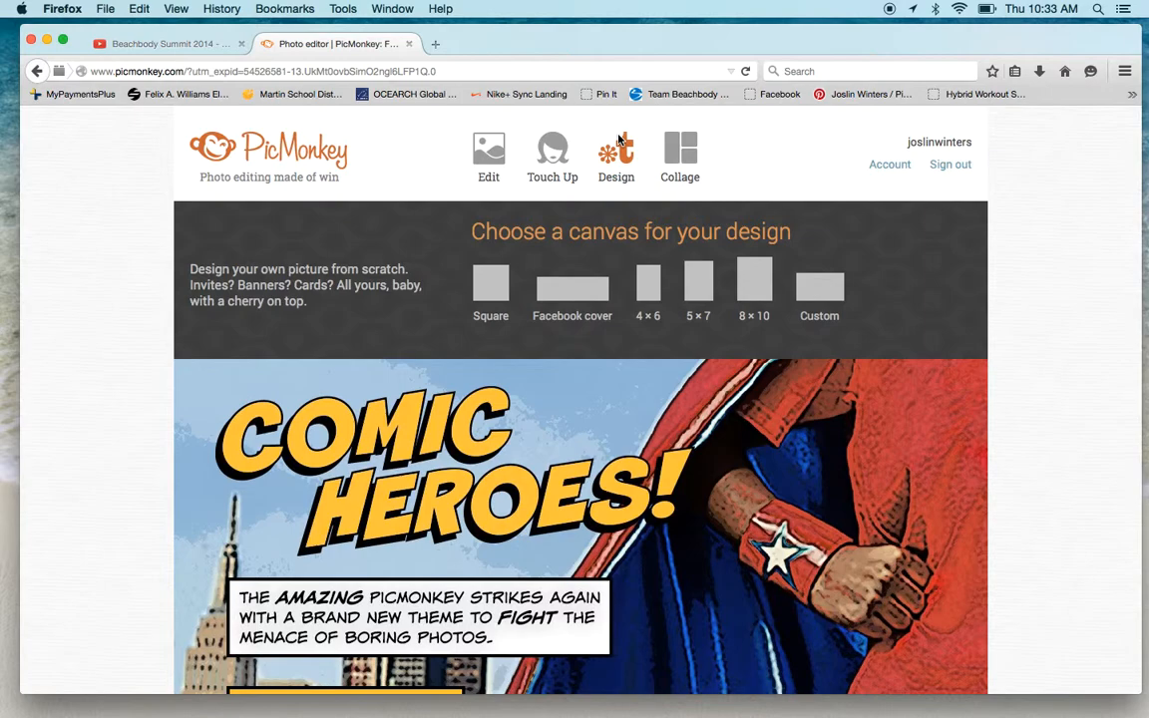
Step: Open Facebook in a new browser tab and view the coaching page with its cover banner
left_click(434, 44)
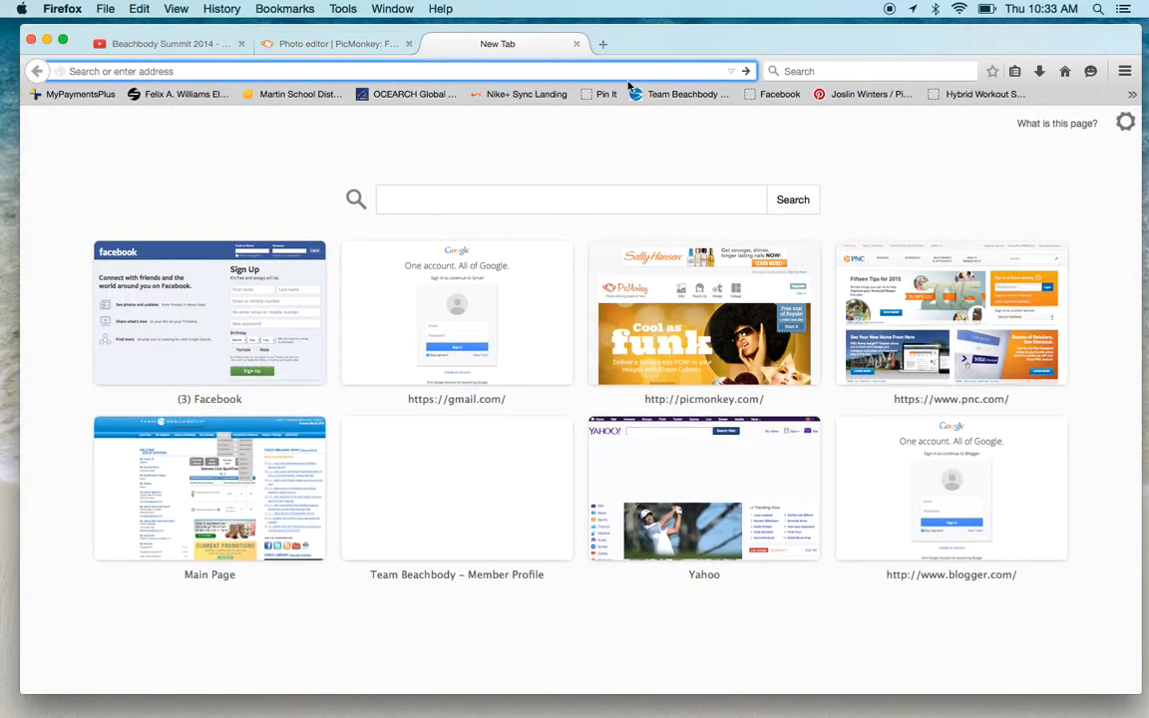
left_click(778, 95)
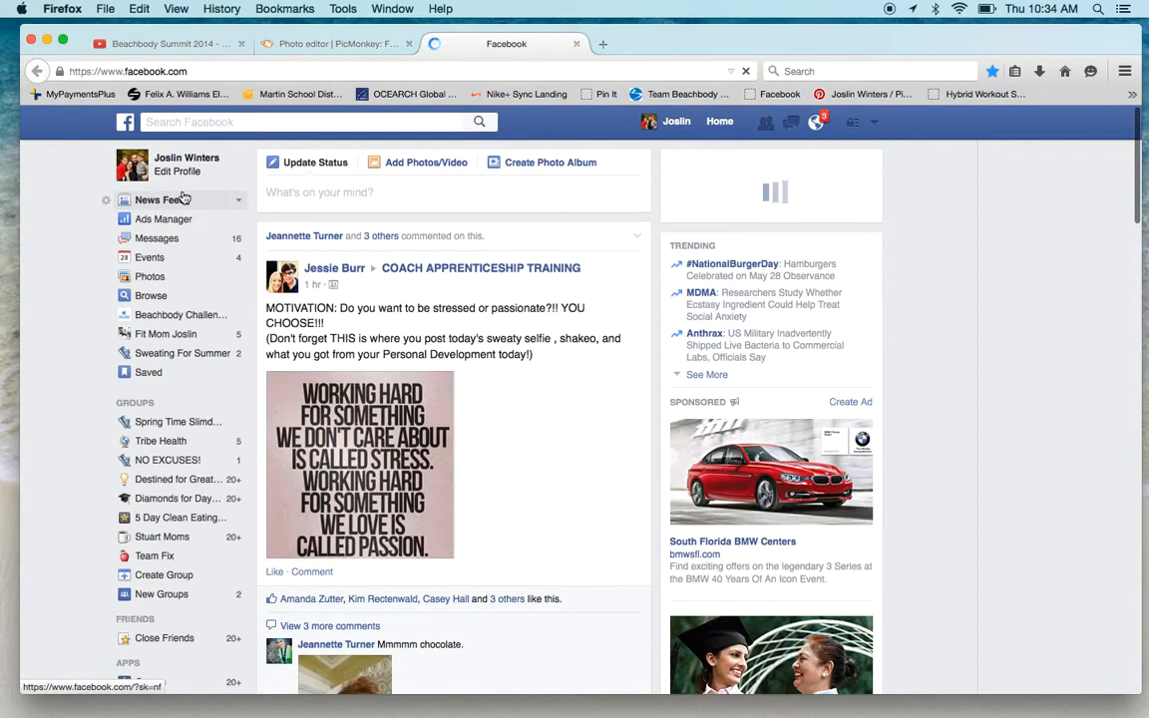
left_click(169, 335)
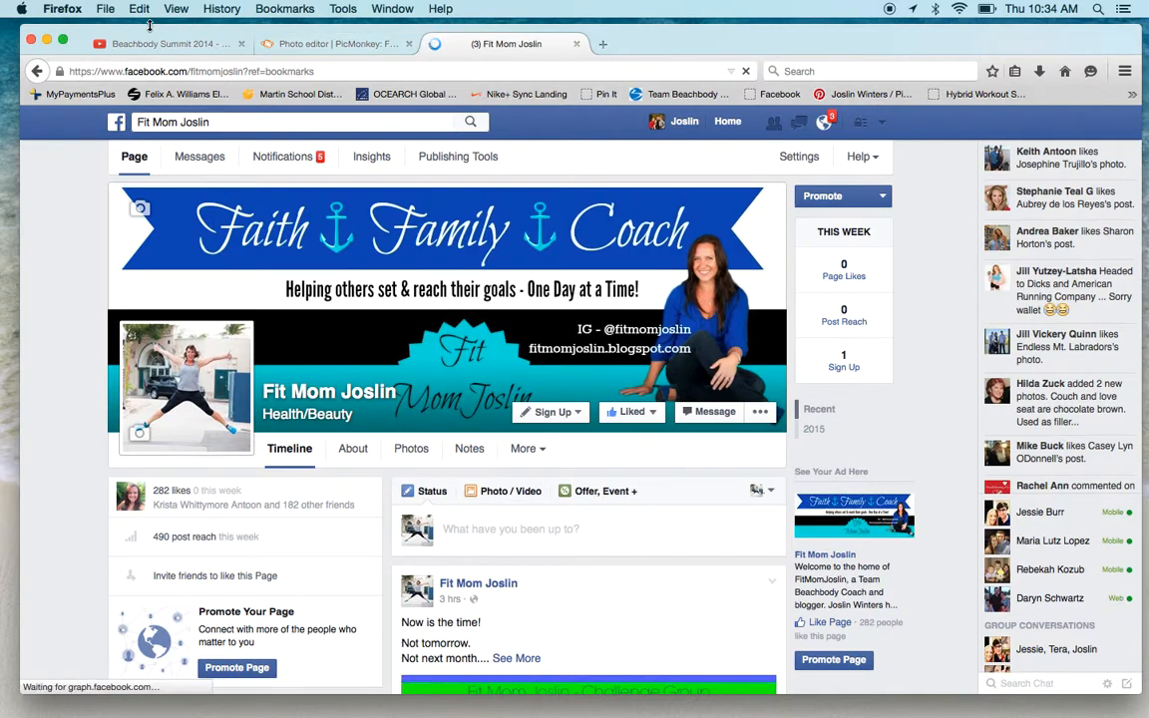
Step: Return to PicMonkey and start a new design on a square canvas
left_click(289, 43)
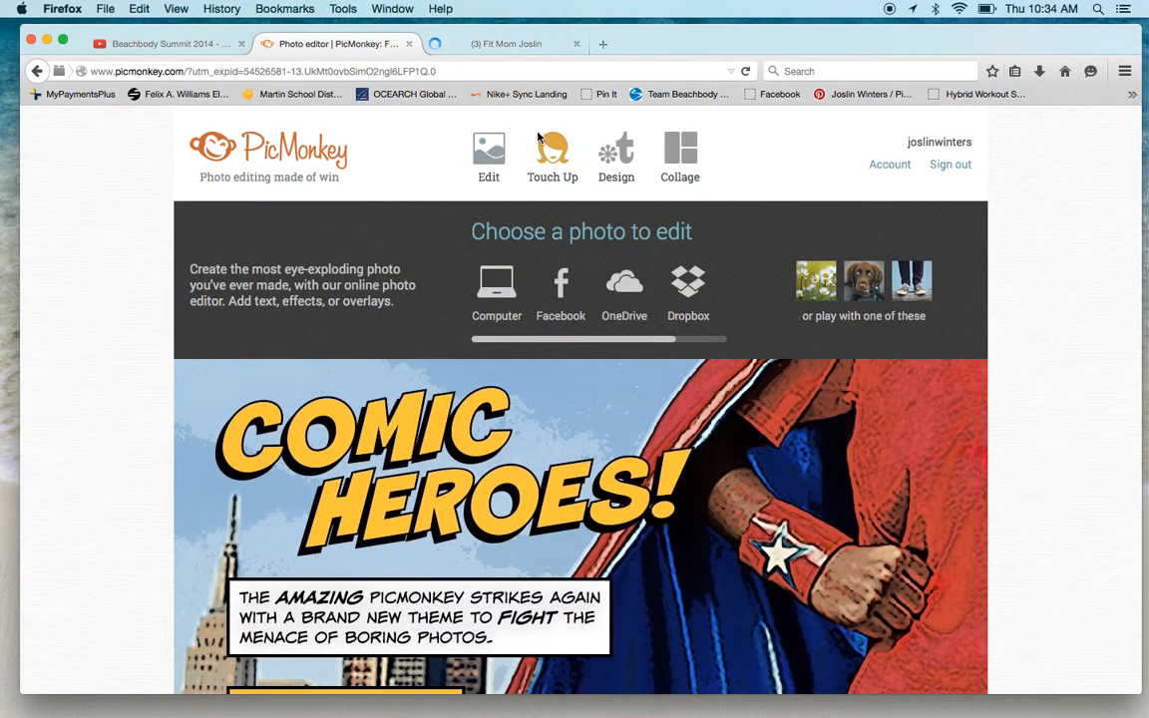
mouse_move(575, 149)
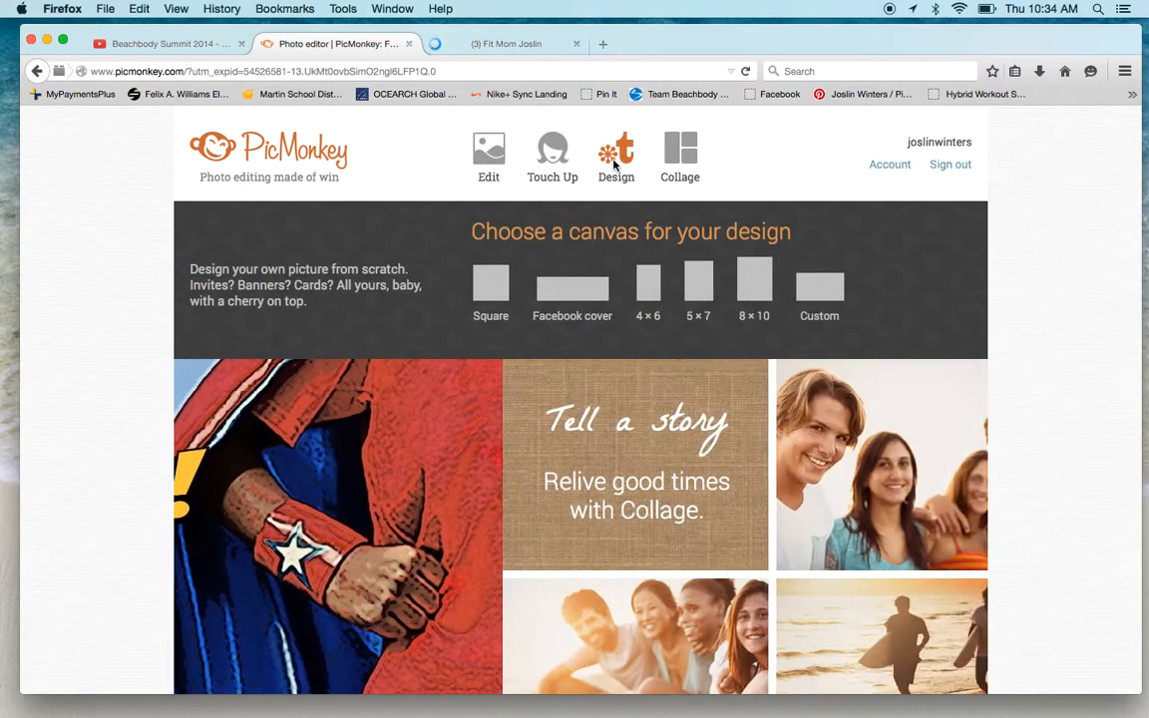
left_click(483, 295)
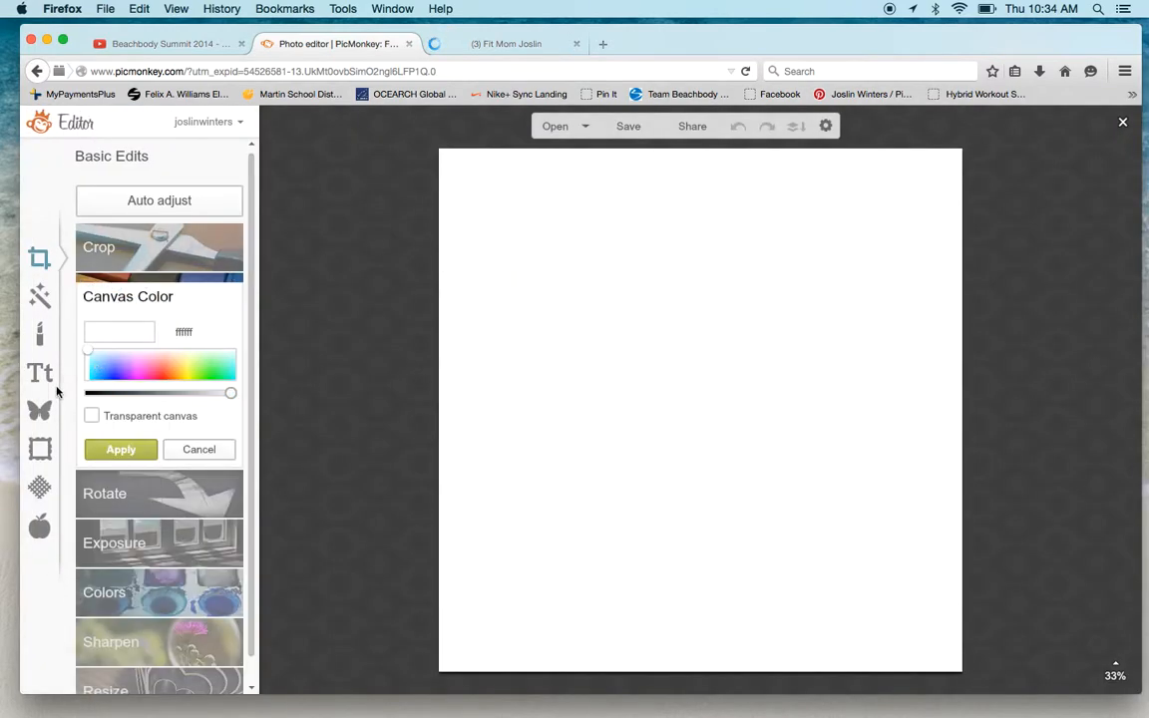
Step: Add the IMG_0488.JPG photo from the Desktop to the canvas as an overlay of your own
left_click(35, 413)
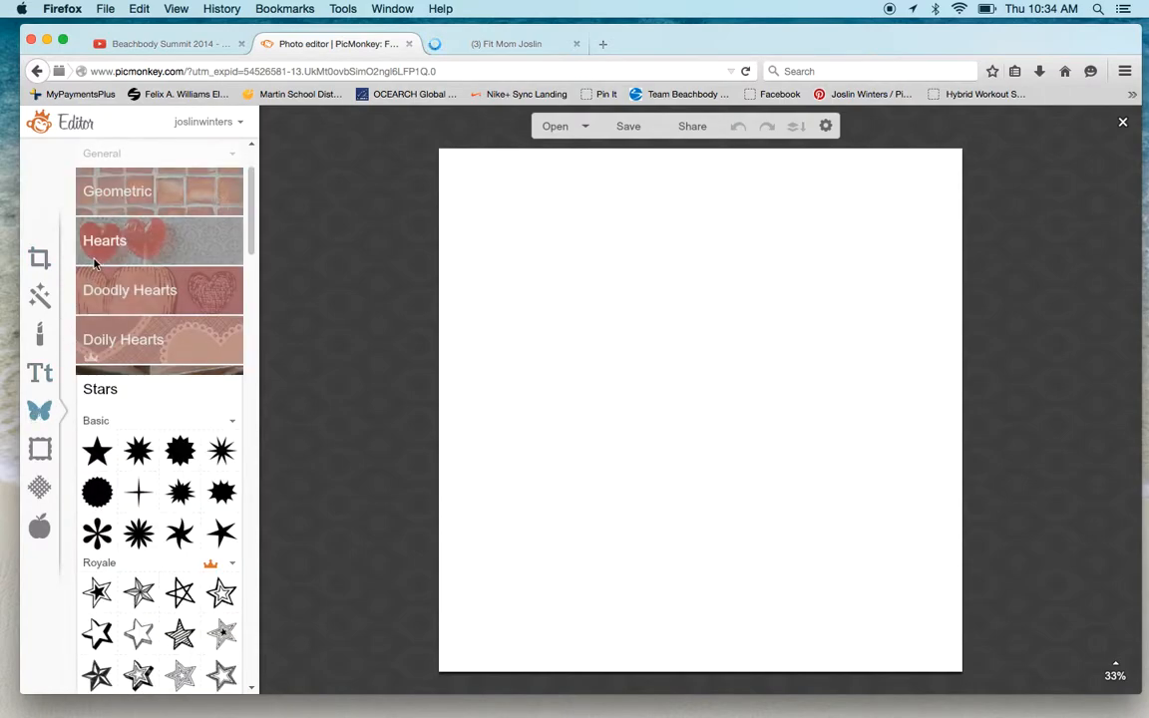
left_click_drag(251, 226, 251, 133)
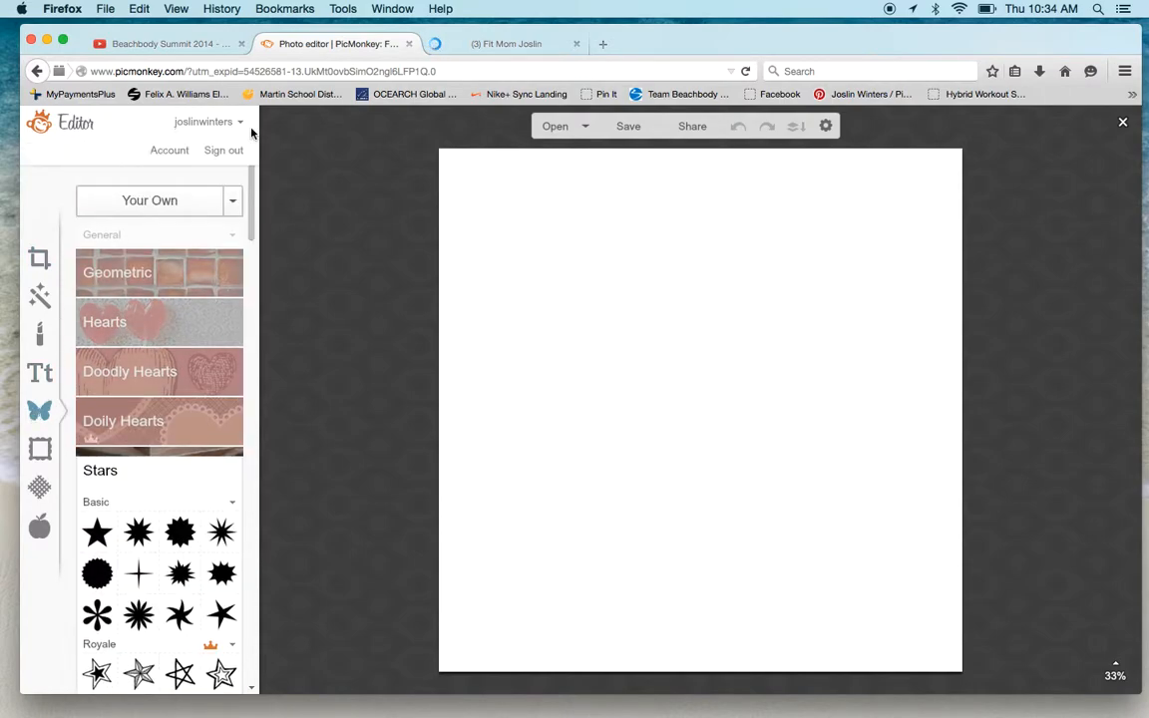
left_click(167, 209)
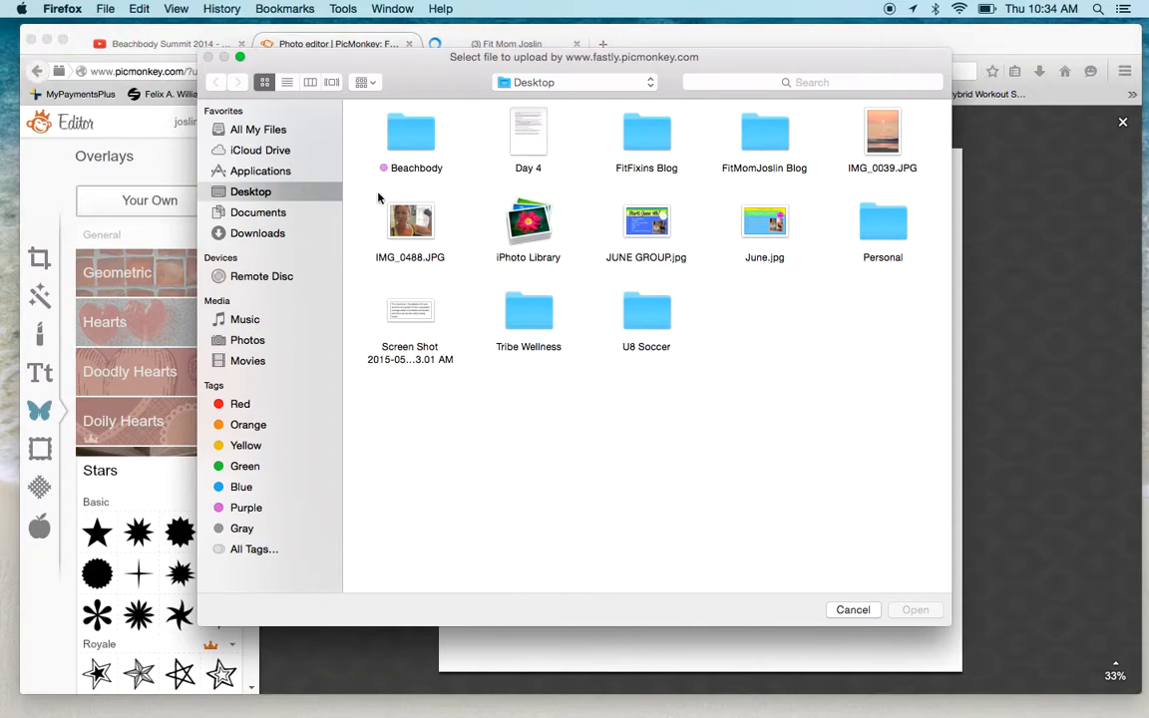
left_click(409, 227)
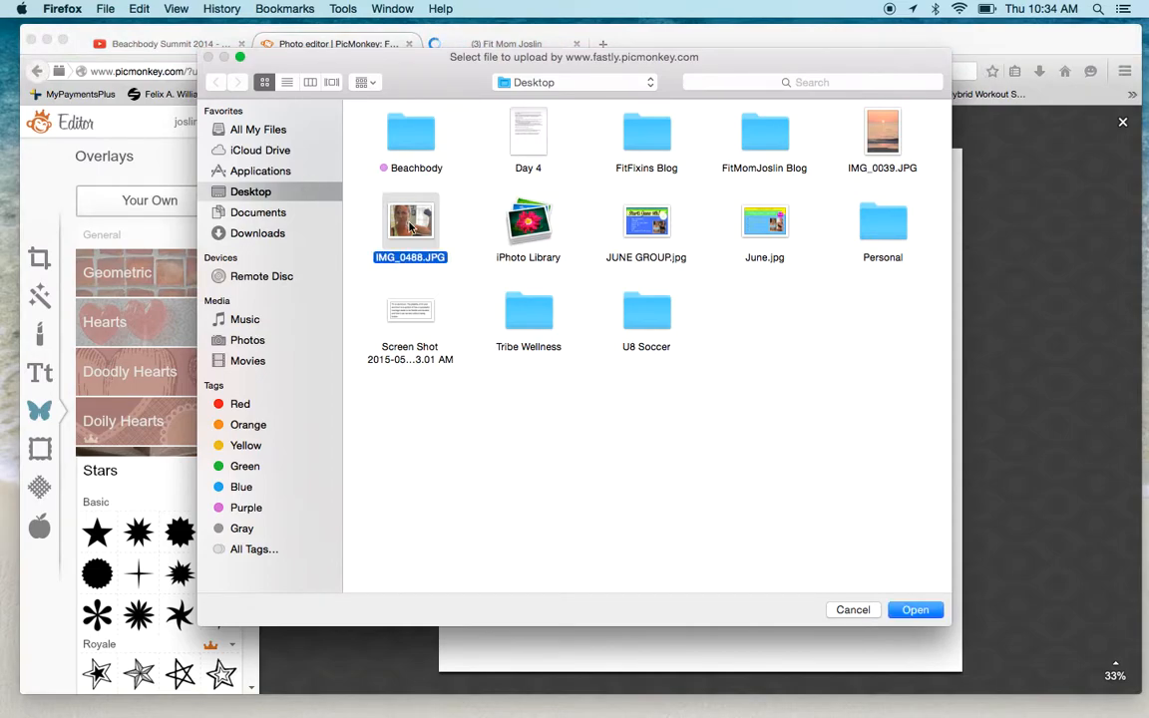
left_click(914, 609)
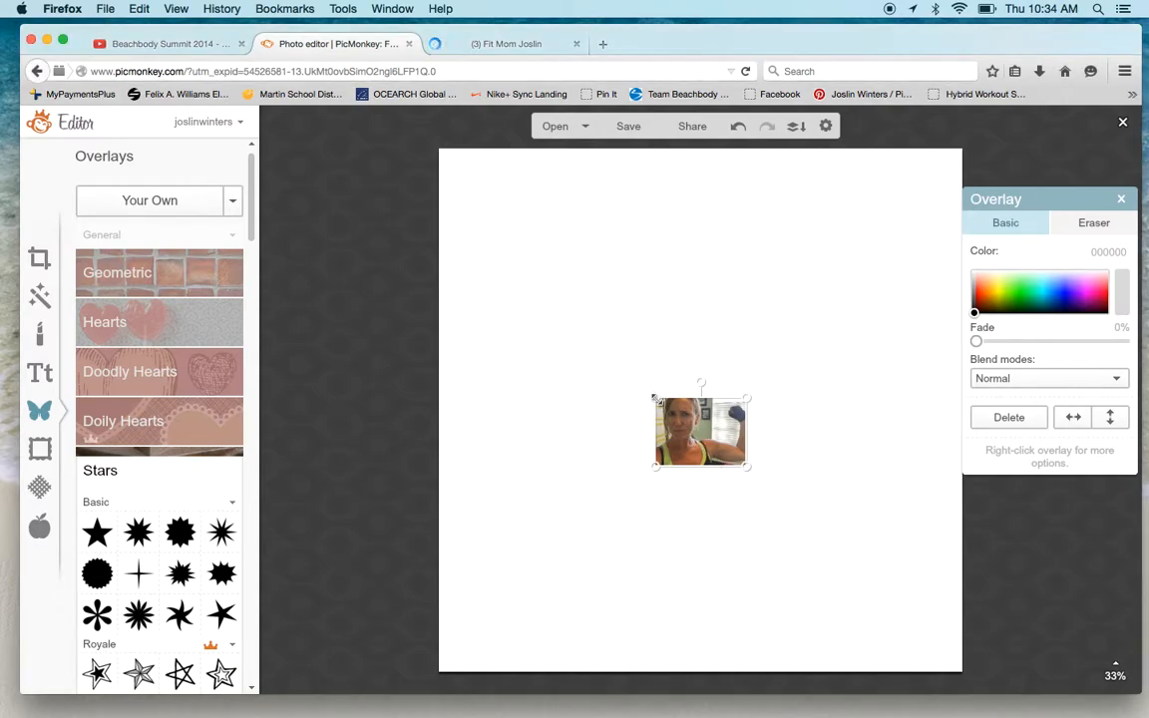
Step: Enlarge the photo overlay to most of the canvas width and place it centrally in the upper part of the canvas
left_click_drag(654, 398, 392, 202)
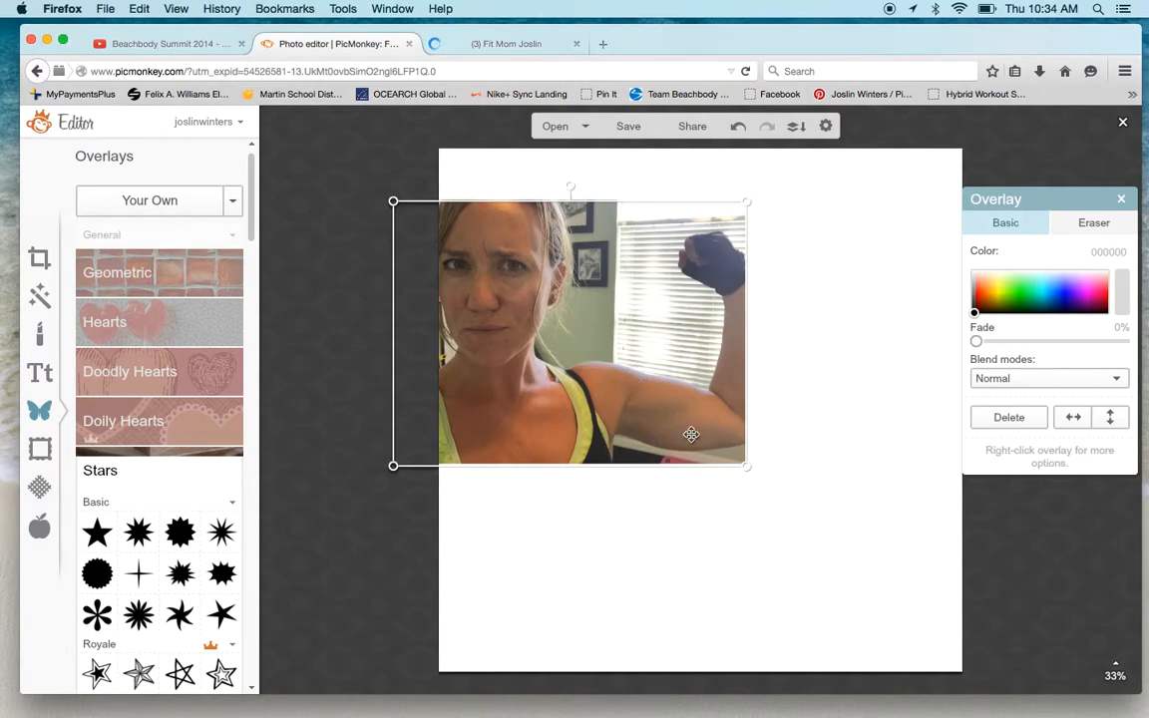
left_click_drag(748, 465, 813, 509)
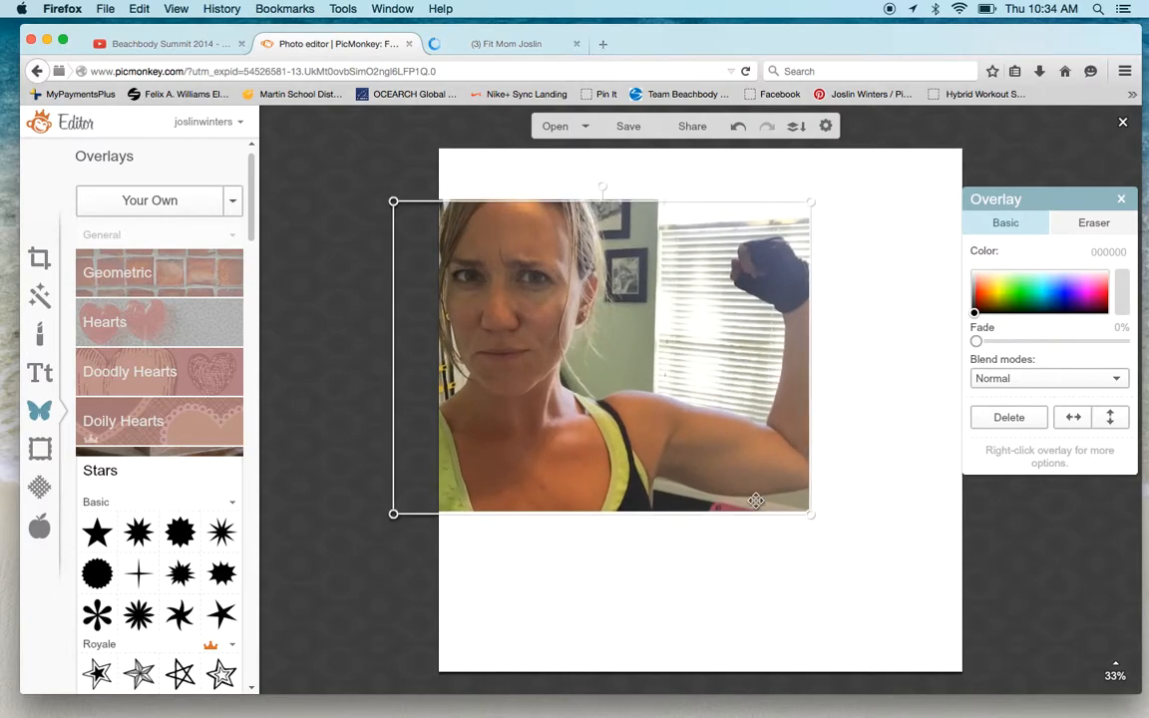
left_click_drag(641, 418, 696, 392)
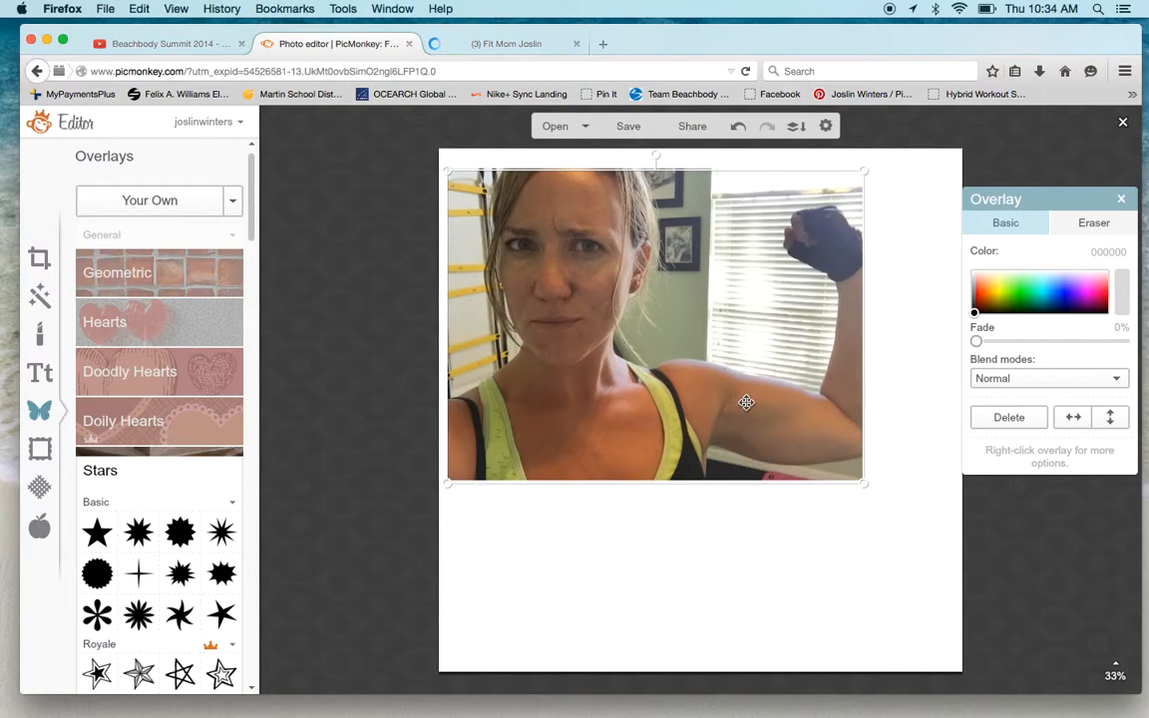
left_click_drag(743, 403, 806, 404)
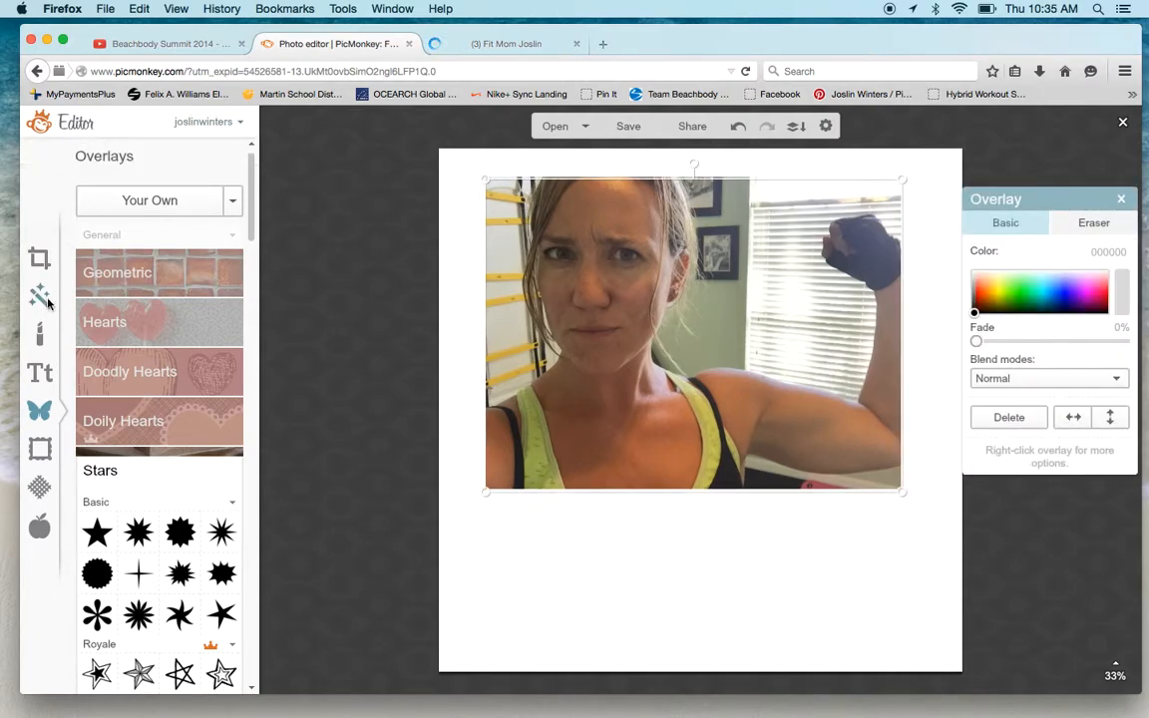
Step: Make the canvas behind the photo transparent and apply the change
left_click(39, 259)
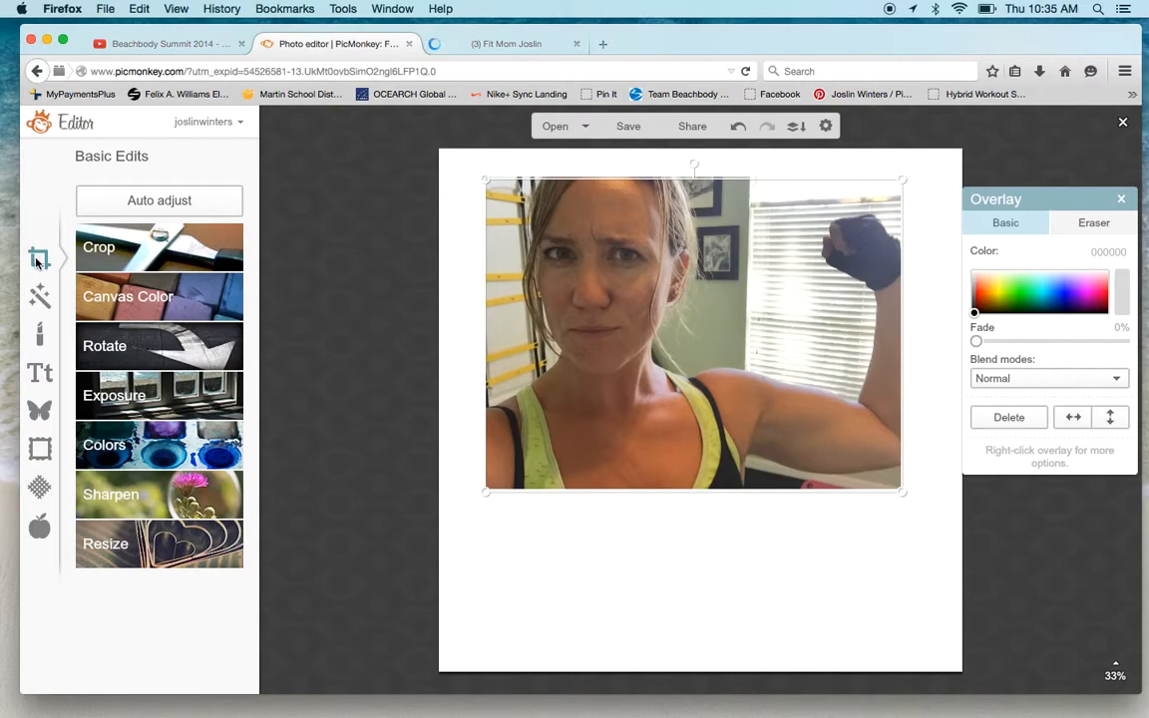
left_click(99, 291)
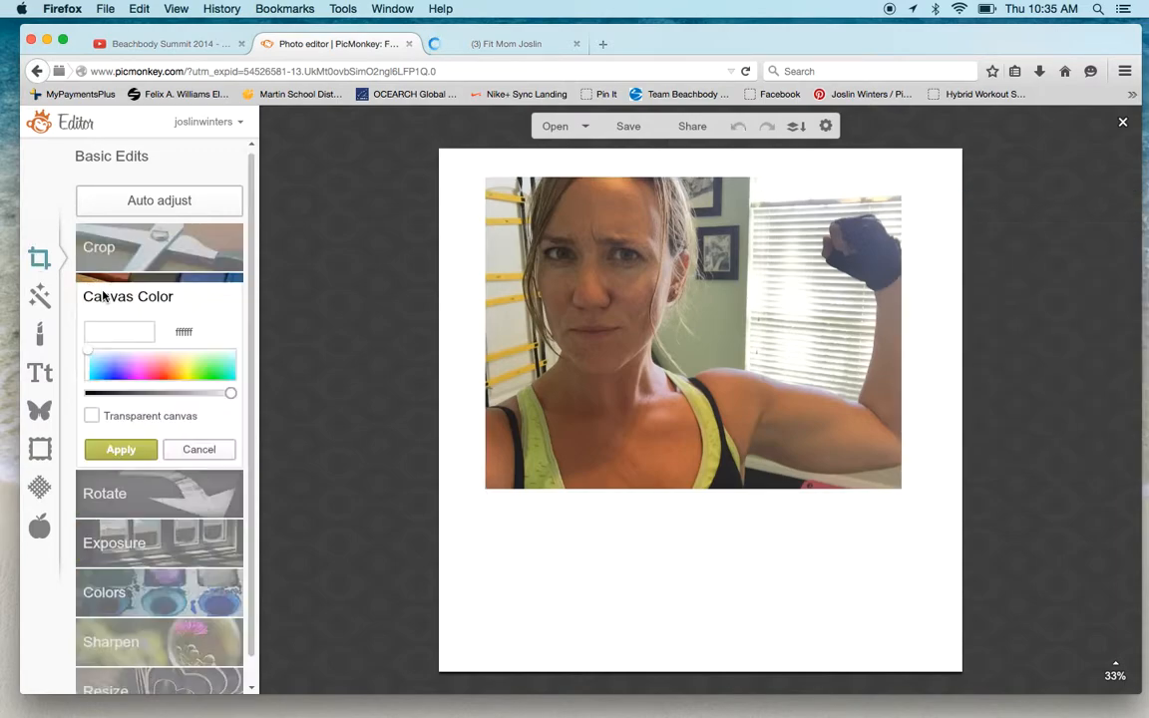
left_click(91, 417)
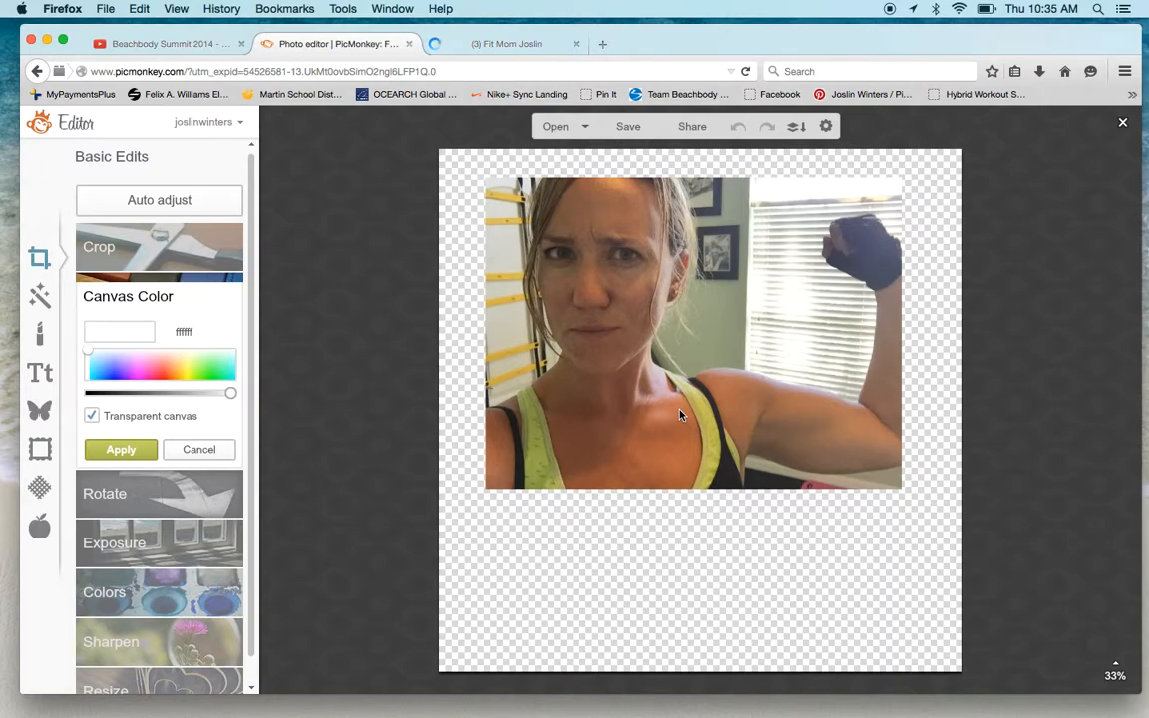
left_click(121, 449)
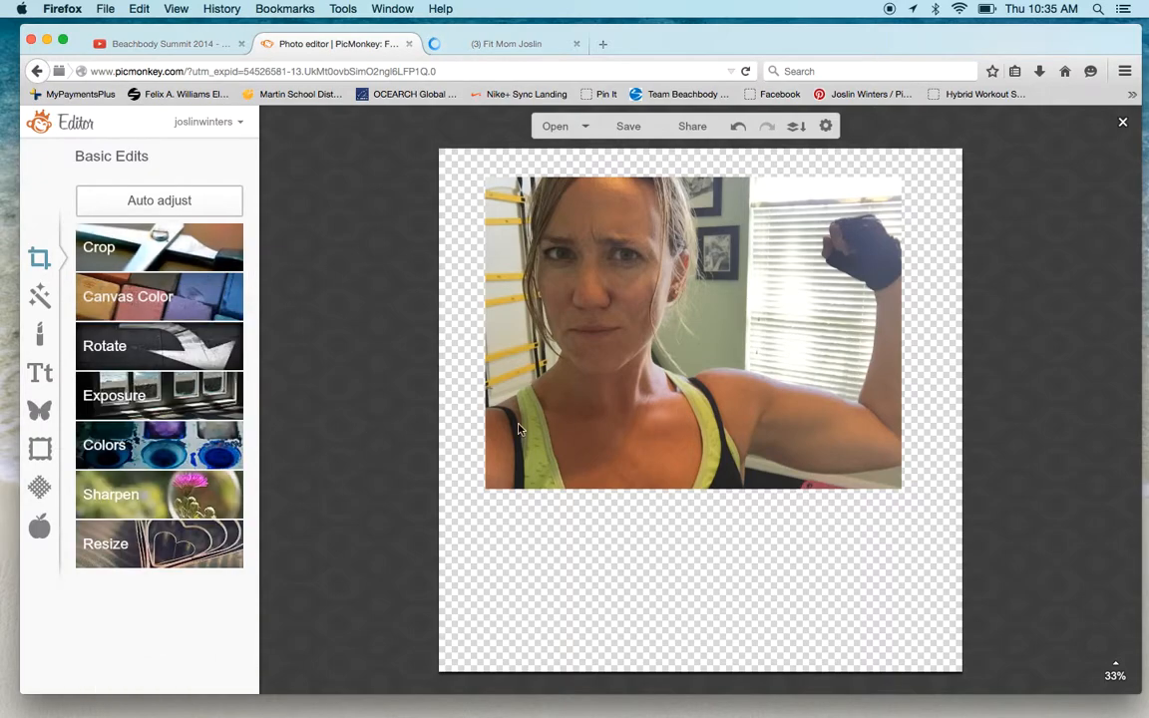
Step: Switch the photo overlay to its Eraser and set the eraser size to 80
left_click(518, 429)
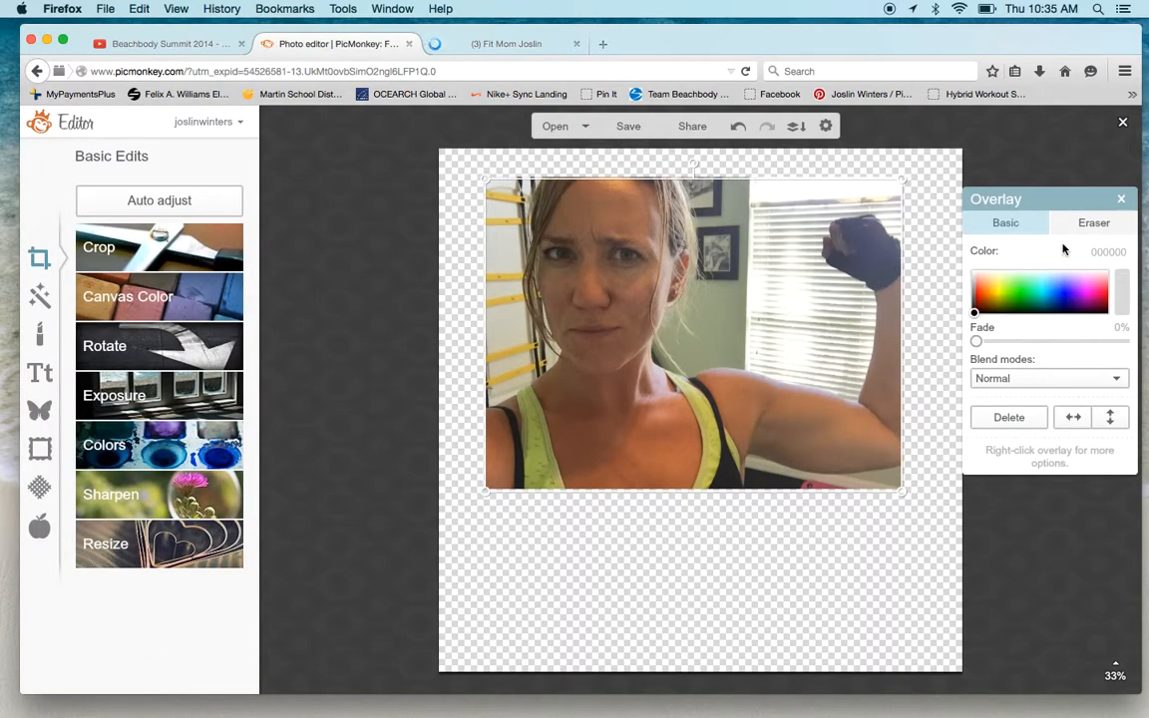
left_click(1085, 230)
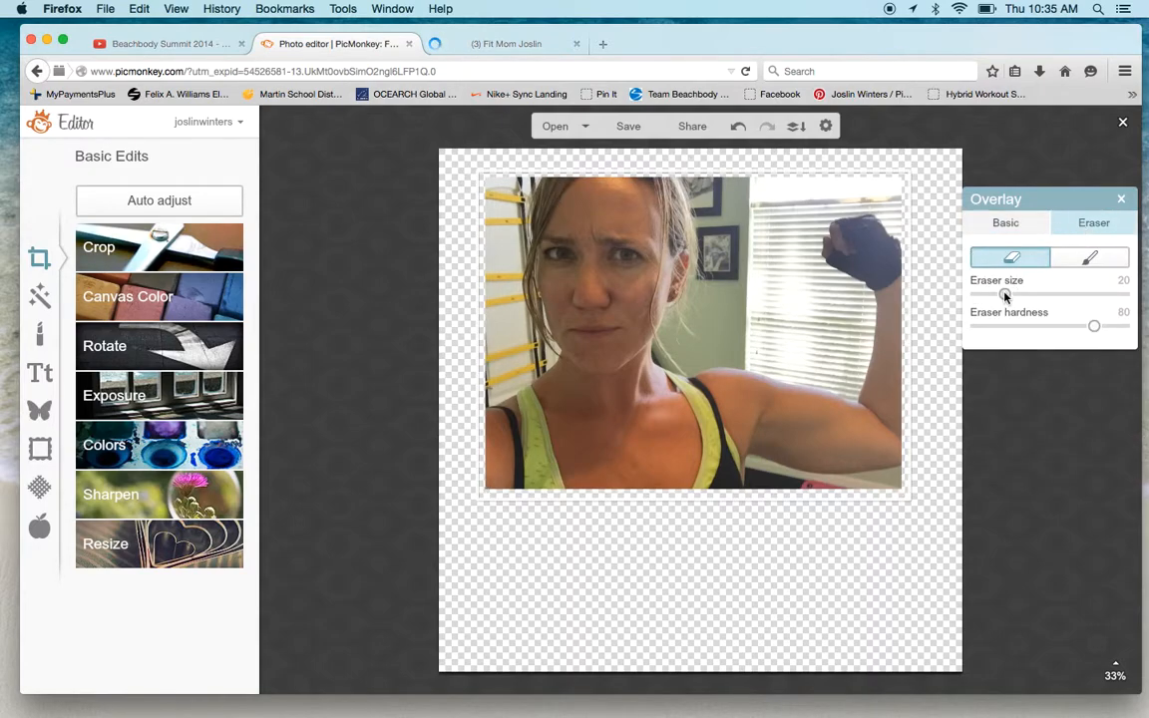
mouse_move(1034, 297)
left_mouse_down()
mouse_move(1113, 301)
mouse_move(1038, 297)
mouse_move(1052, 301)
left_mouse_up()
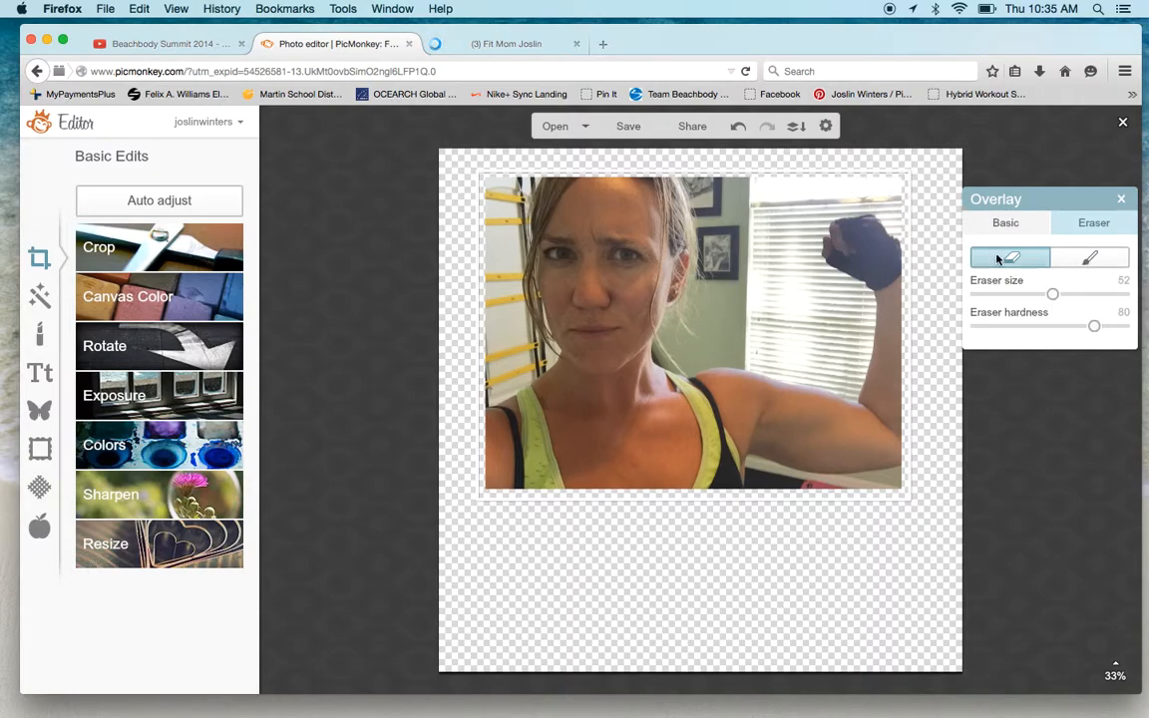
left_click_drag(1052, 296, 1094, 295)
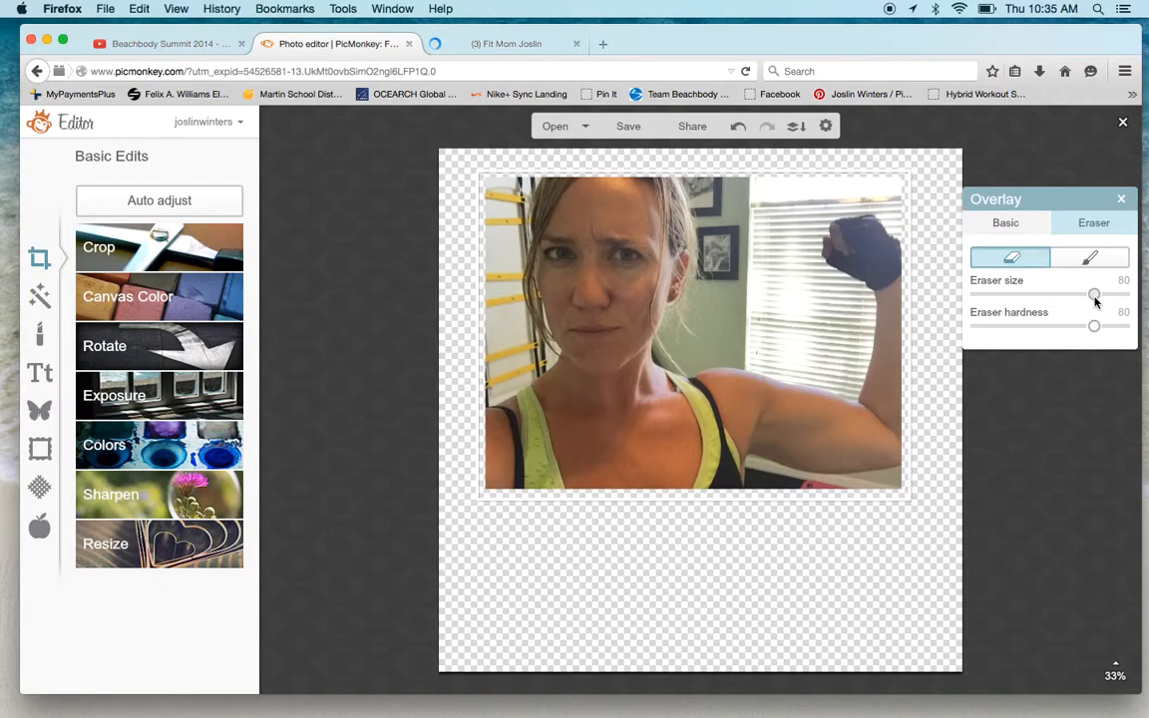
Step: Erase the window background between the head and the raised arm and above the fist, undoing the stroke that cuts into the shoulder
mouse_move(740, 272)
left_mouse_down()
mouse_move(789, 295)
mouse_move(793, 330)
mouse_move(805, 334)
mouse_move(803, 313)
mouse_move(758, 279)
mouse_move(743, 249)
mouse_move(741, 229)
mouse_move(770, 183)
mouse_move(789, 214)
mouse_move(786, 190)
mouse_move(783, 261)
mouse_move(848, 309)
mouse_move(812, 169)
mouse_move(738, 290)
mouse_move(728, 337)
mouse_move(730, 321)
mouse_move(730, 340)
mouse_move(799, 406)
mouse_move(762, 212)
left_mouse_up()
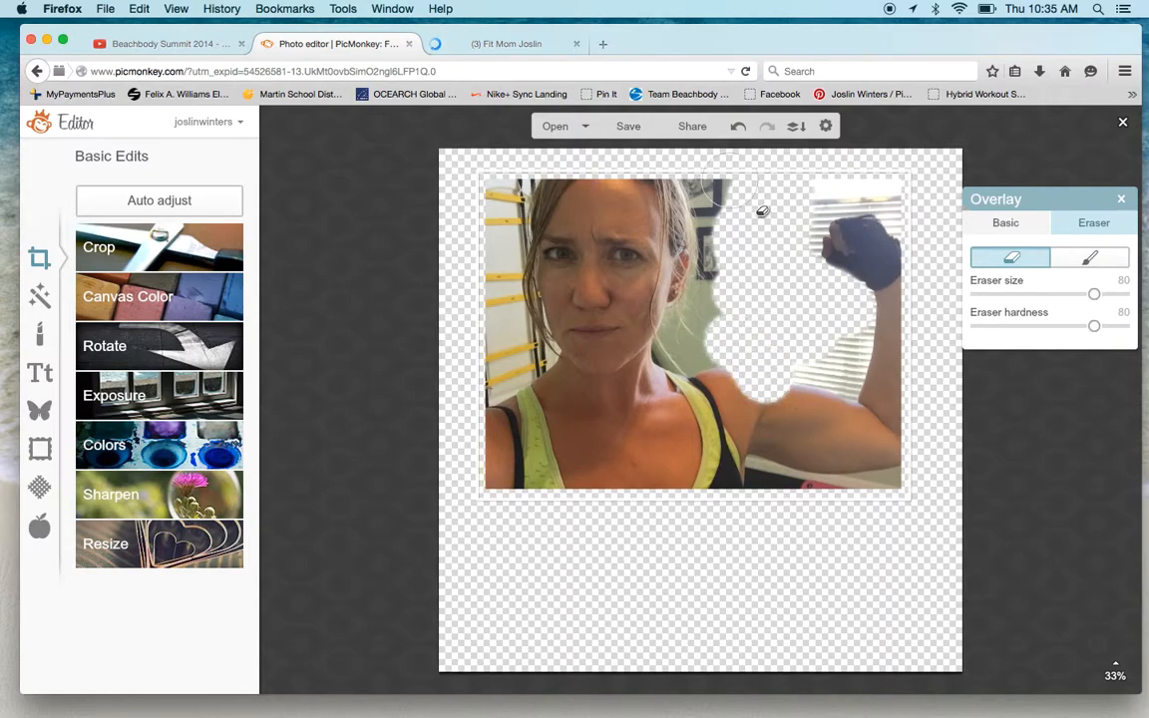
left_click(737, 127)
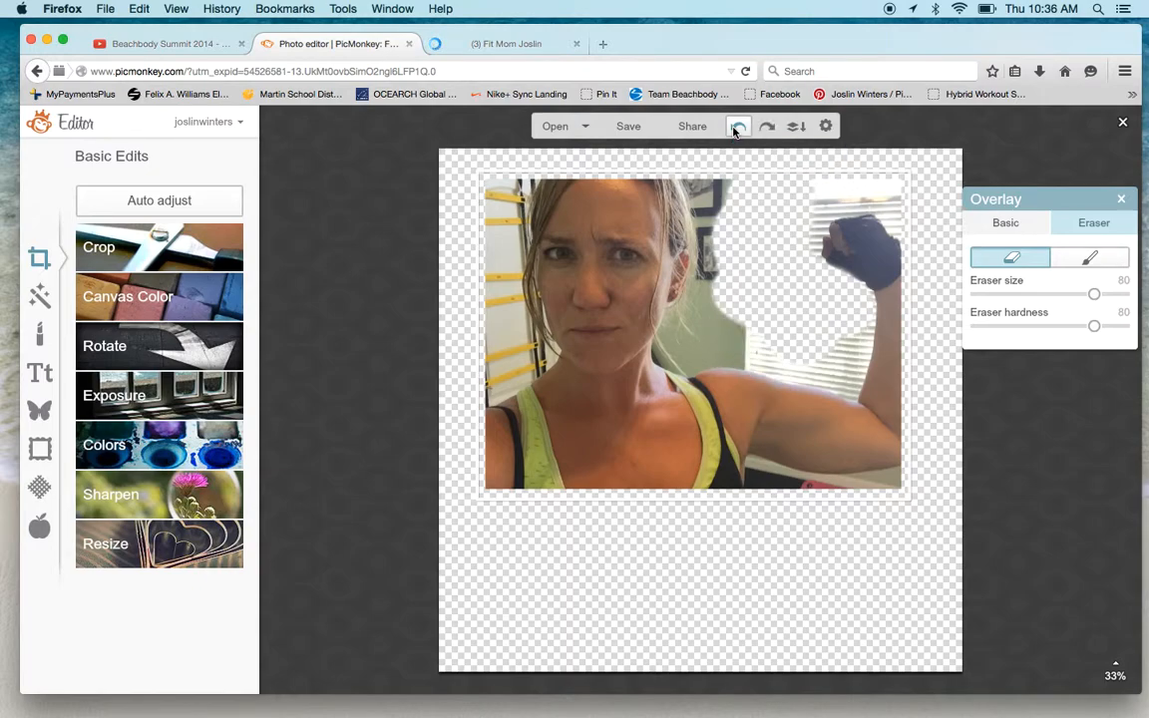
left_click_drag(748, 314, 793, 355)
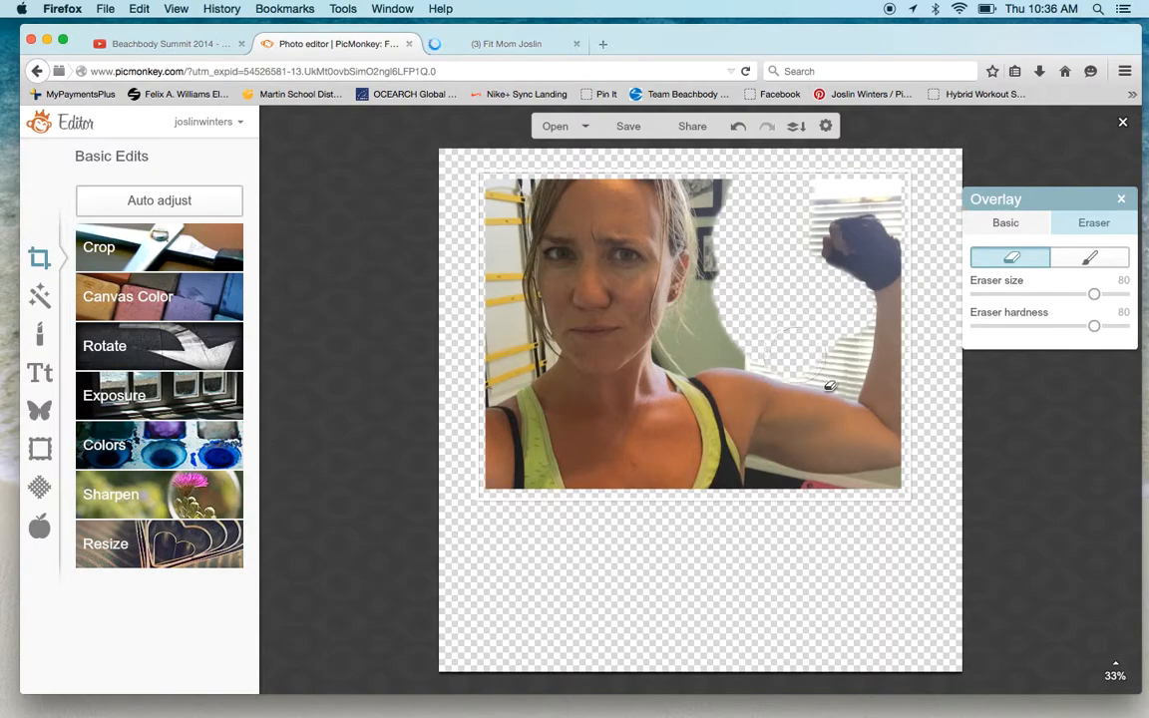
left_click(799, 355)
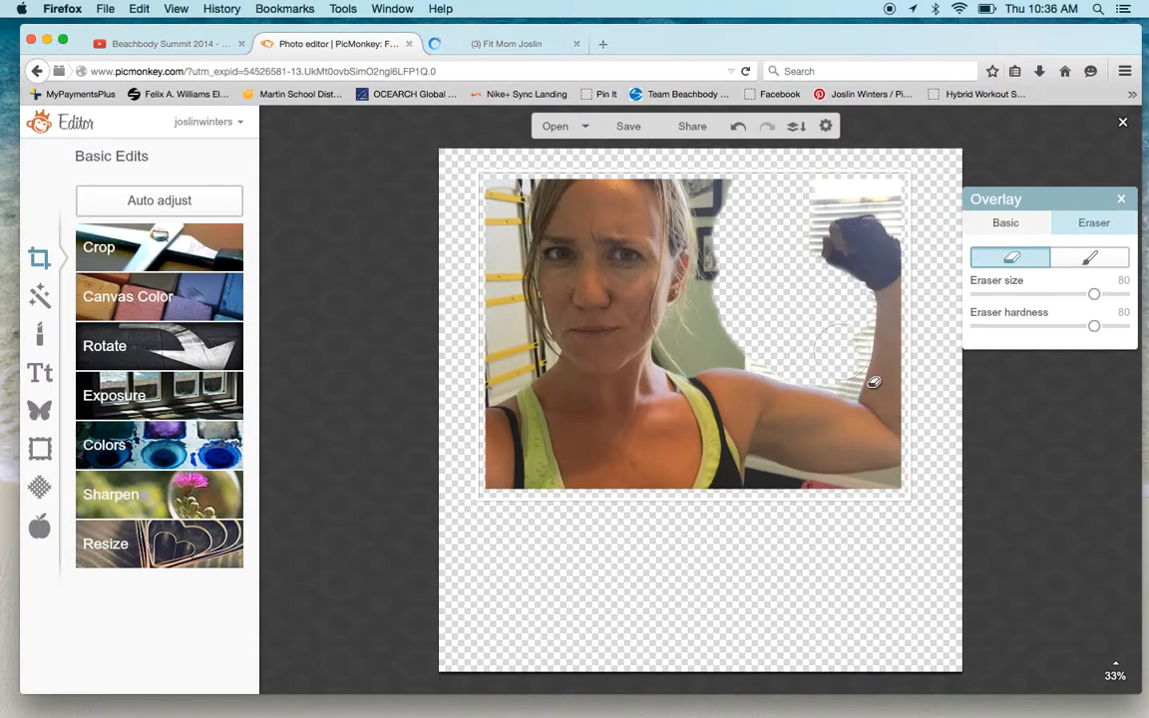
mouse_move(810, 191)
left_mouse_down()
mouse_move(856, 186)
mouse_move(906, 156)
mouse_move(880, 204)
mouse_move(877, 176)
mouse_move(912, 220)
left_mouse_up()
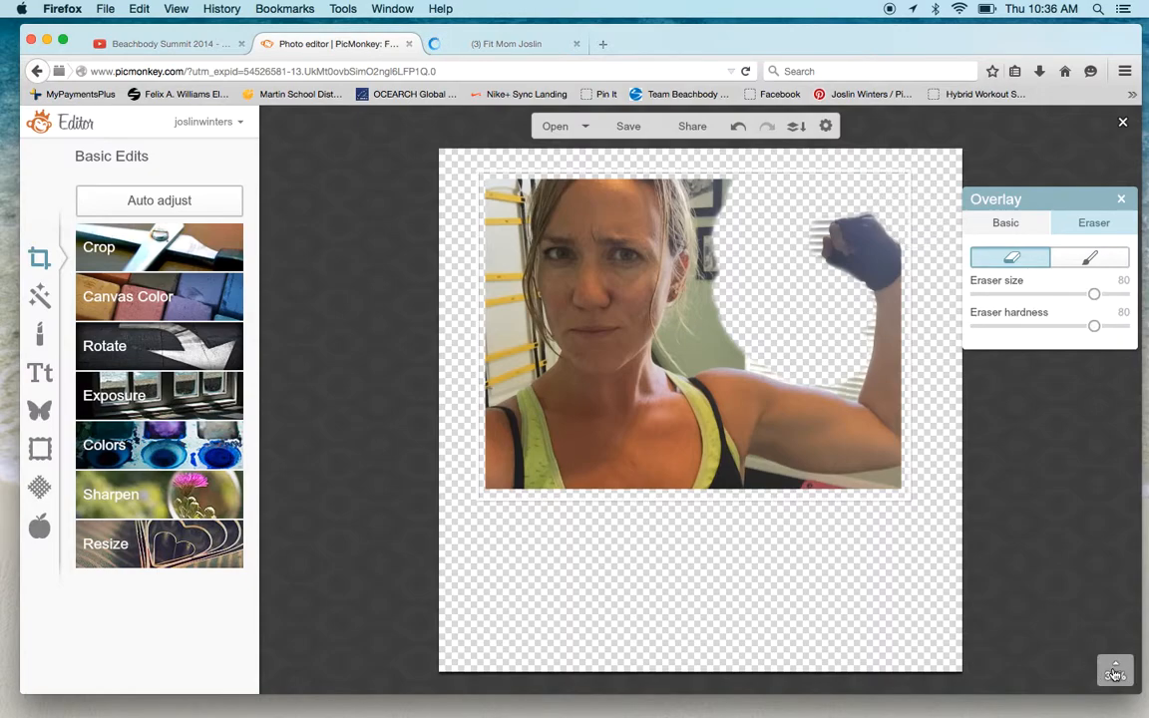
Step: Zoom in to 100% and erase leftover window blinds just above the shoulder of the raised arm
mouse_move(1115, 675)
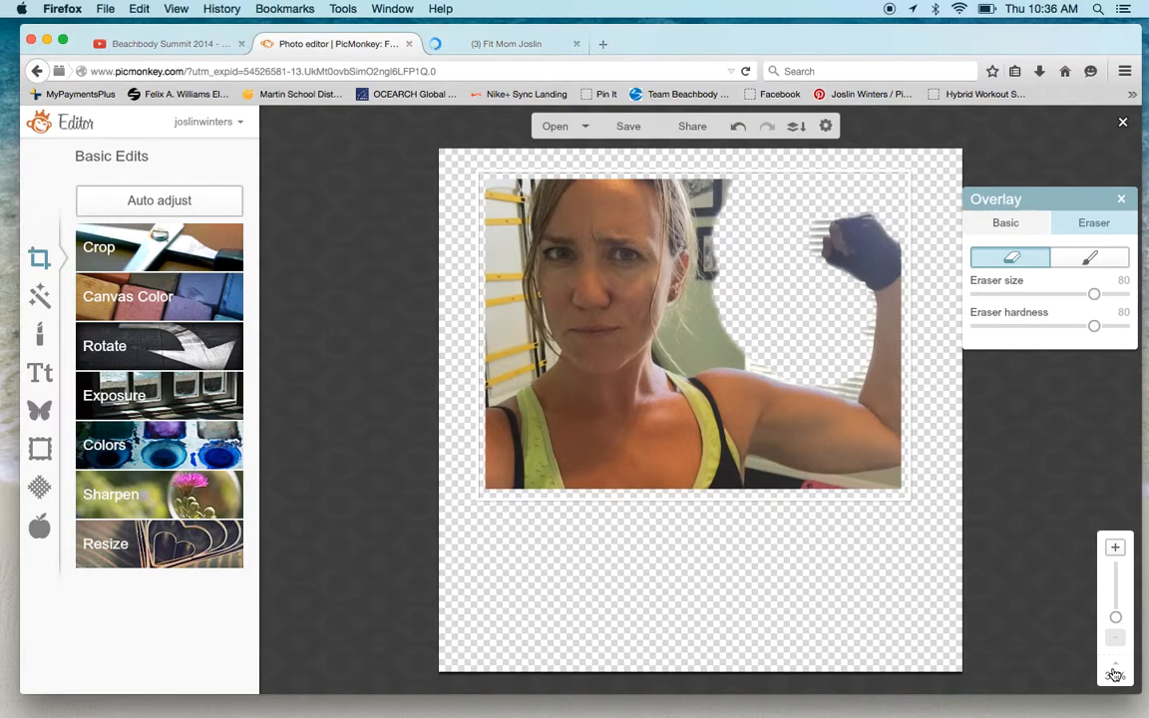
left_click(1116, 546)
left_click(1118, 546)
left_click(1116, 547)
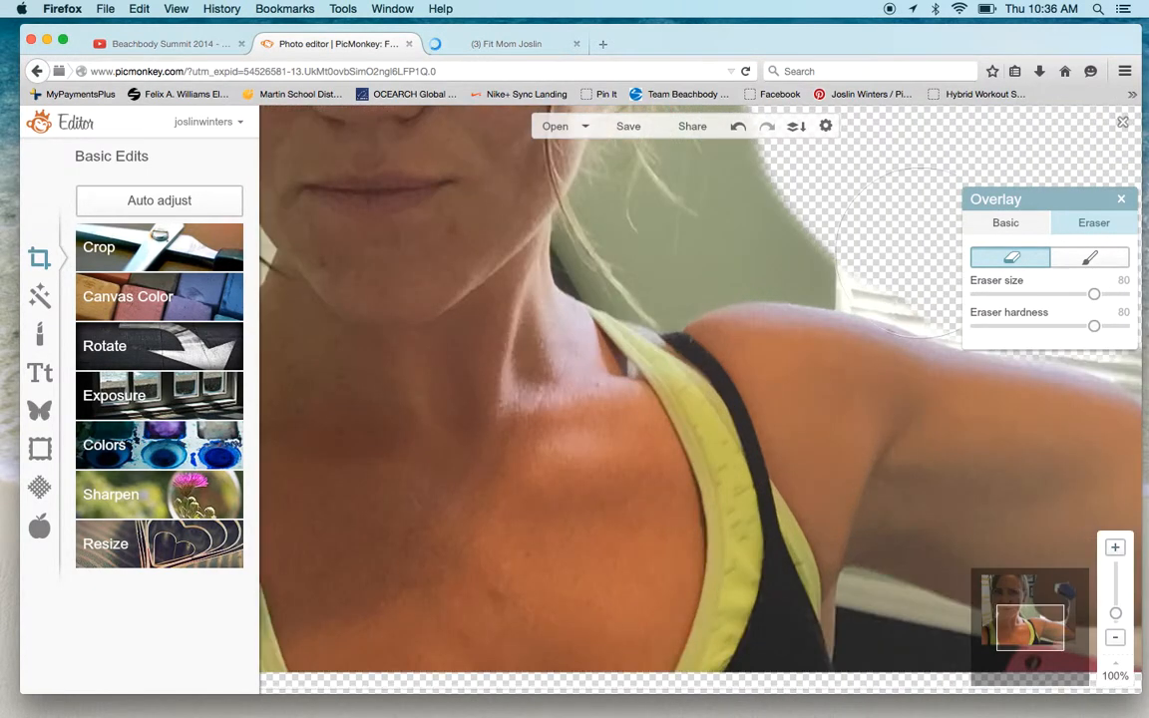
mouse_move(930, 292)
left_mouse_down()
mouse_move(916, 289)
mouse_move(934, 292)
left_mouse_up()
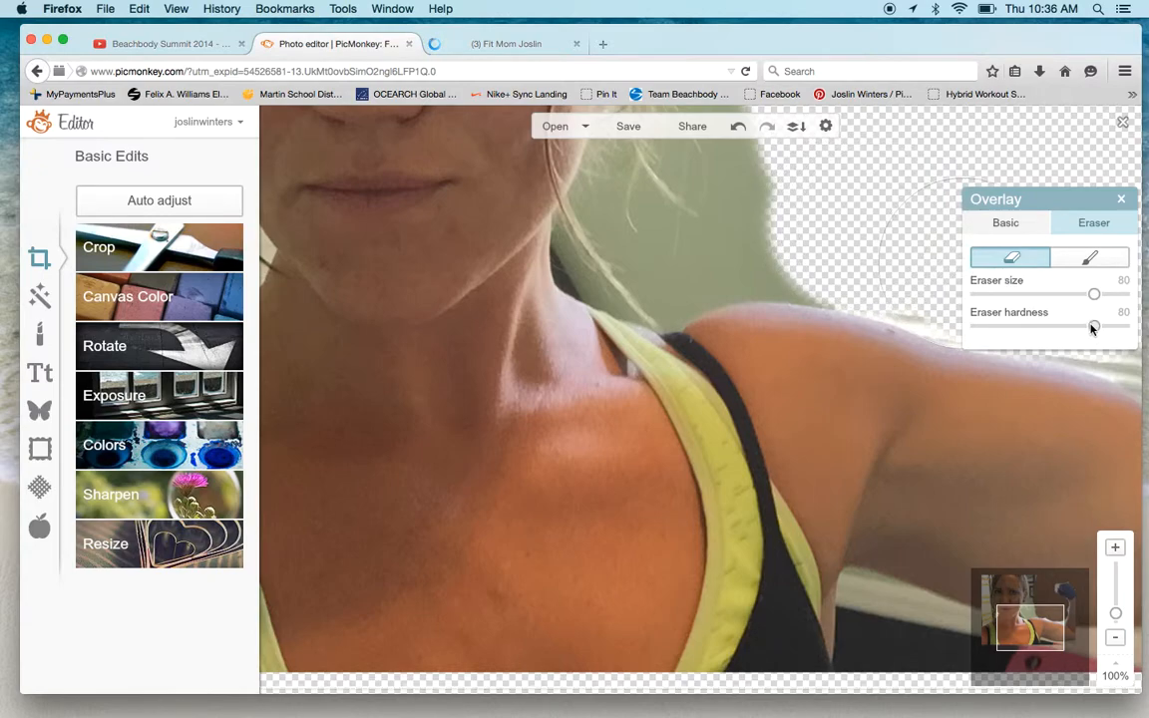
Step: Erase the wall background beside the neck and above the shoulder, lowering the eraser hardness to 26 for softer edges
left_click(757, 215)
left_click_drag(859, 284, 914, 287)
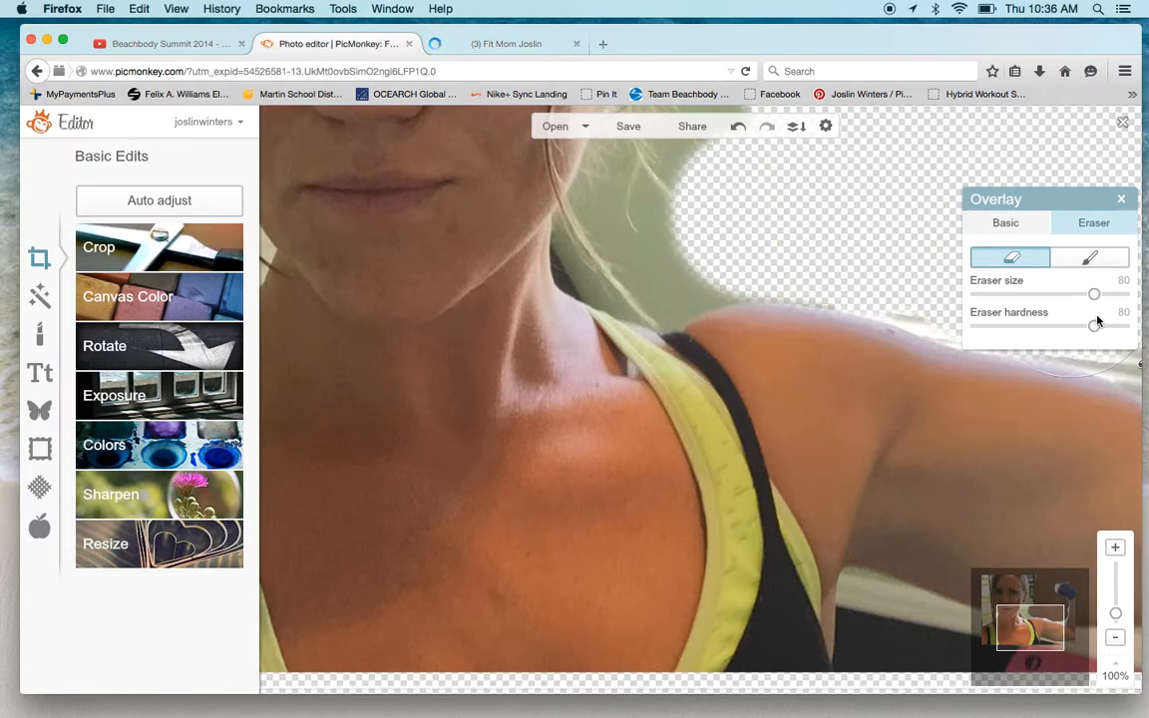
left_click_drag(1097, 327, 1015, 327)
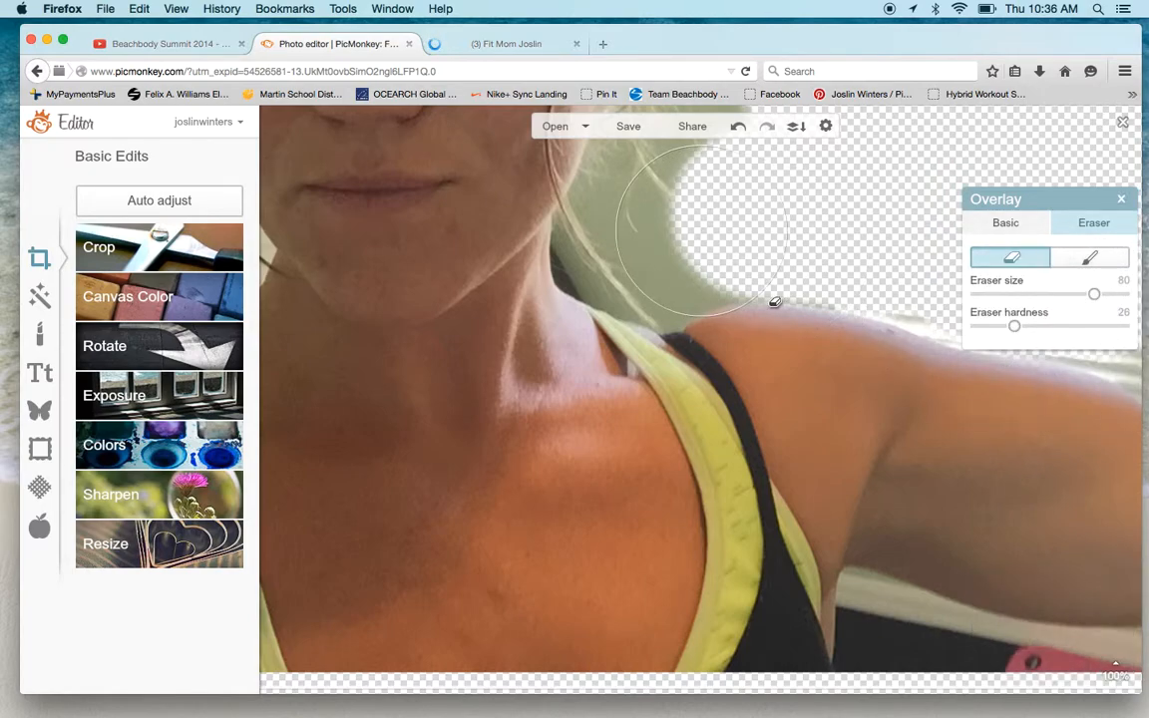
left_click_drag(774, 302, 705, 305)
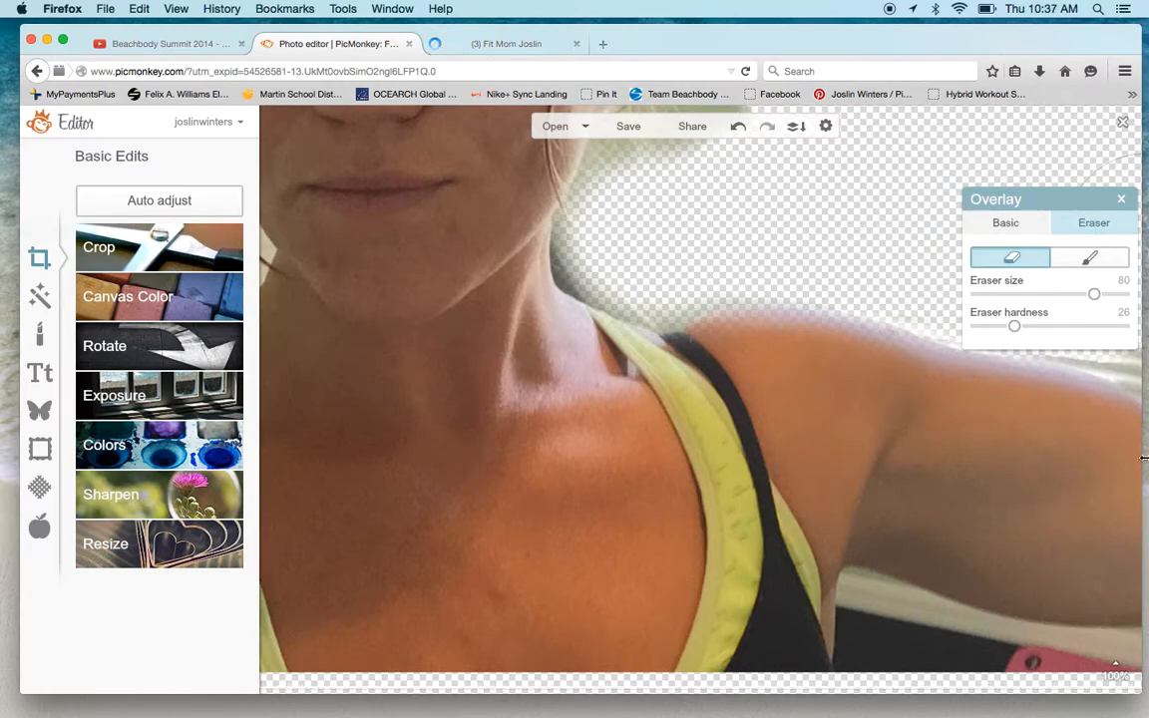
Step: Zoom out to 33% and erase the remaining background under the raised arm, on both sides of the head and around the fist
mouse_move(1116, 676)
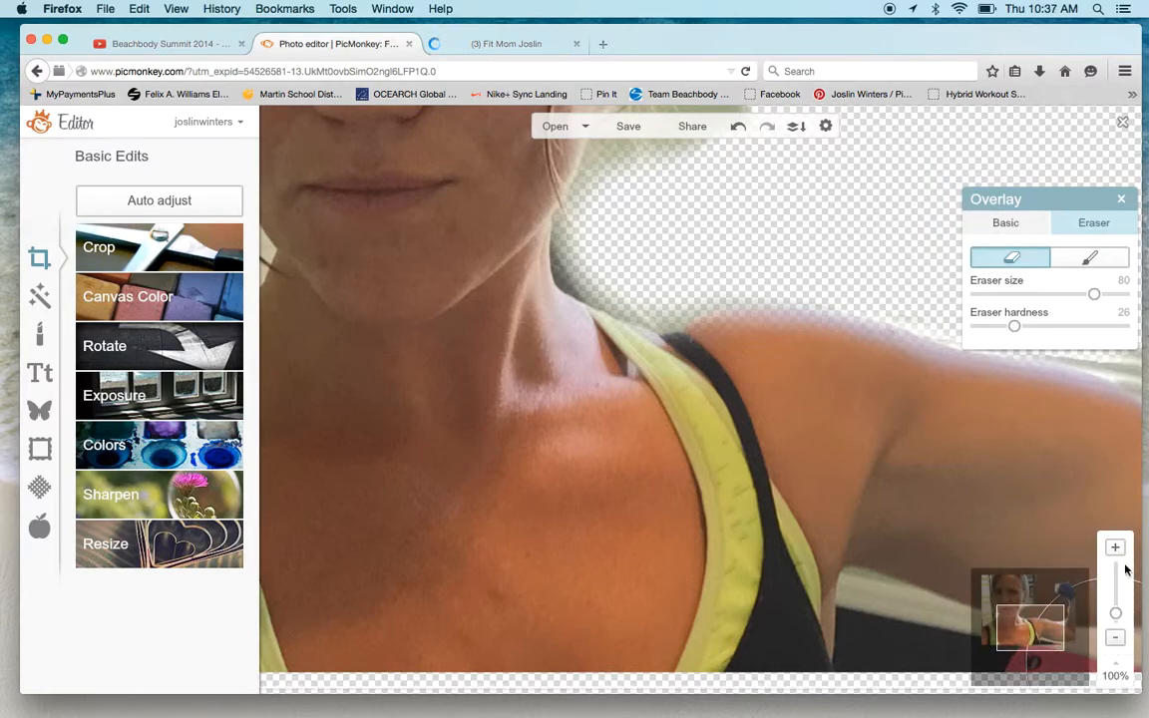
left_click(1115, 639)
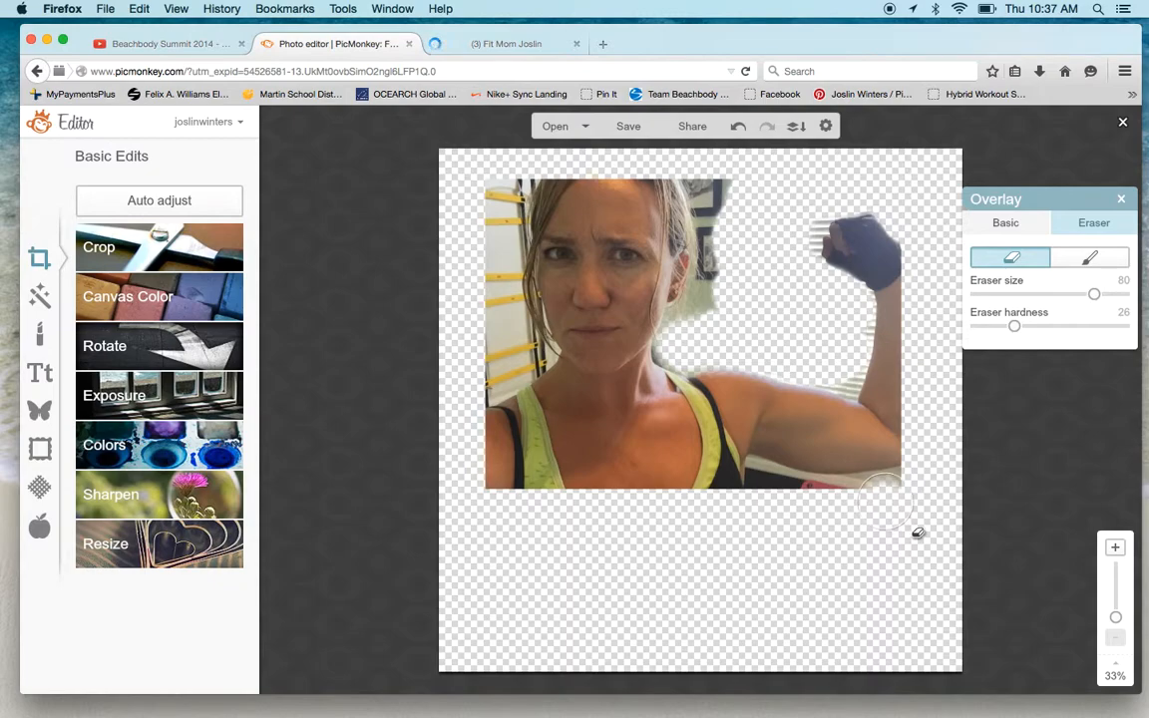
mouse_move(886, 501)
left_mouse_down()
mouse_move(854, 502)
mouse_move(763, 488)
mouse_move(750, 474)
mouse_move(736, 430)
mouse_move(647, 307)
mouse_move(675, 304)
mouse_move(693, 321)
mouse_move(716, 305)
mouse_move(725, 237)
mouse_move(704, 186)
left_mouse_up()
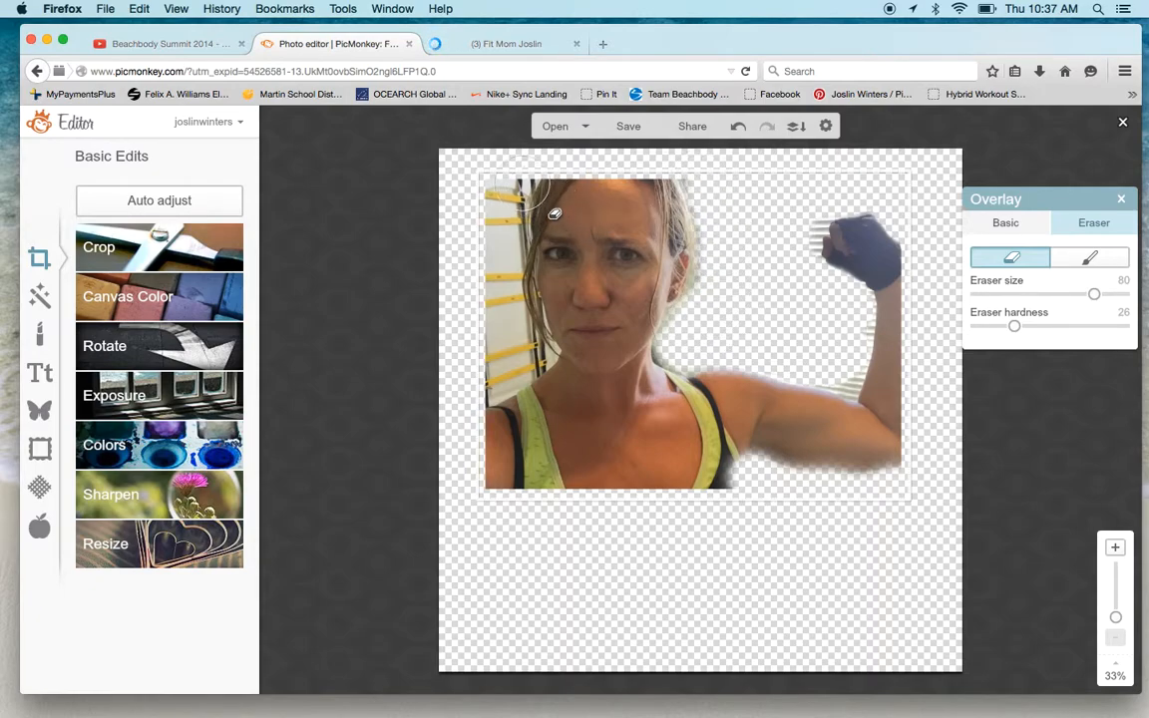
mouse_move(555, 214)
left_mouse_down()
mouse_move(499, 200)
mouse_move(534, 263)
mouse_move(529, 305)
mouse_move(567, 383)
mouse_move(509, 346)
mouse_move(498, 369)
mouse_move(510, 410)
mouse_move(449, 397)
left_mouse_up()
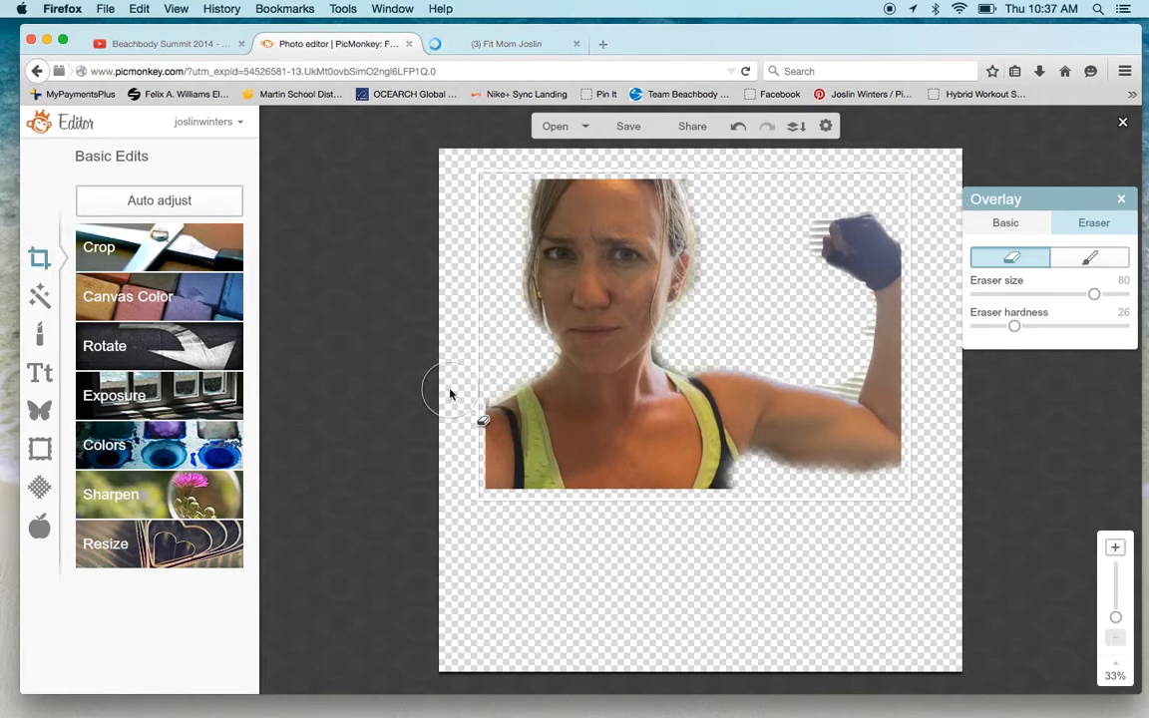
left_click_drag(823, 255, 823, 278)
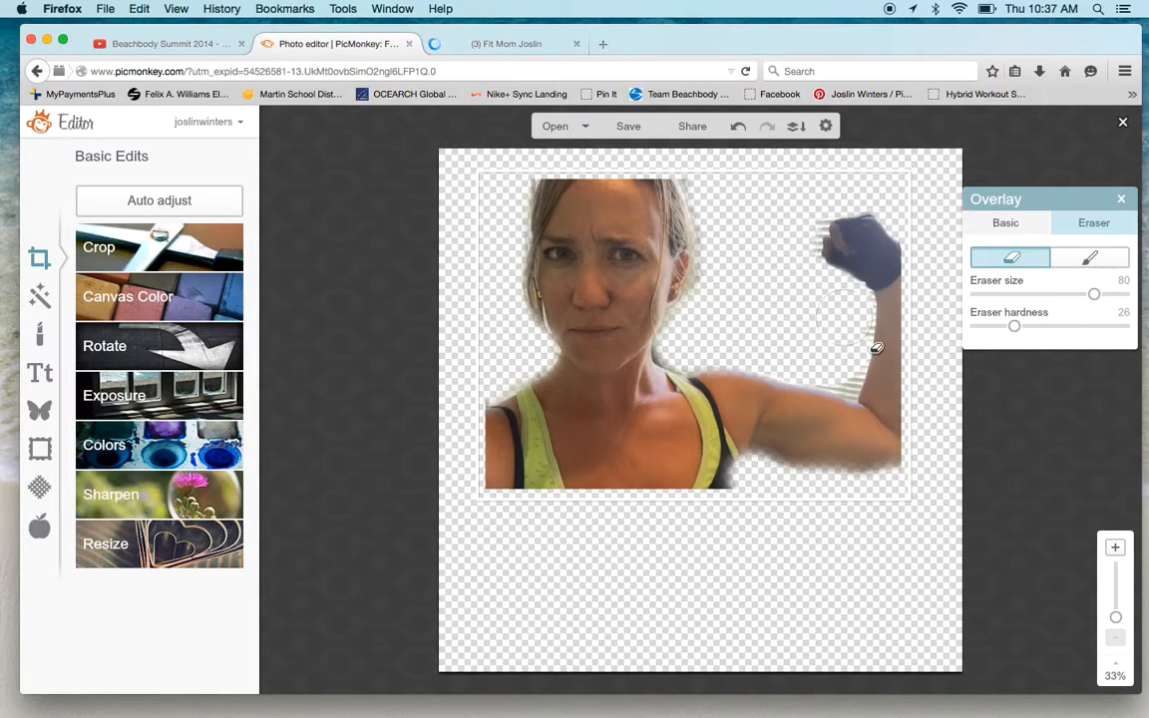
left_click(1122, 199)
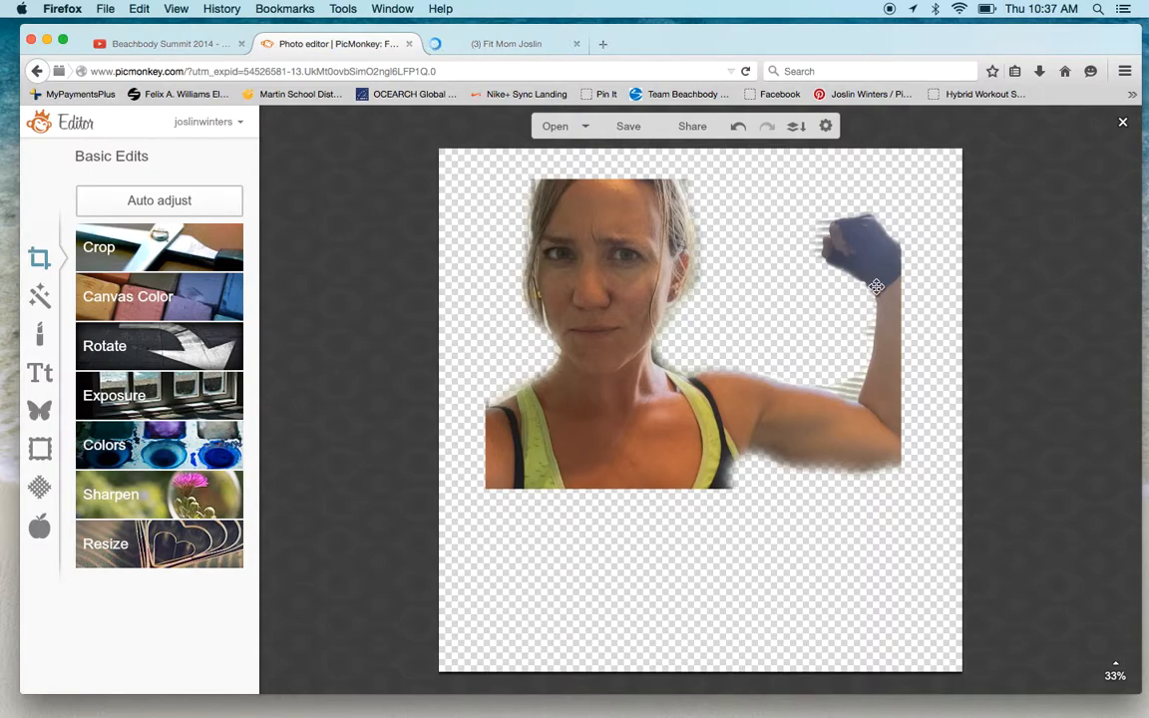
Step: Shift the cutout to the canvas's right edge and save the picture as cutout.png on the Desktop
left_click_drag(580, 436, 642, 475)
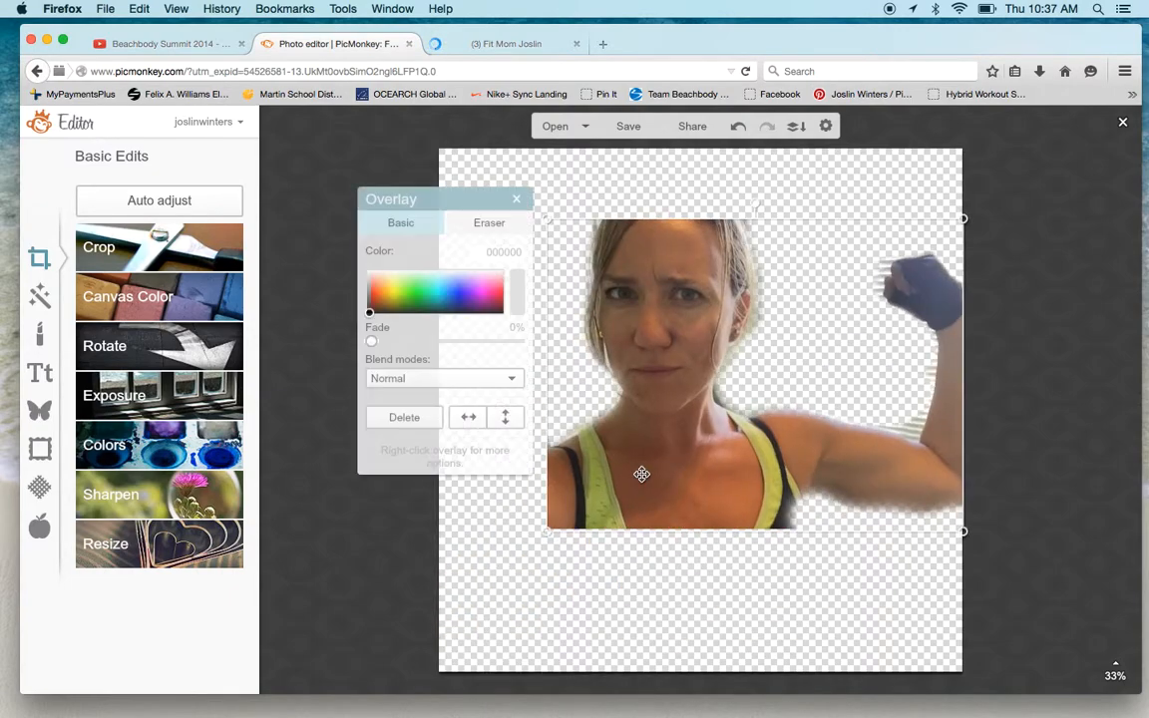
left_click(638, 130)
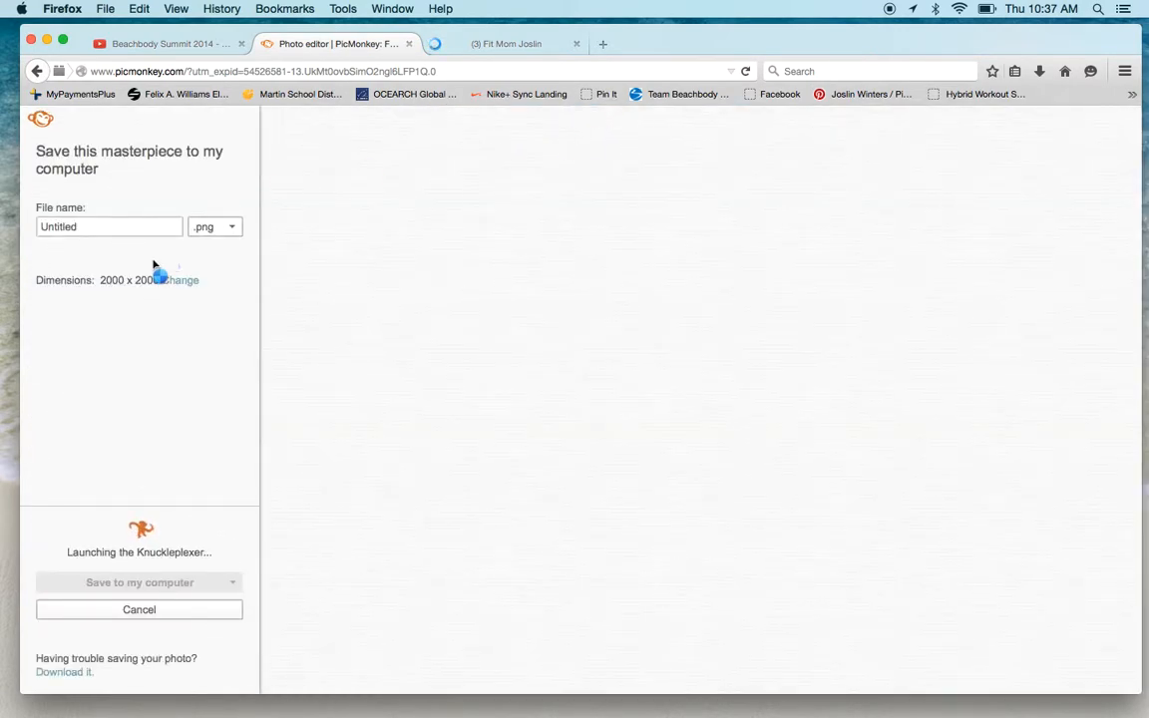
double_click(112, 227)
type("cu")
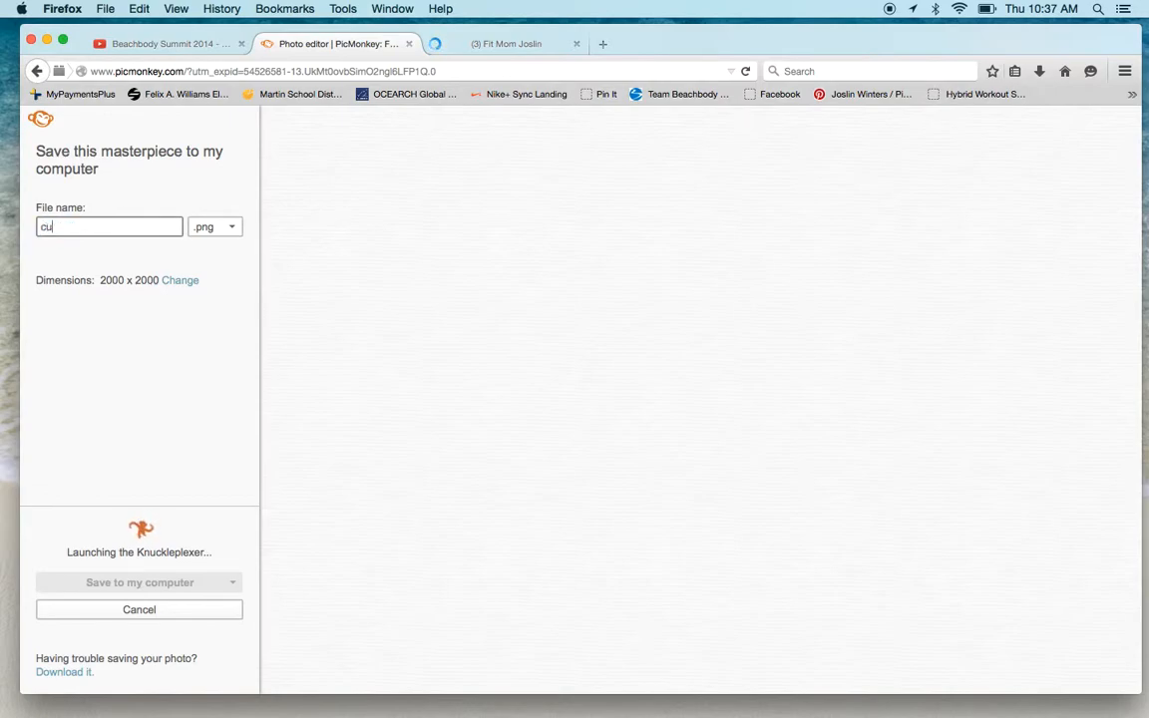
type("tout")
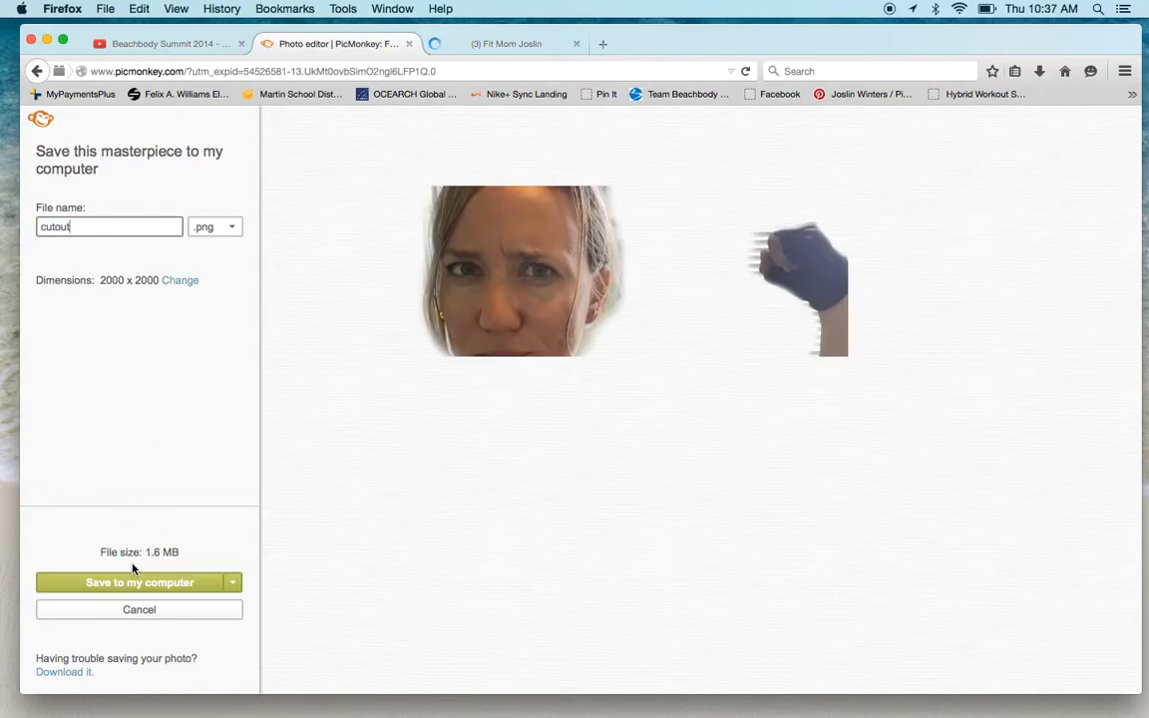
left_click(137, 585)
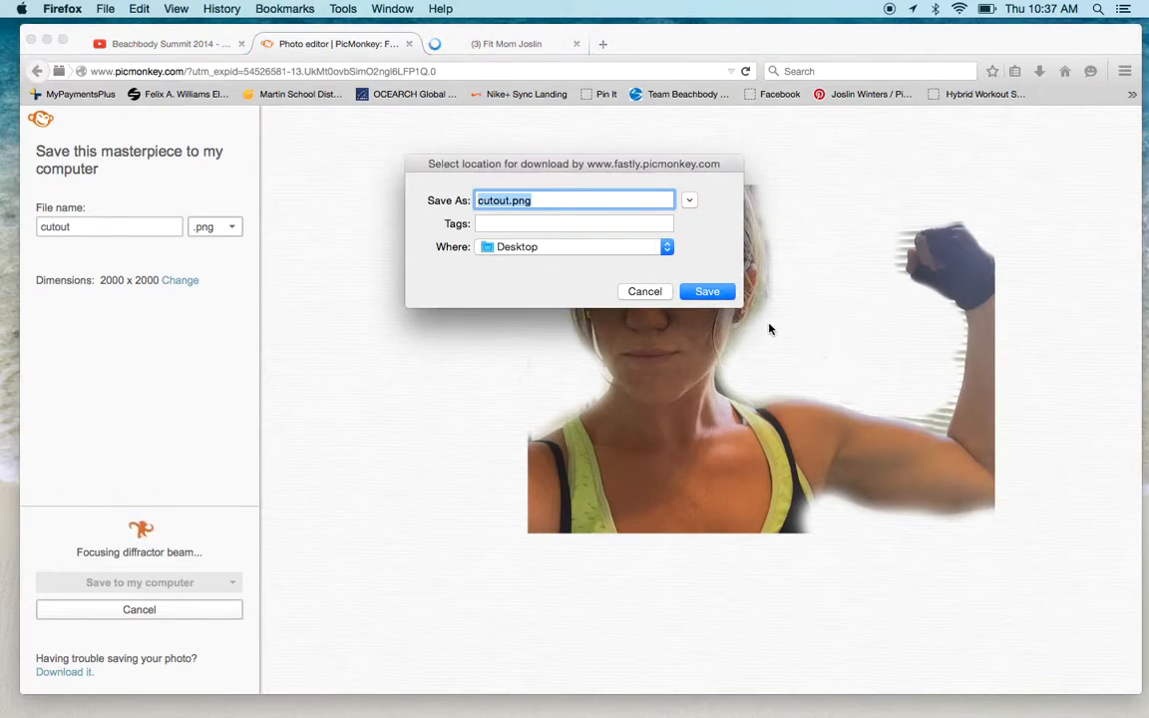
left_click(699, 293)
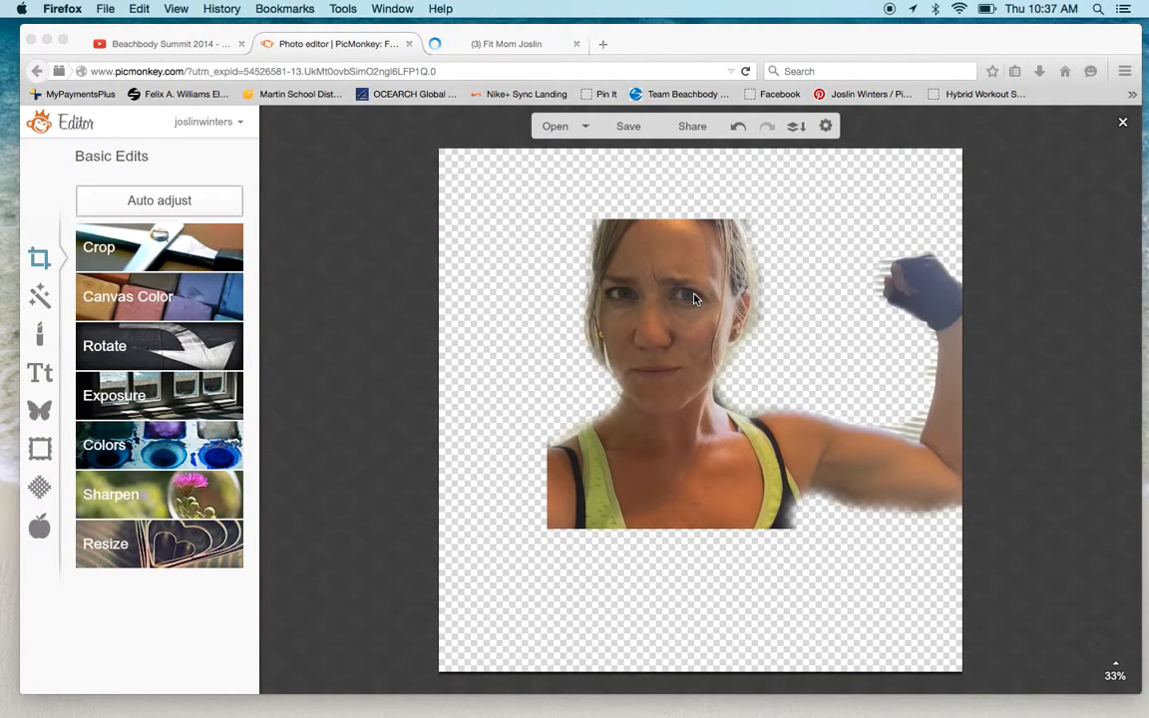
Step: Close the finished cutout design and start a new design on a Facebook cover canvas
left_click(1124, 123)
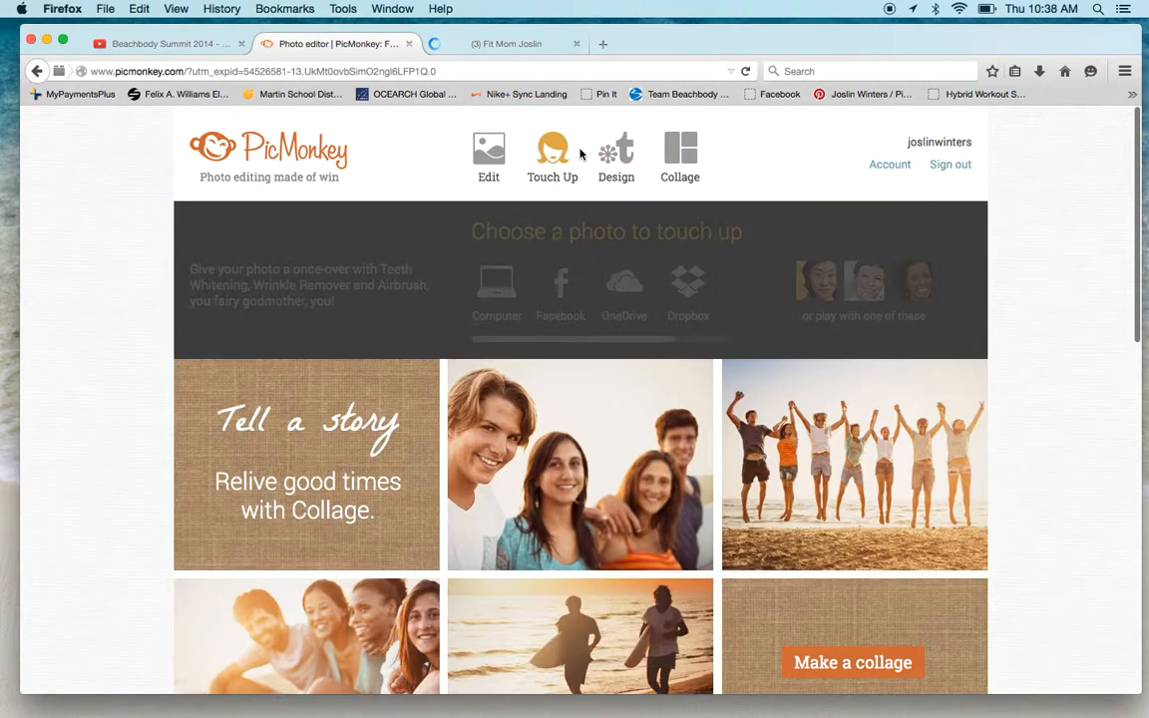
mouse_move(617, 157)
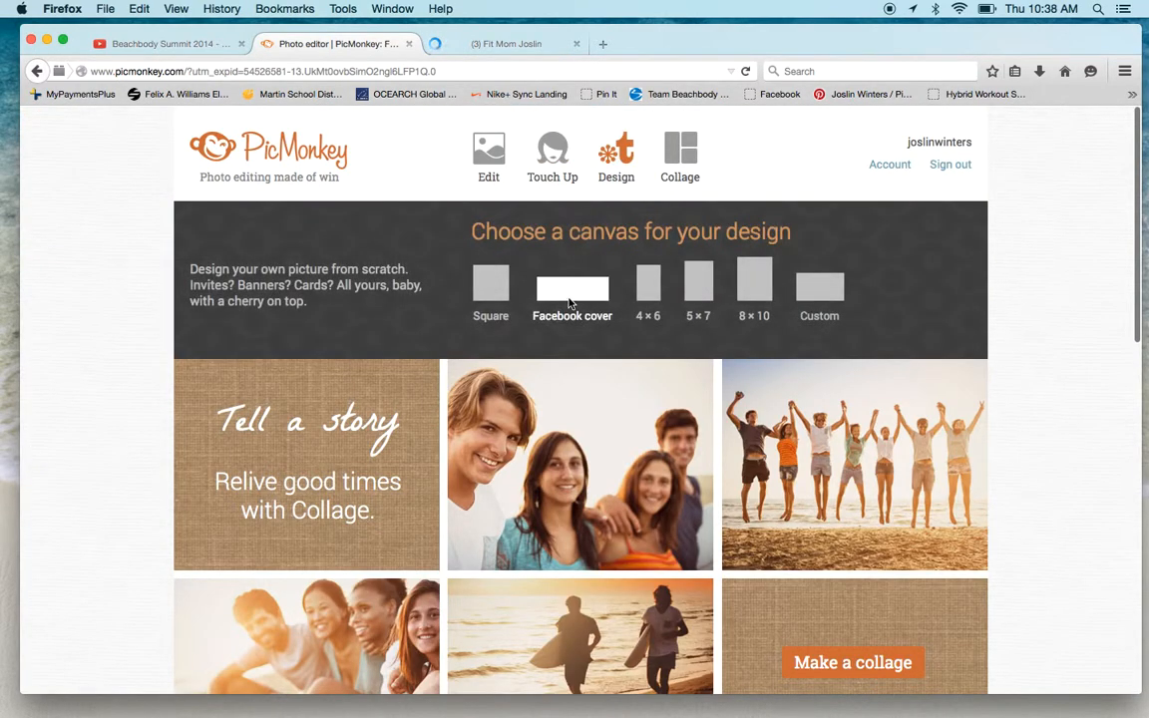
left_click(570, 294)
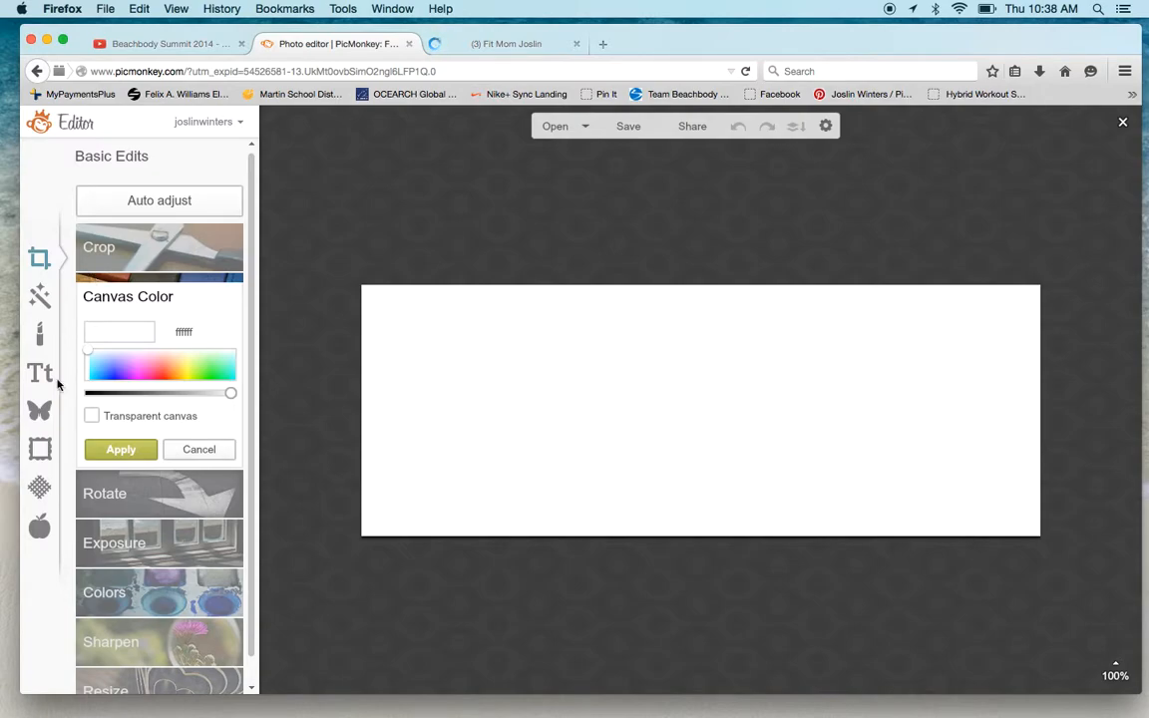
Step: Add cutout.png from the Desktop as a custom overlay on the cover canvas
left_click(40, 409)
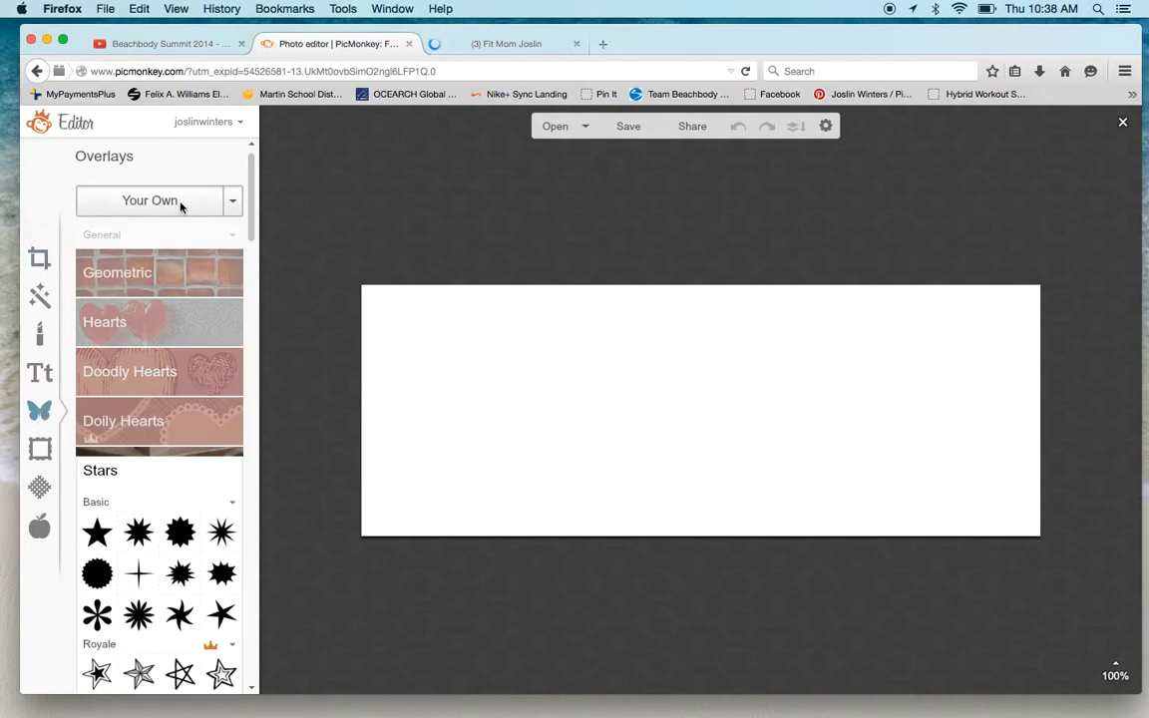
left_click(150, 200)
left_click(534, 140)
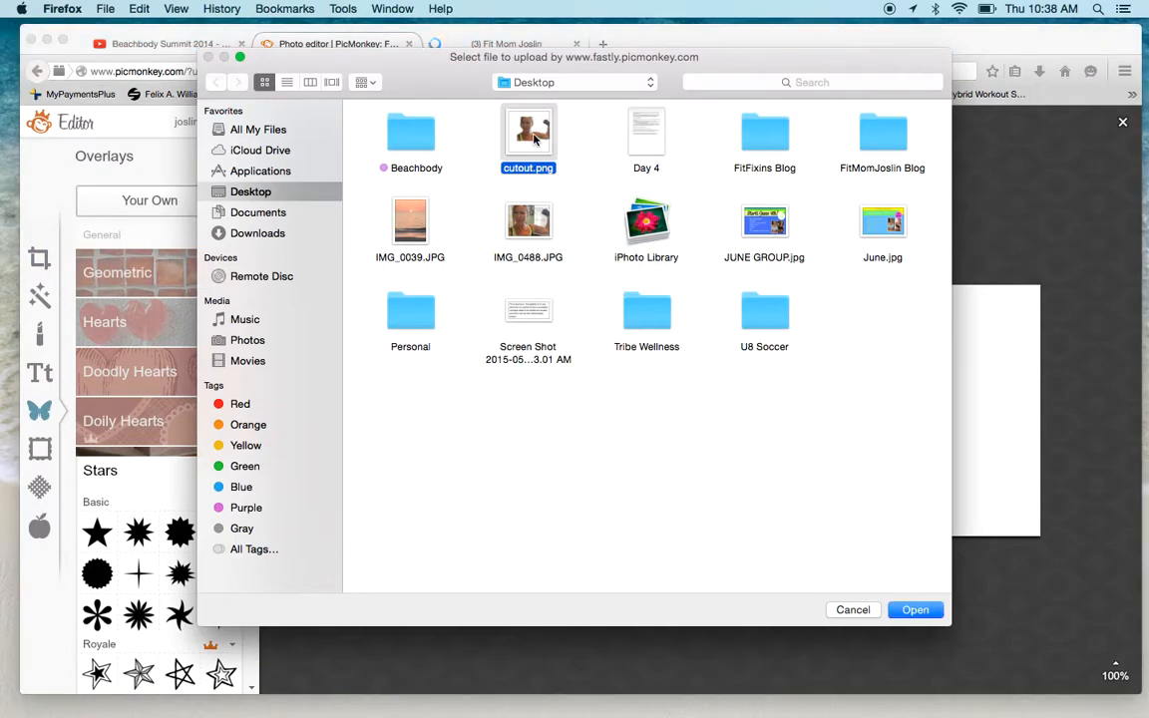
left_click(914, 610)
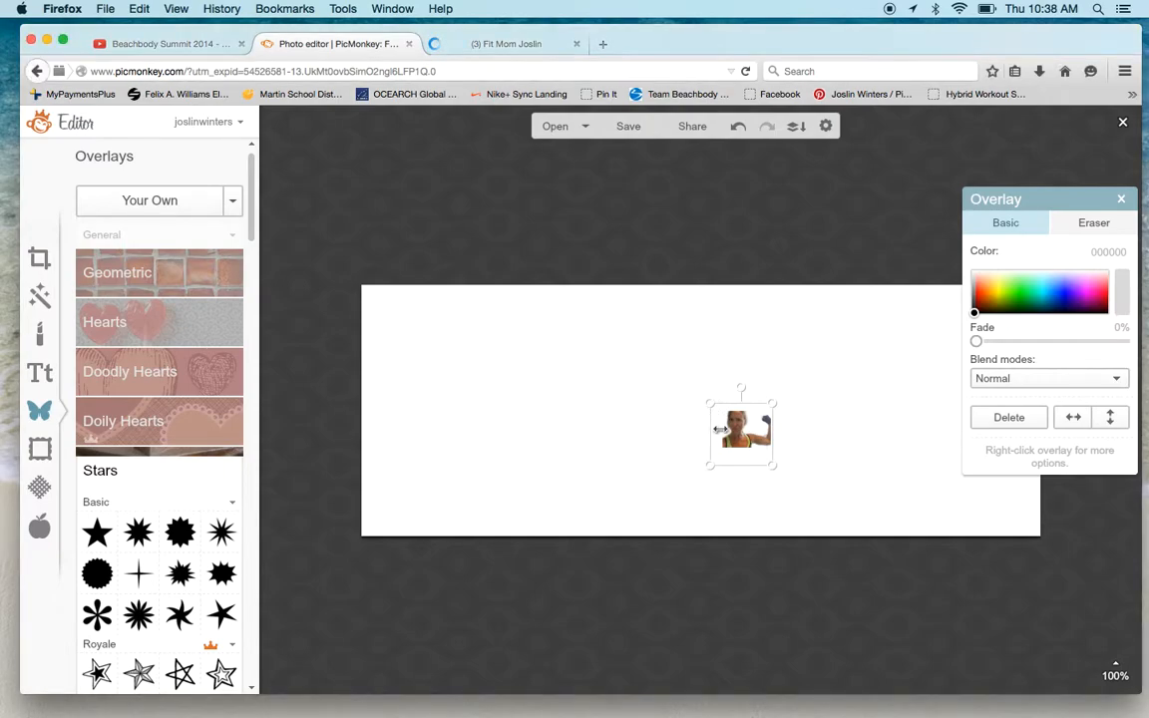
Step: Enlarge the cutout to fill the cover's height and position it on the left part of the canvas
left_click_drag(710, 402, 371, 208)
left_click_drag(659, 466, 688, 561)
left_click_drag(600, 379, 424, 453)
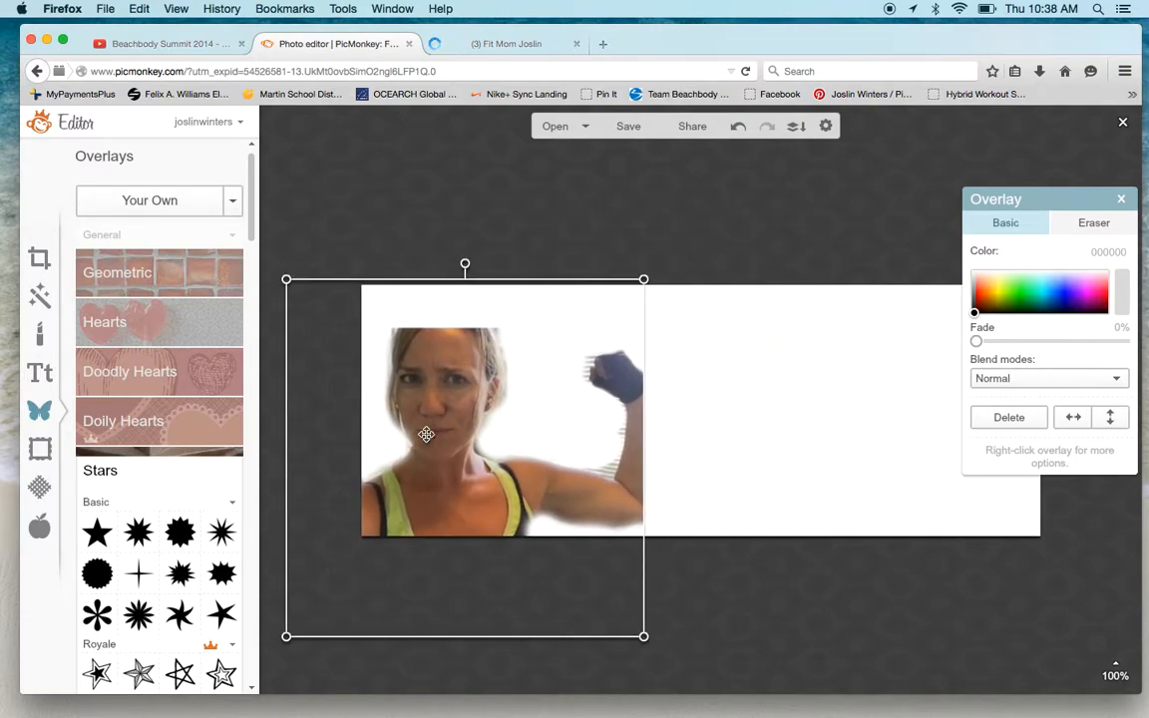
left_click_drag(467, 275, 464, 208)
left_click_drag(454, 415, 454, 432)
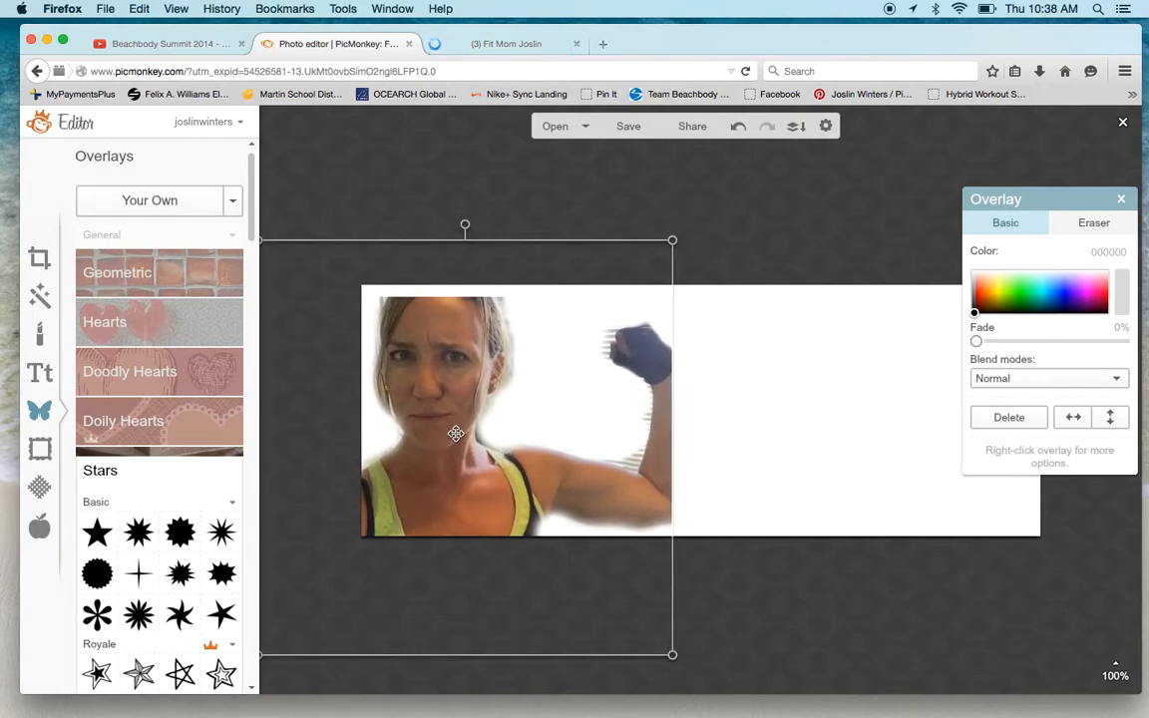
left_click_drag(443, 236, 441, 209)
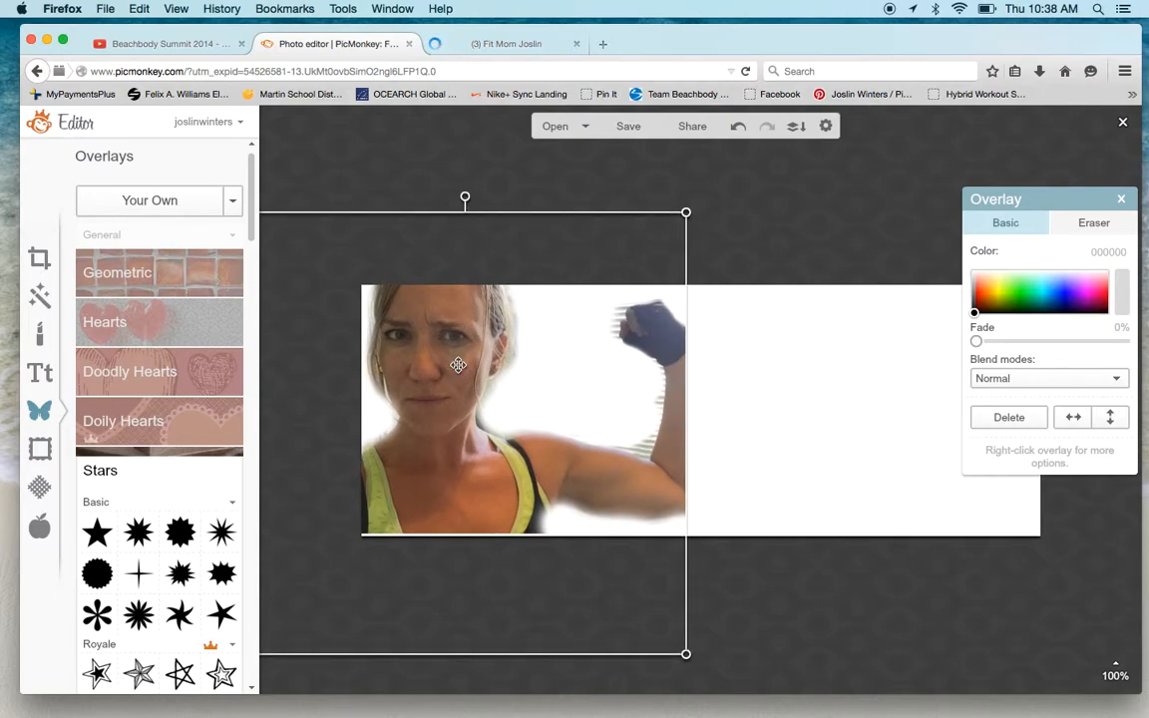
left_click(717, 445)
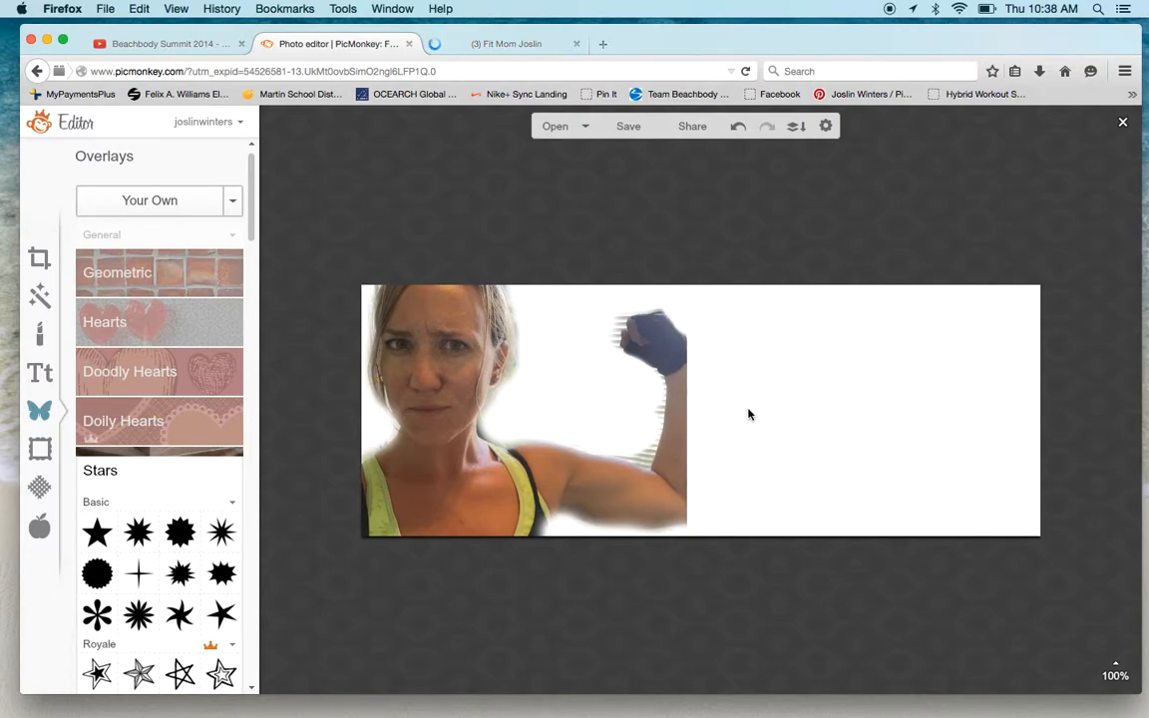
Step: Add a geometric rectangle, stretch it over the cover's full height and place it against the cutout's cropped arm edge
left_click(129, 271)
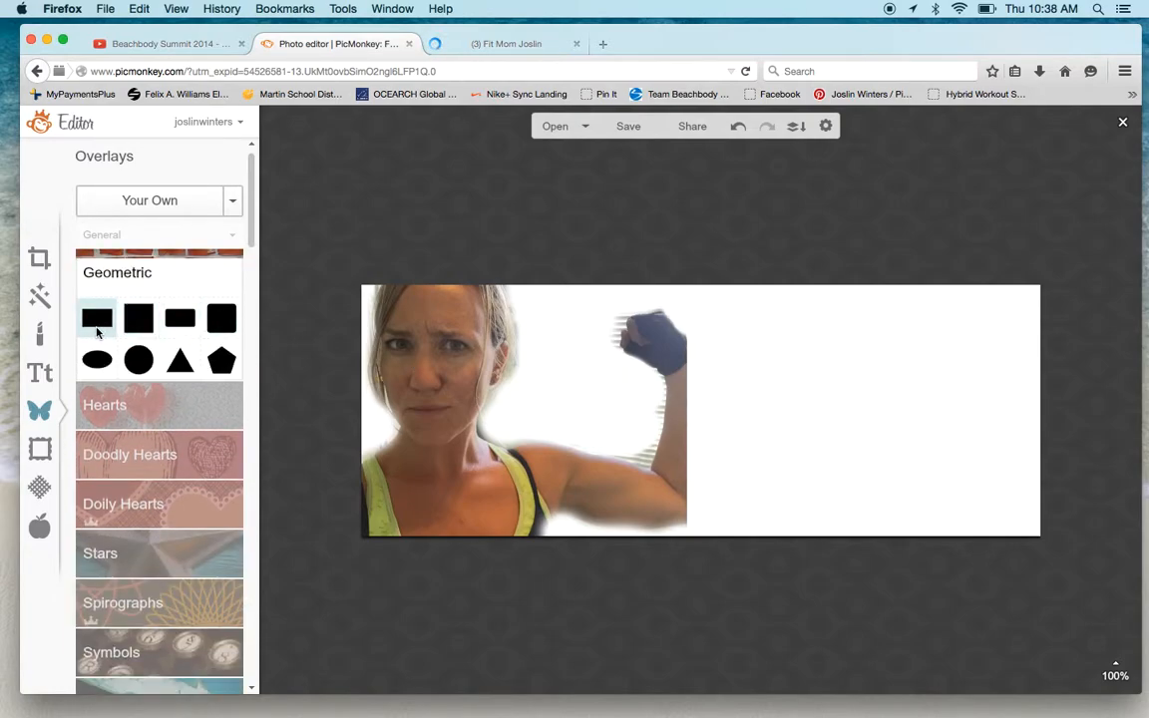
left_click(96, 322)
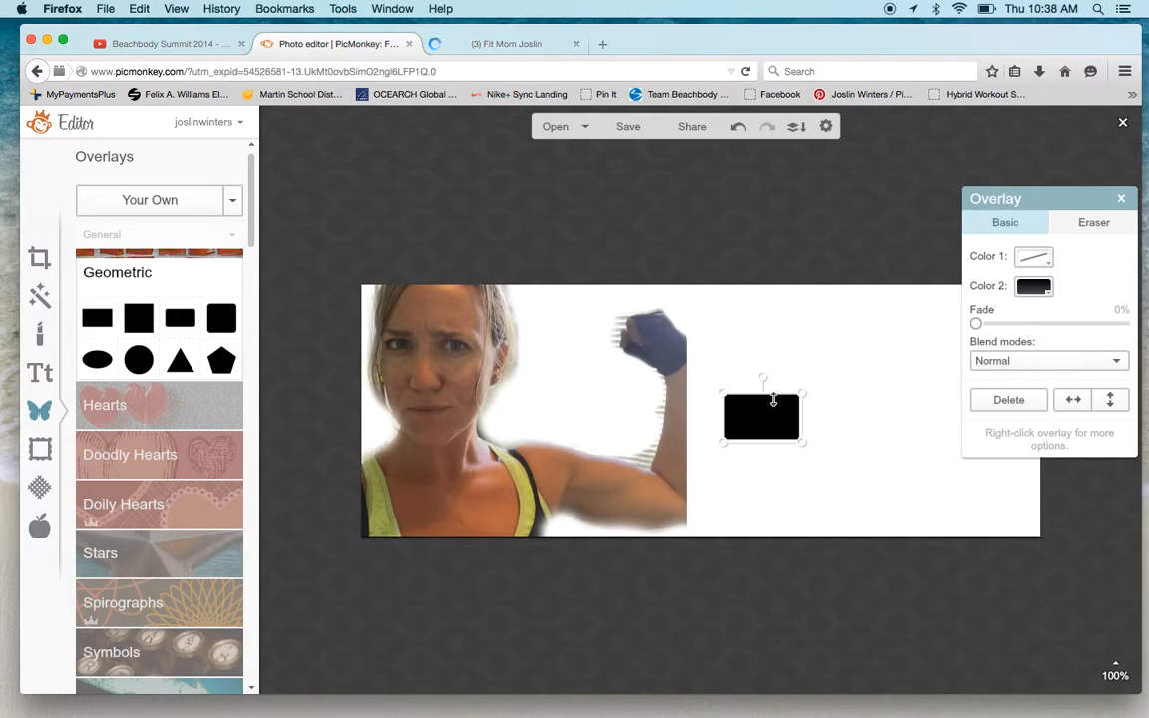
left_click_drag(772, 399, 744, 239)
left_click_drag(755, 447, 755, 552)
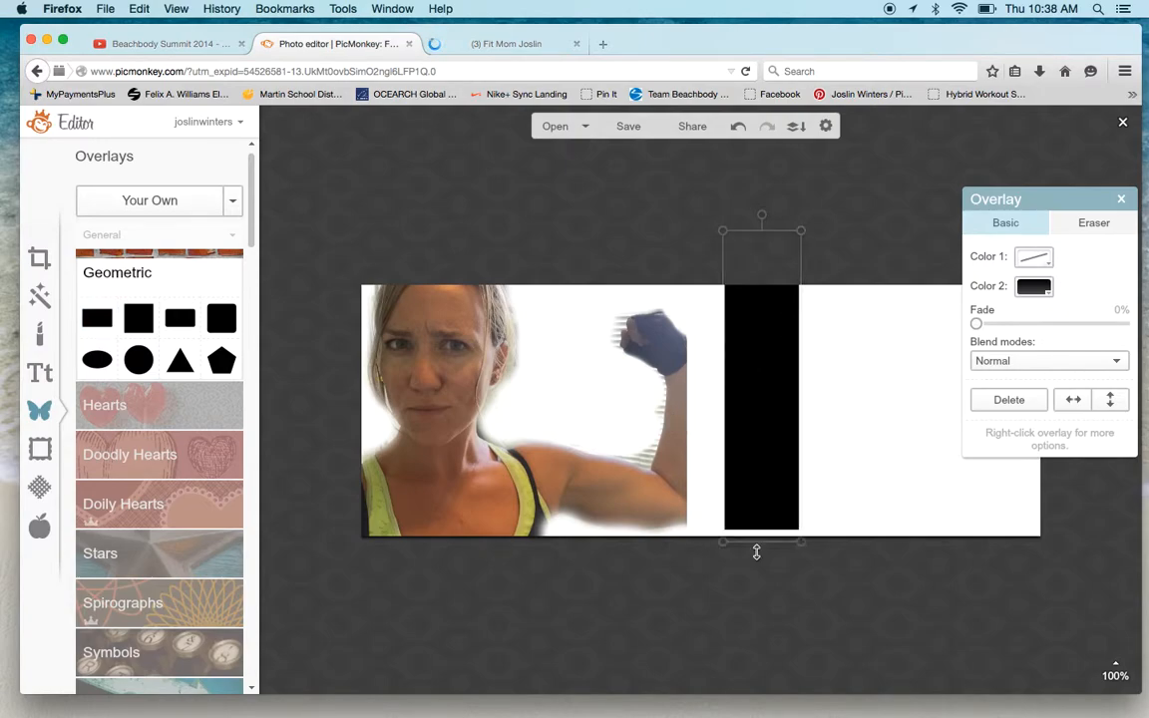
left_click_drag(754, 448, 713, 454)
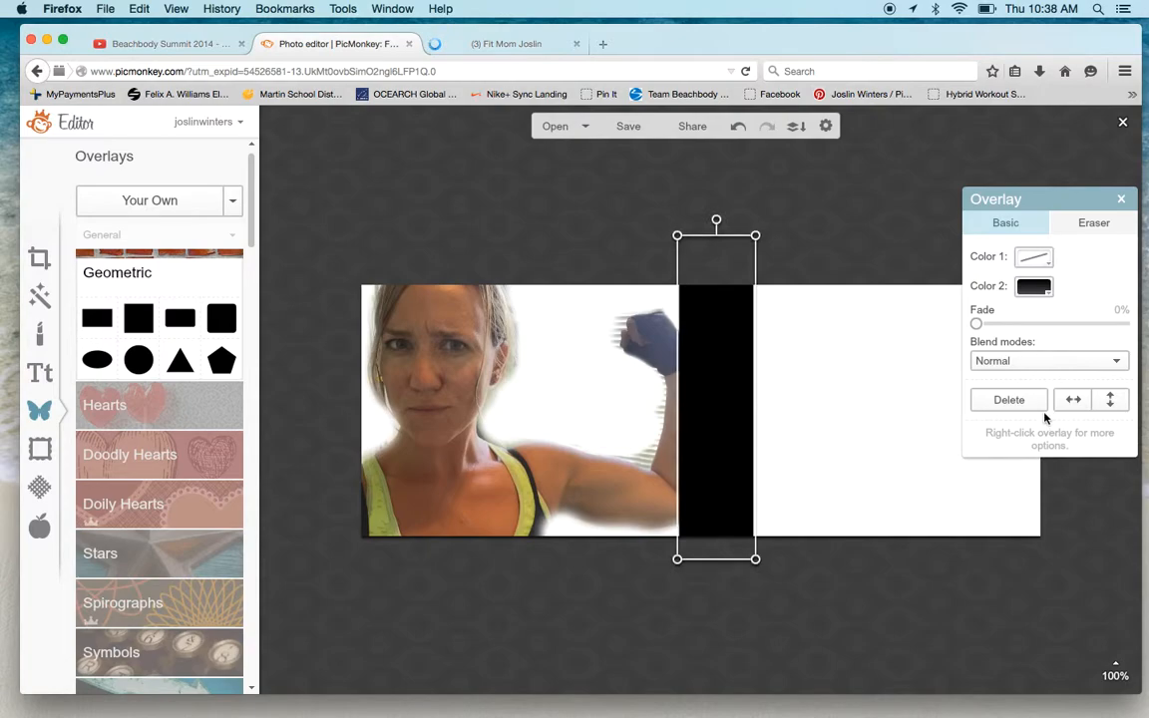
Step: Set the rectangle's Color 2 to the yellow-green sampled from the tank top in the photo
left_click(1037, 287)
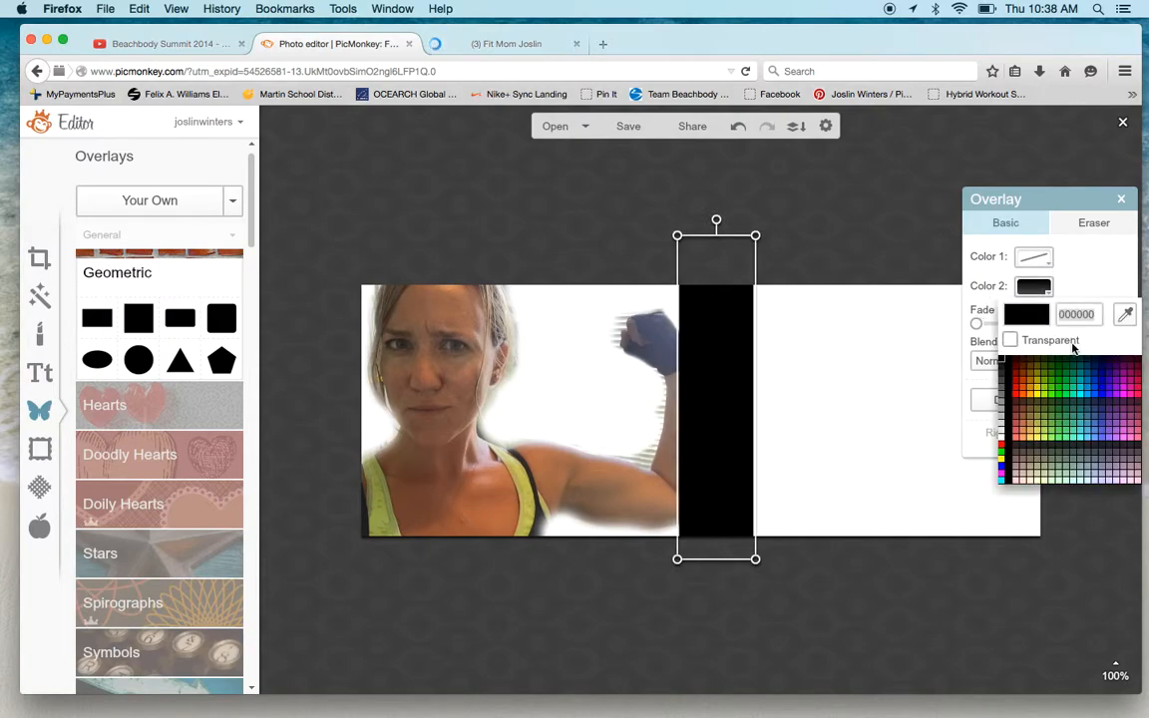
left_click(1125, 317)
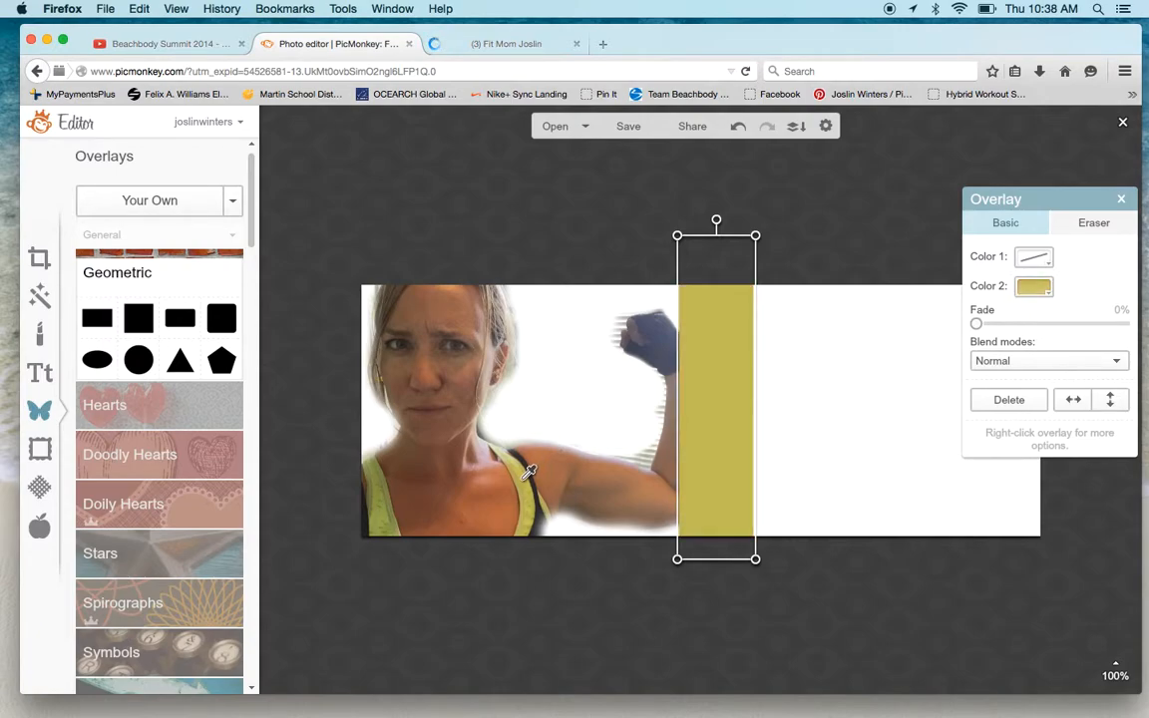
left_click(521, 479)
left_click(834, 385)
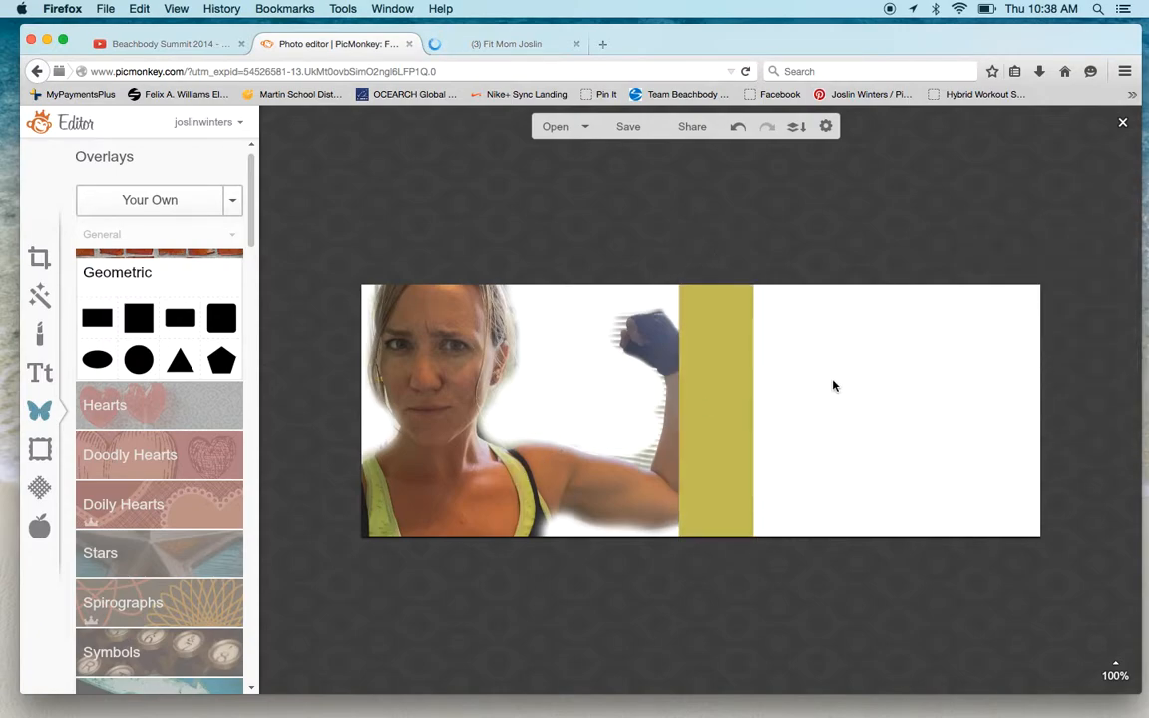
Step: Add the text "It's Time to Slim Down" on the white area beside the green bar and move the text settings clear of it
left_click(40, 372)
left_click(190, 205)
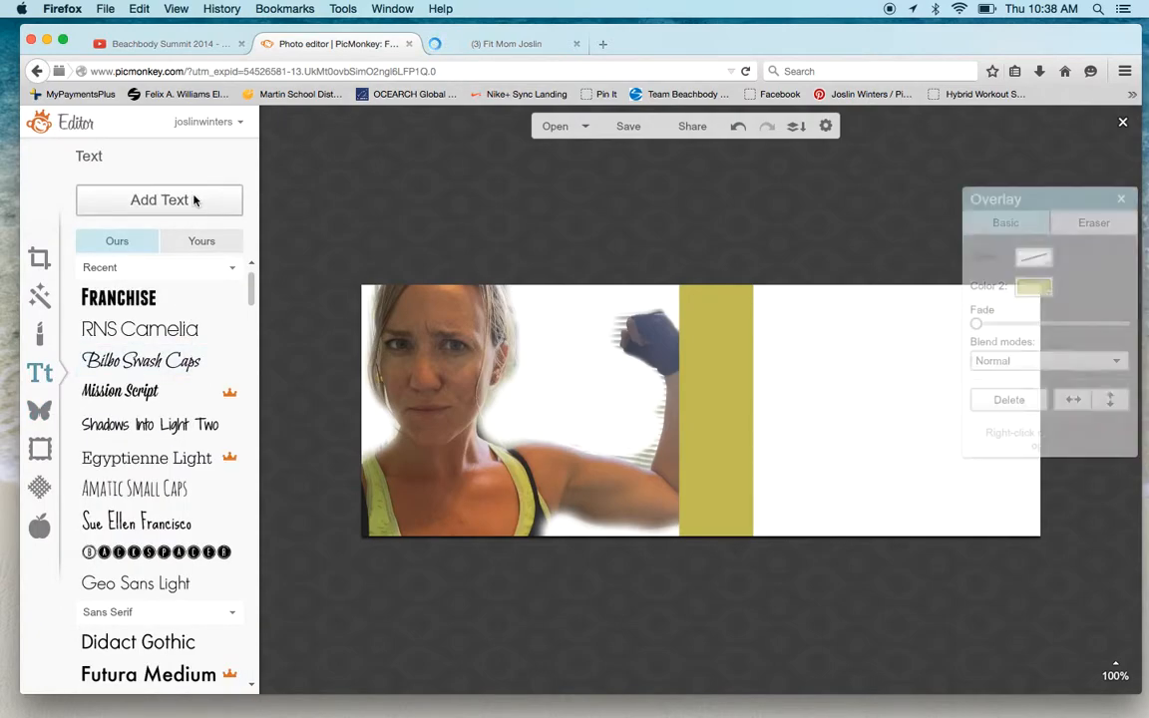
left_click_drag(743, 402, 891, 330)
left_click(890, 330)
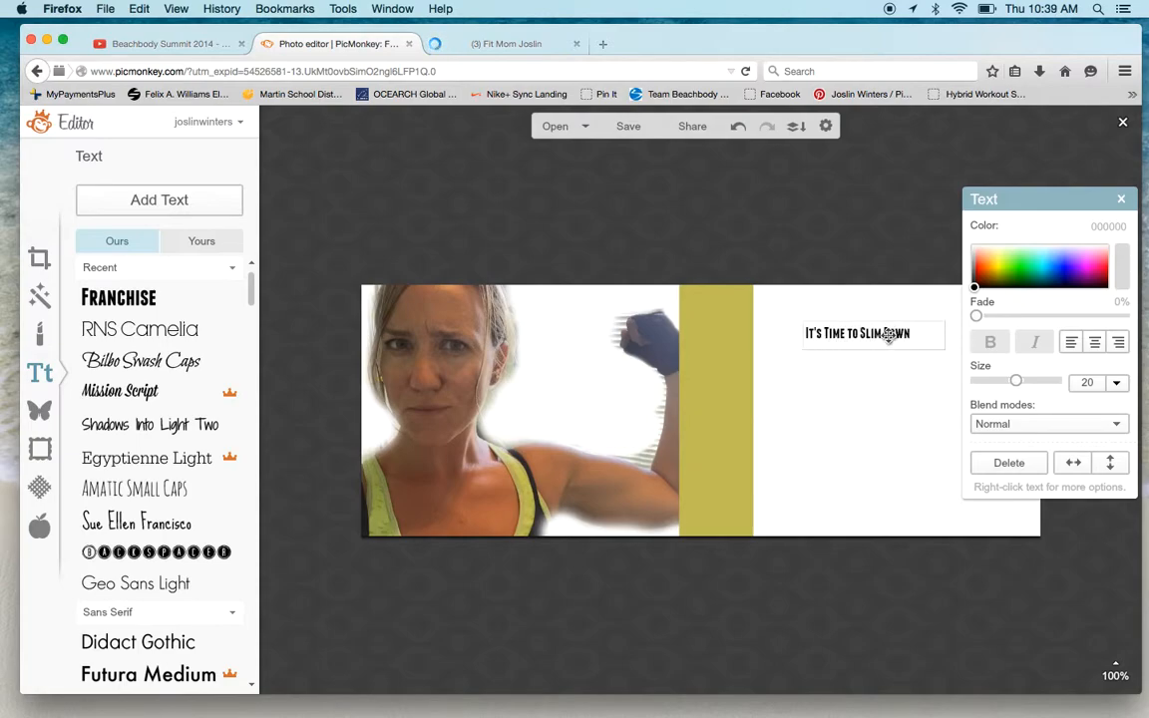
left_click(876, 381)
left_click_drag(1014, 202, 319, 158)
left_click(795, 386)
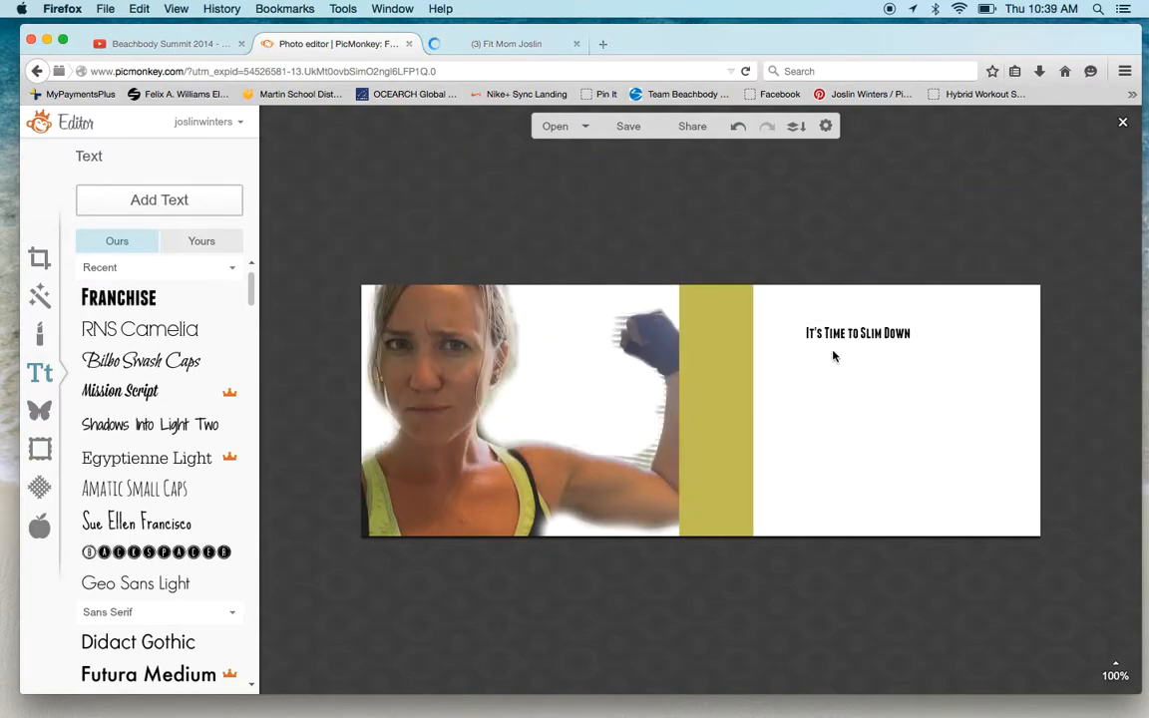
Step: Enlarge the "It's Time to Slim Down" text and place it along the cover's top edge, ending near the right border
left_click(843, 333)
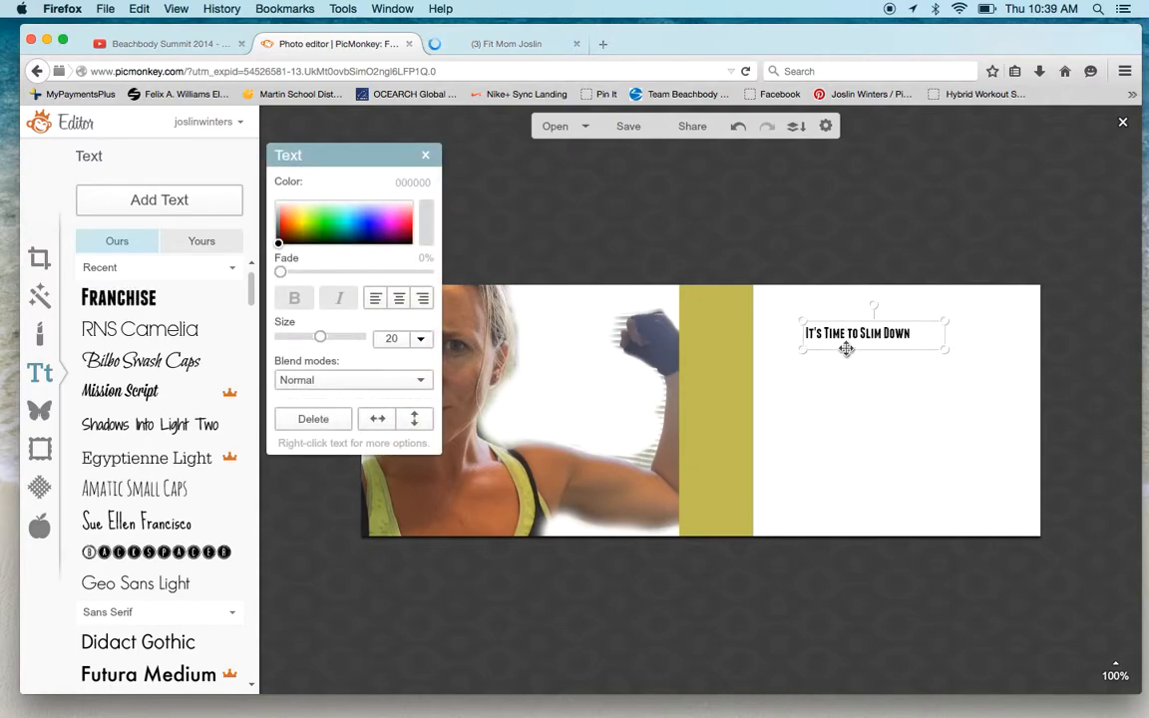
left_click_drag(846, 349, 875, 463)
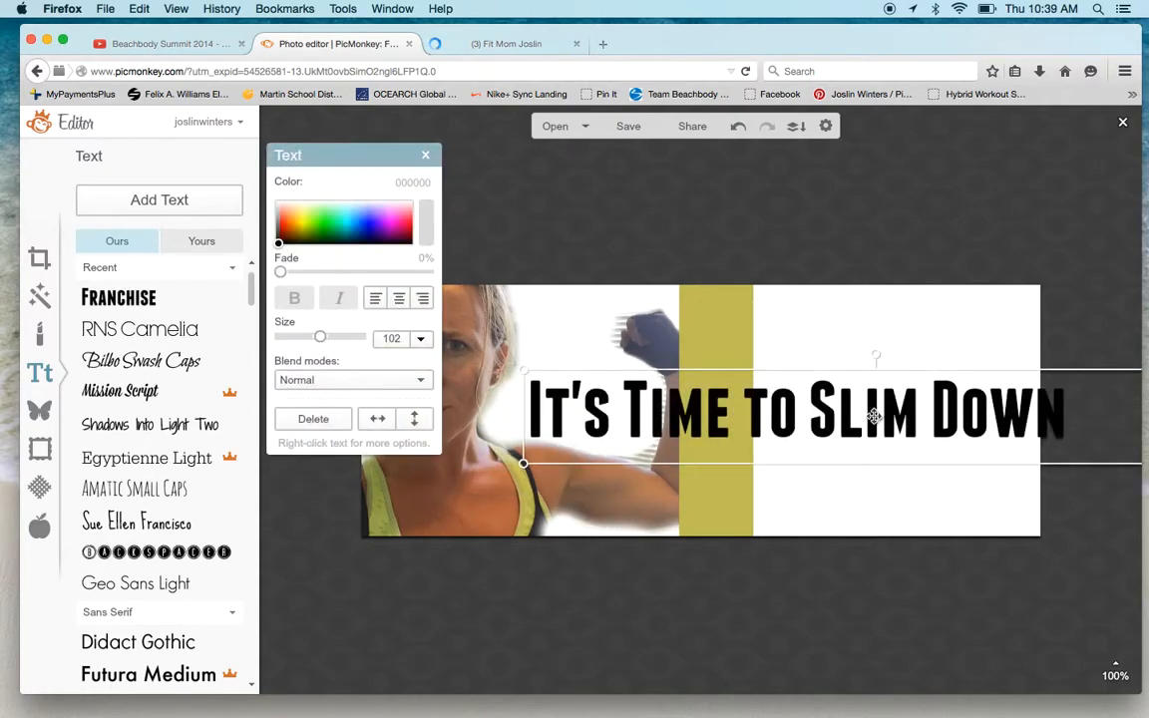
left_click_drag(873, 417, 873, 341)
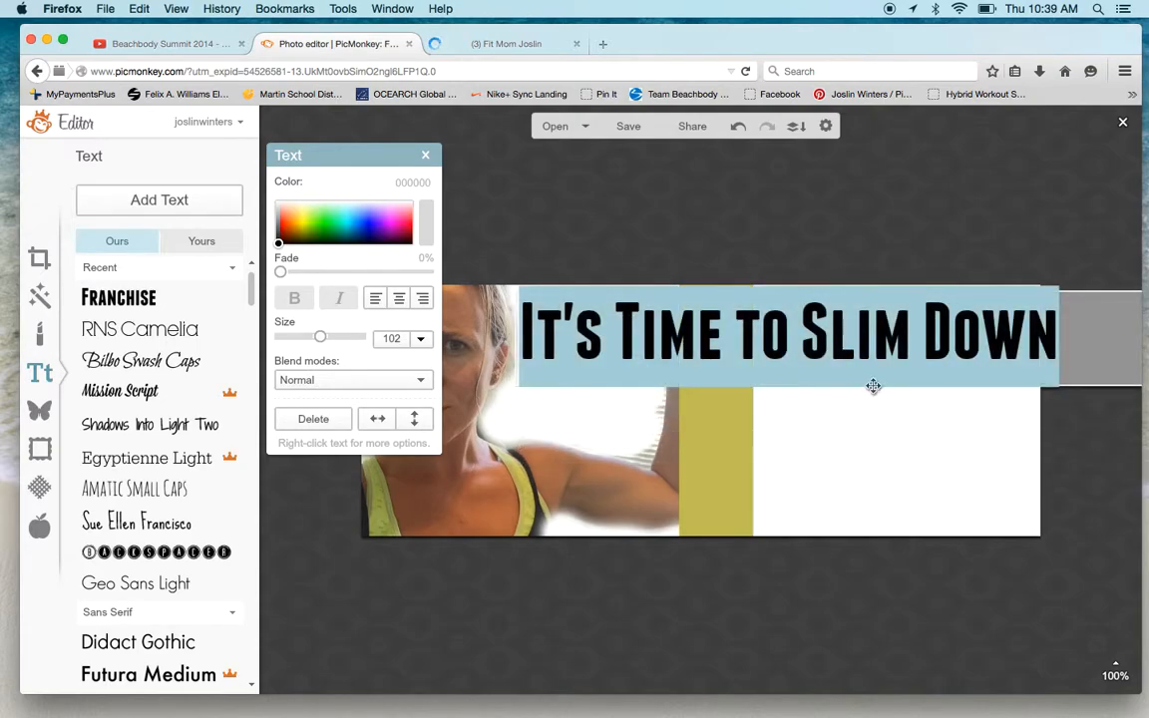
mouse_move(872, 386)
left_mouse_down()
mouse_move(877, 396)
mouse_move(886, 376)
left_mouse_up()
left_click(880, 441)
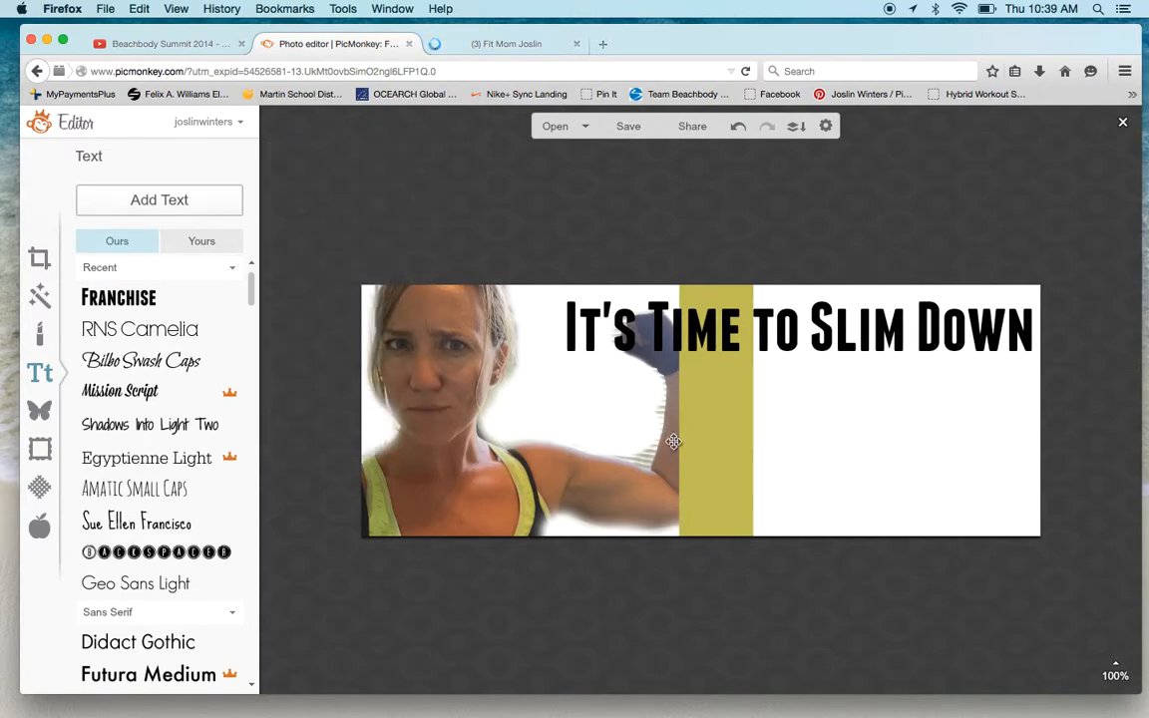